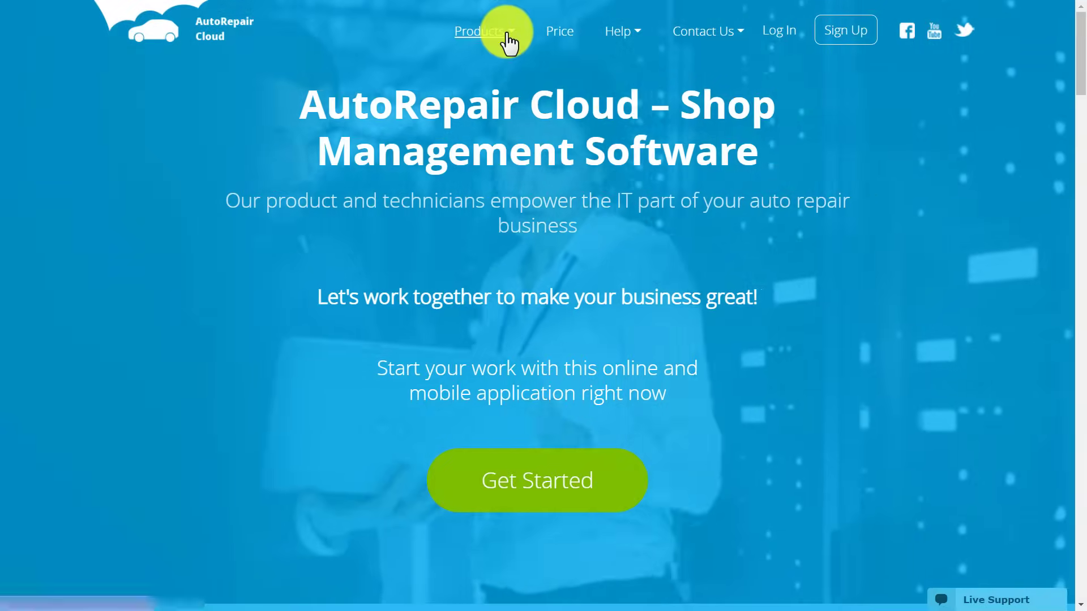
Go to Products > Downloads and scroll through the phone, tablet and desktop app guides.
left_click(507, 35)
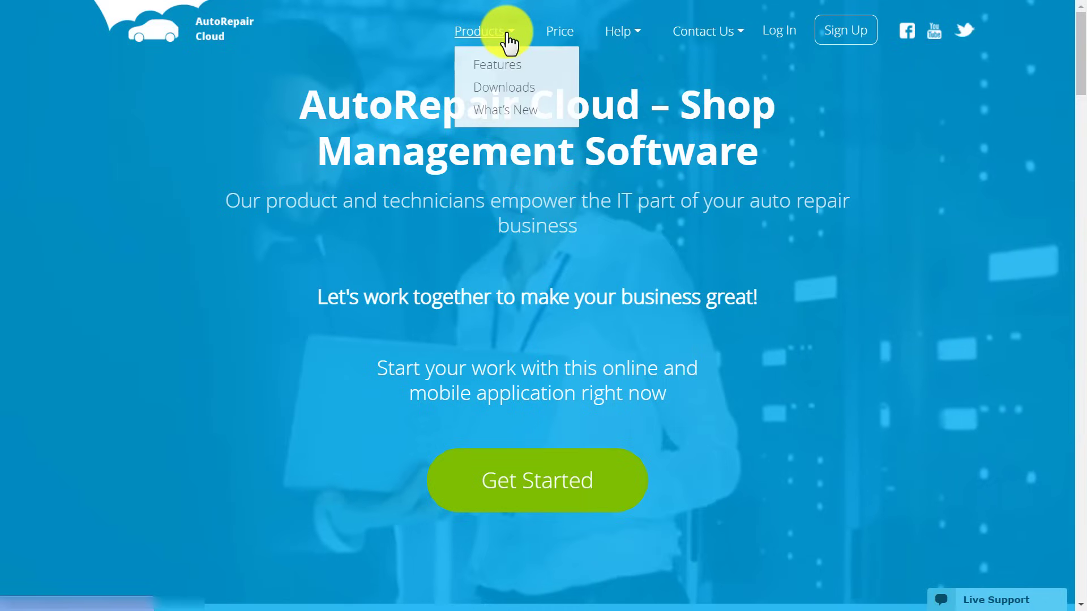
left_click(505, 89)
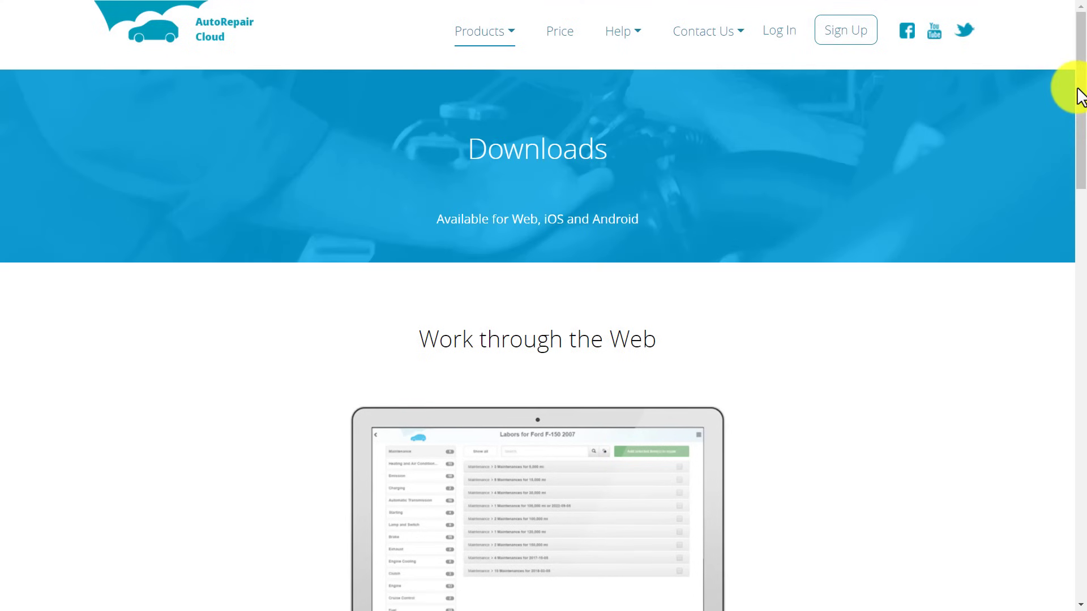
left_click_drag(1078, 92, 1082, 345)
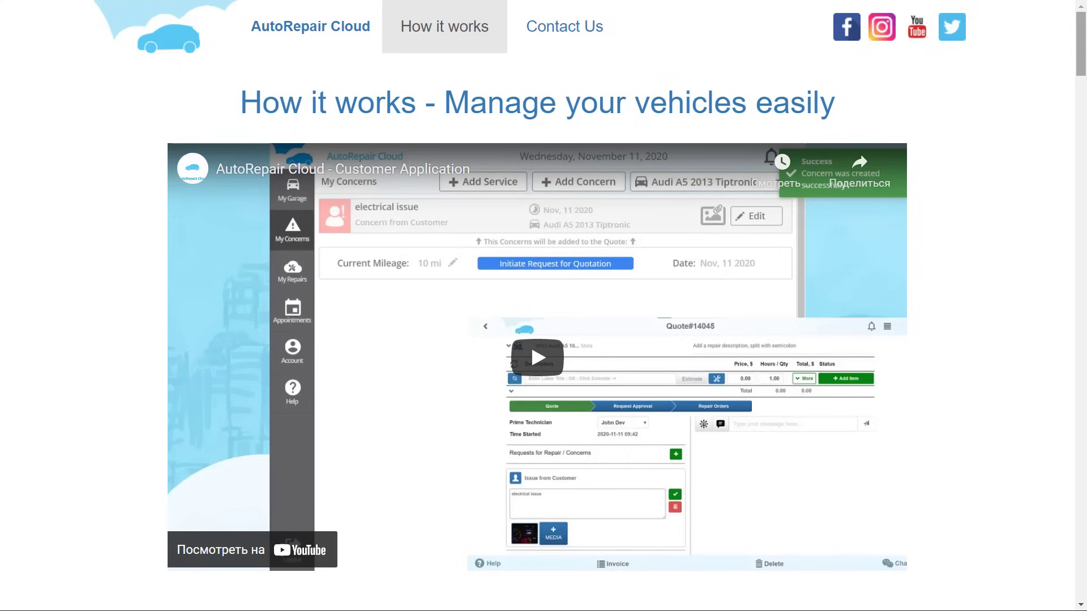
scroll(544, 305, "down", 10)
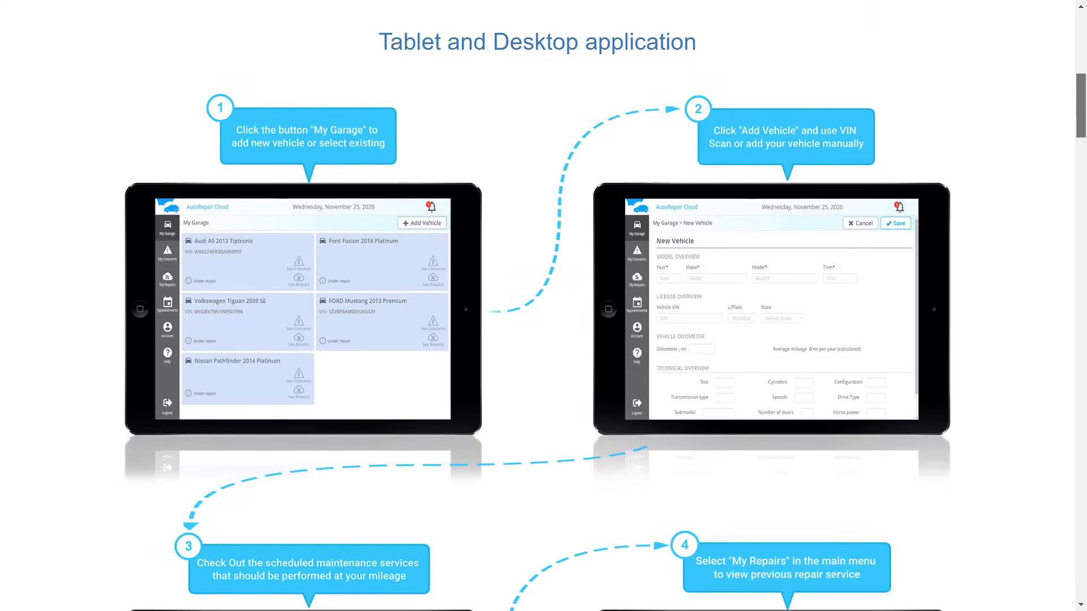
scroll(544, 306, "down", 12)
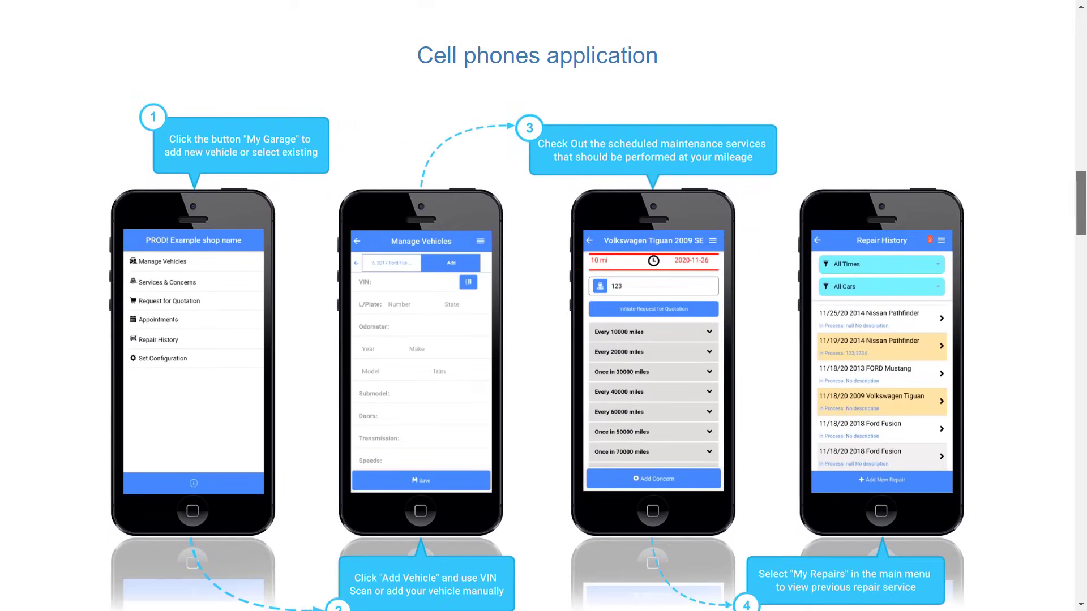
scroll(543, 305, "down", 6)
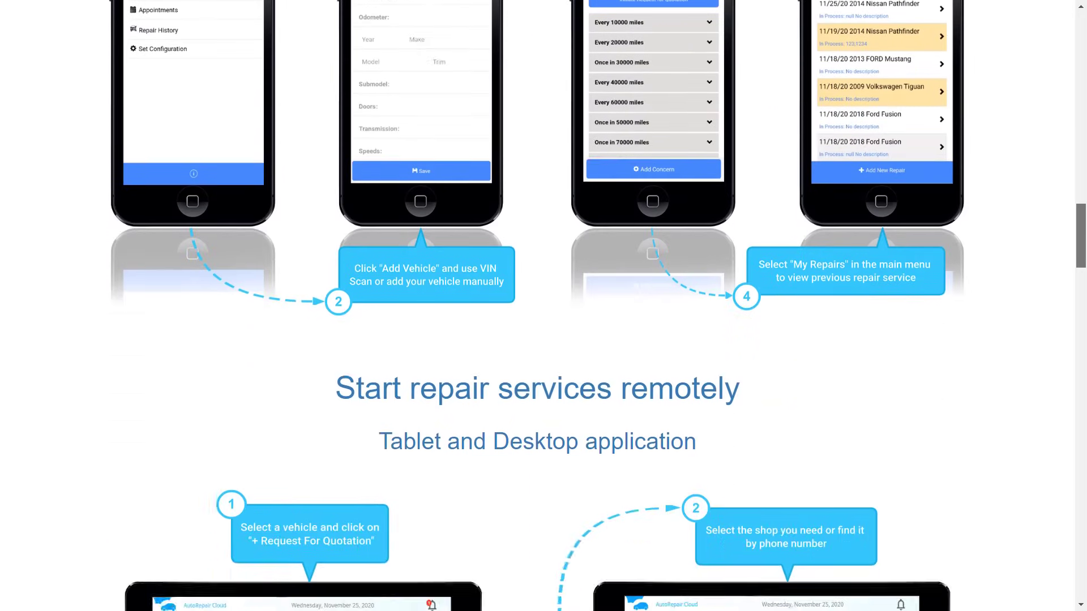
scroll(544, 305, "down", 15)
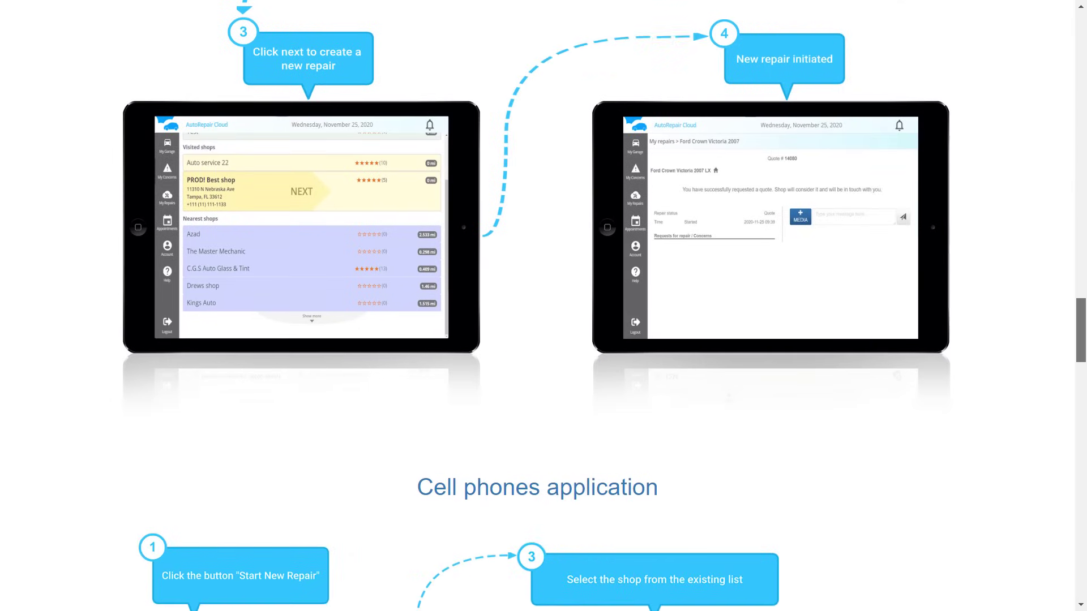
scroll(543, 305, "down", 7)
scroll(543, 306, "down", 13)
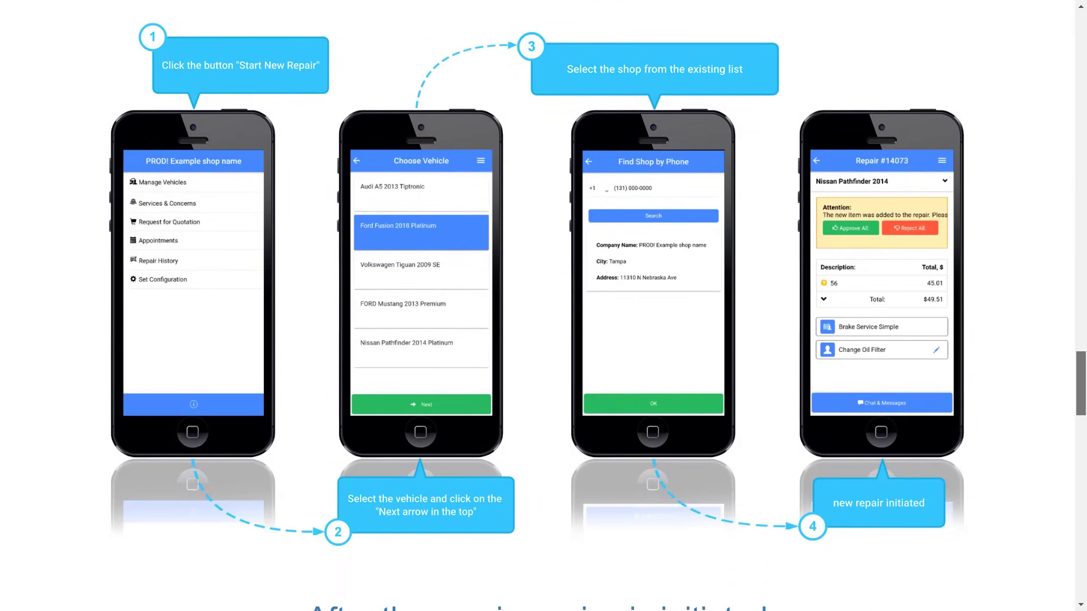
scroll(543, 306, "down", 14)
scroll(544, 306, "down", 2)
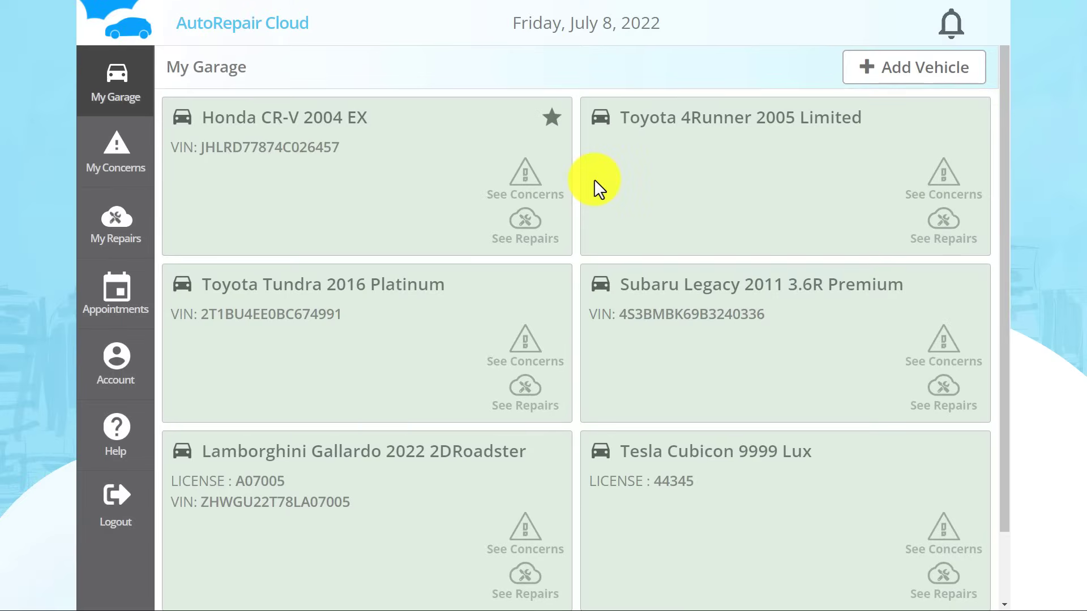
Open the Honda's My Concerns page, start a new concern, then cancel it.
left_click(145, 165)
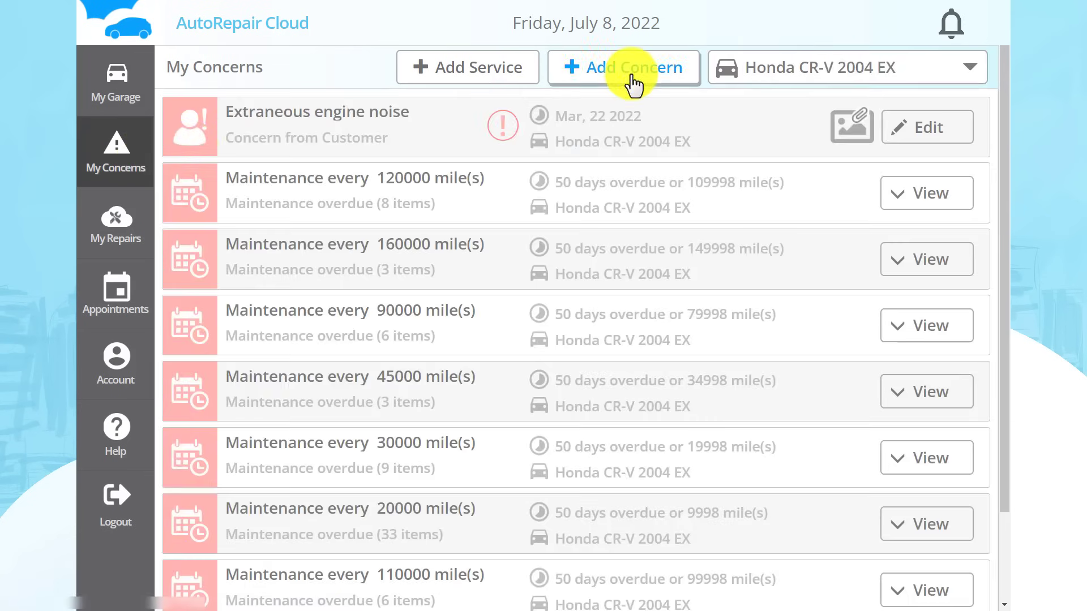
left_click(633, 85)
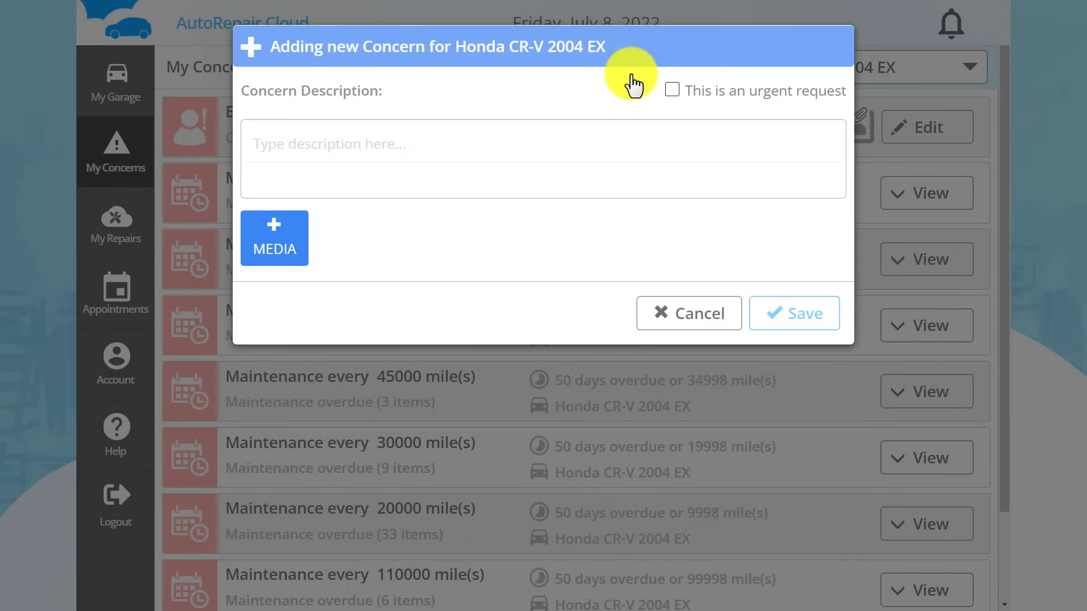
left_click(686, 313)
Start a new appointment, expand a shop and continue to the Create New Appointment form.
left_click(121, 312)
left_click(630, 67)
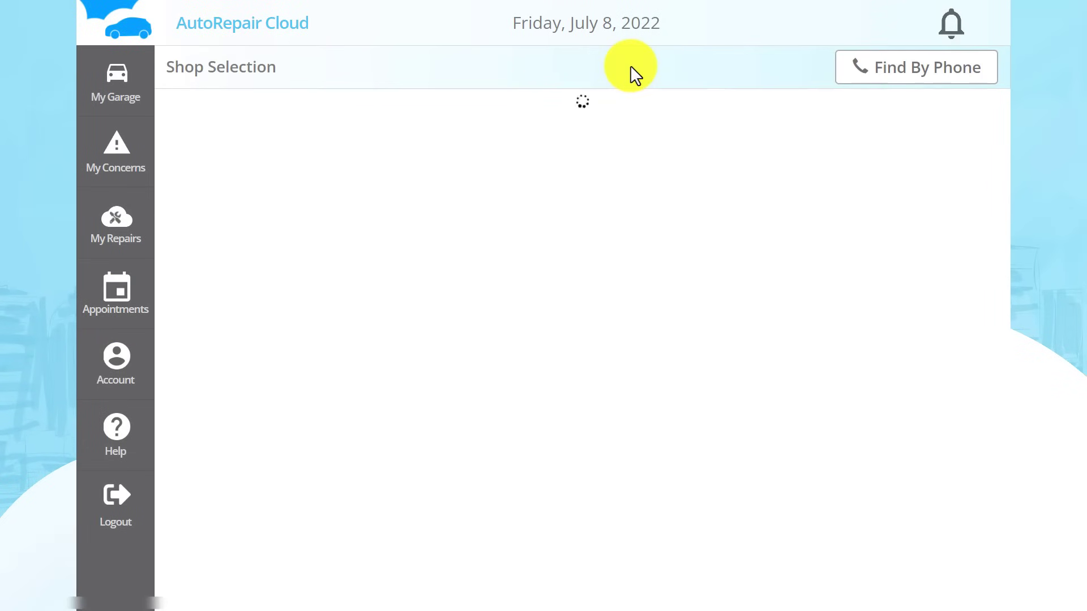
left_click(547, 331)
left_click(547, 328)
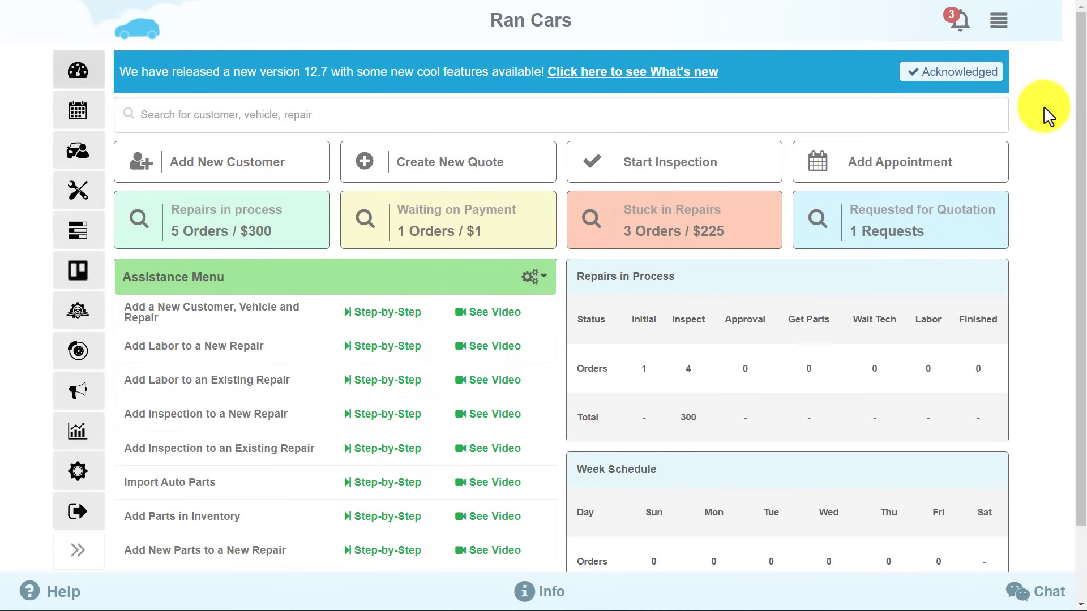
Open the Customers and Vehicles list from the top-right navigation menu.
left_click(997, 22)
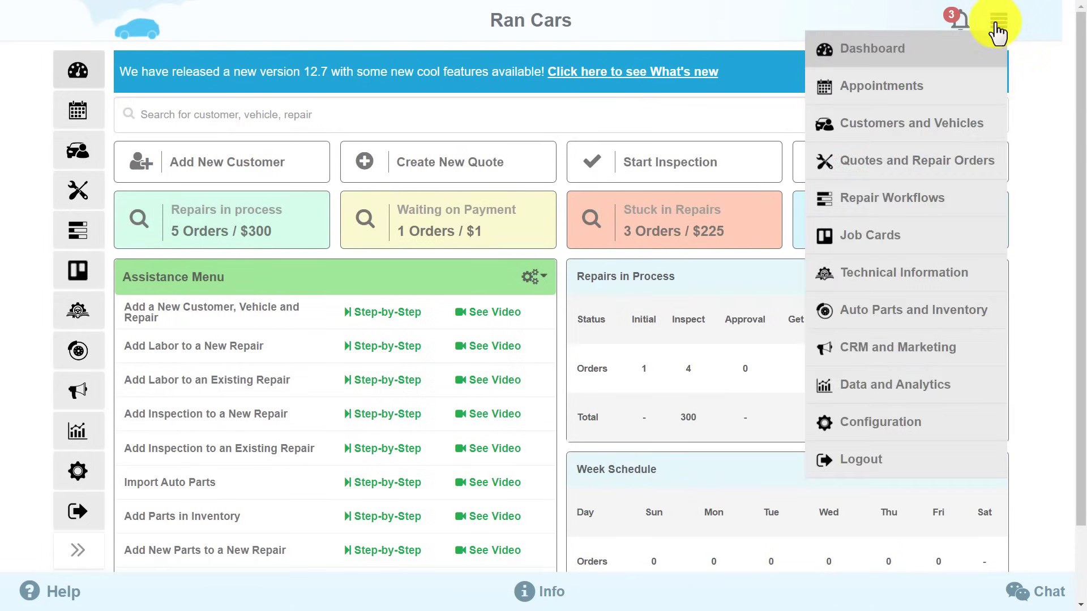
left_click(992, 132)
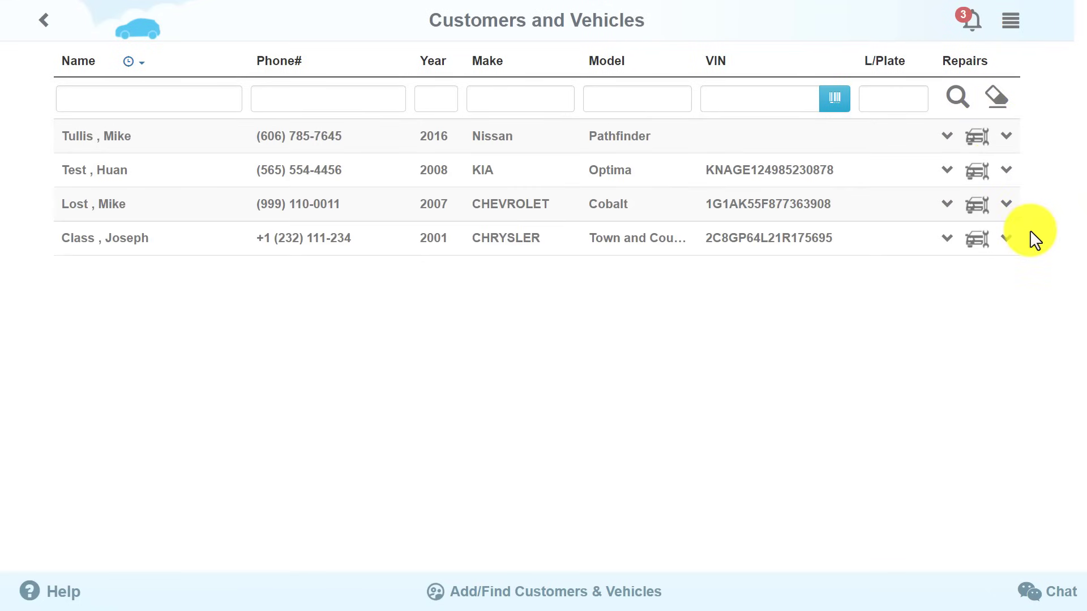
left_click(1008, 172)
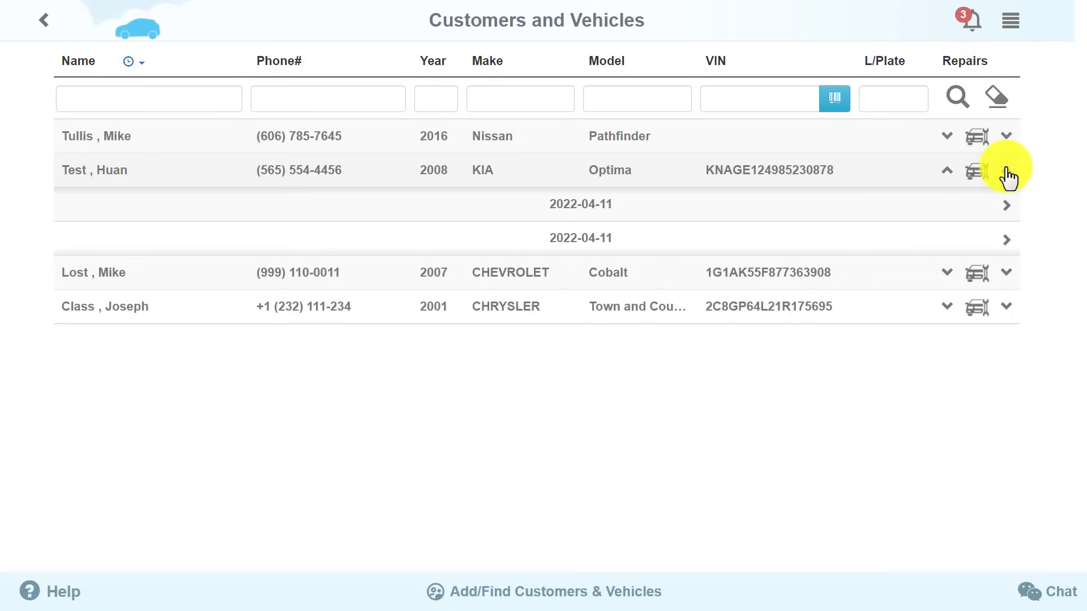
left_click(1008, 171)
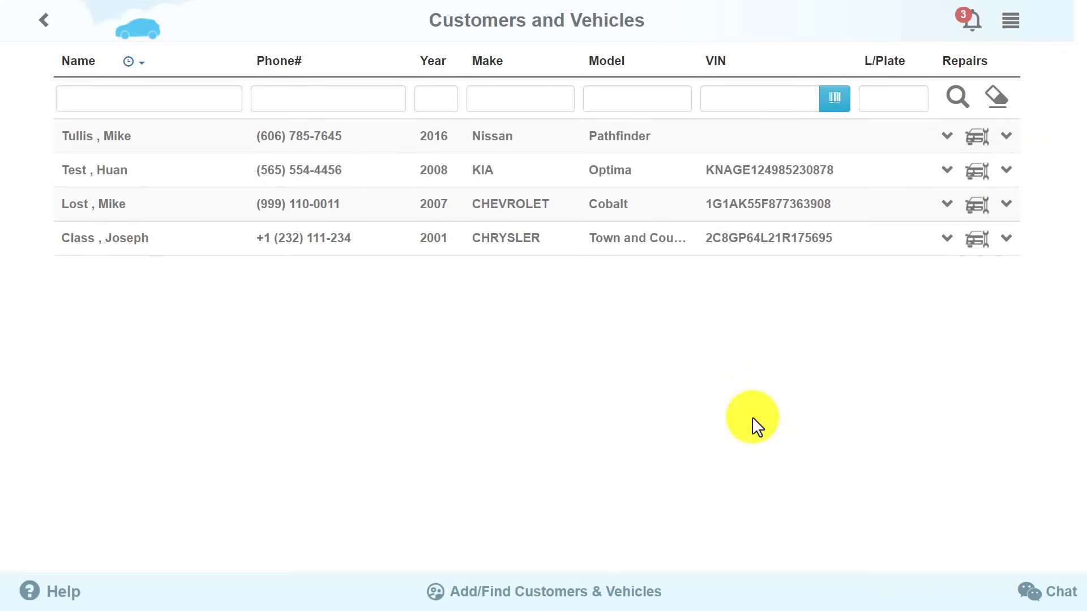
left_click(572, 601)
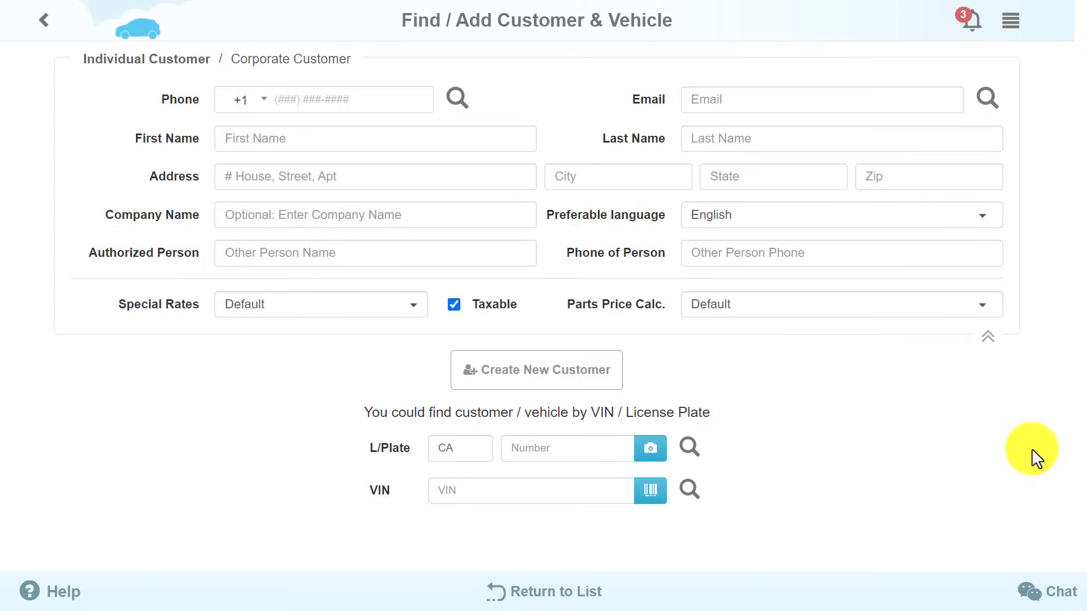
Create a new customer with the customer's phone number, e-mail, first name and last name.
left_click(287, 102)
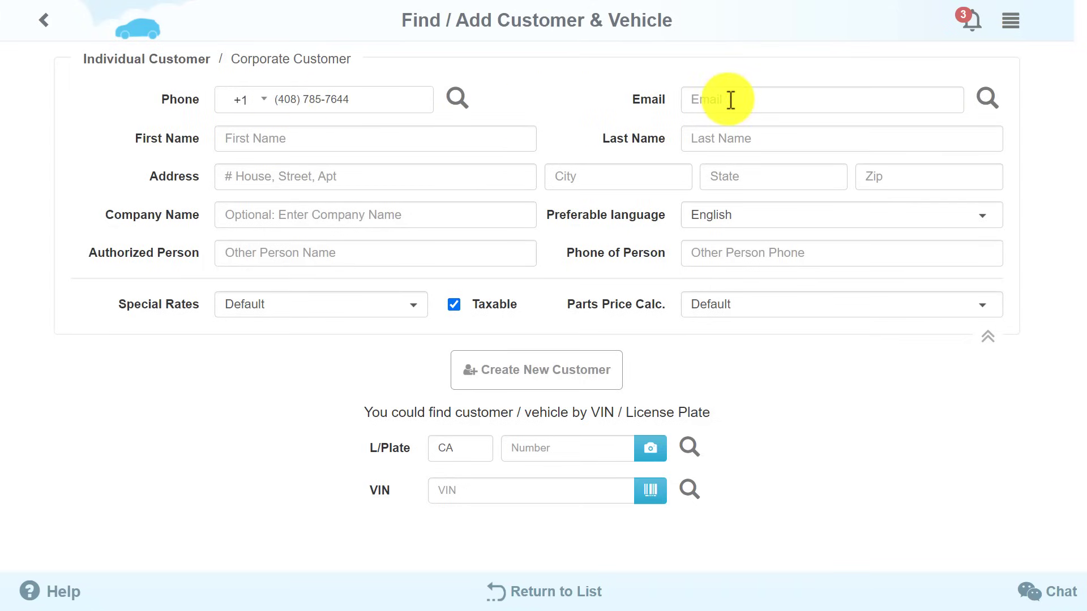
left_click(731, 100)
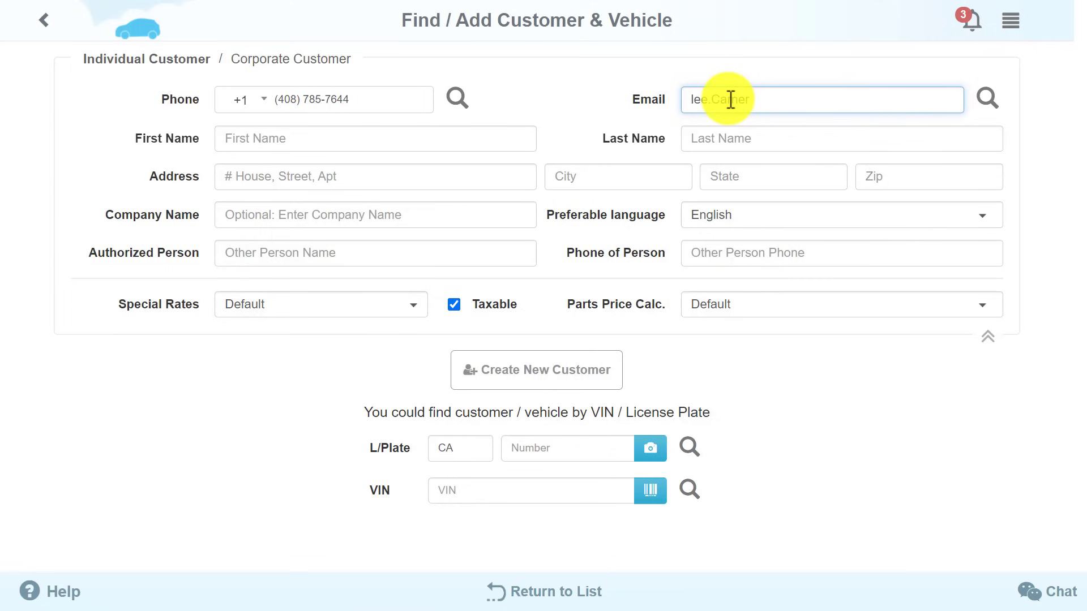
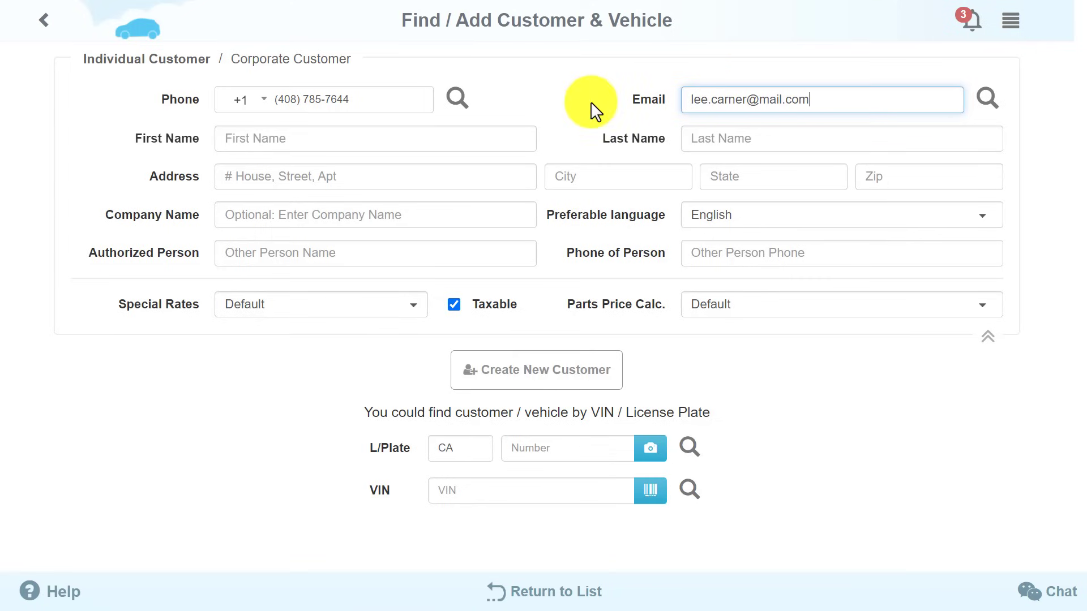
left_click(406, 139)
left_click(733, 137)
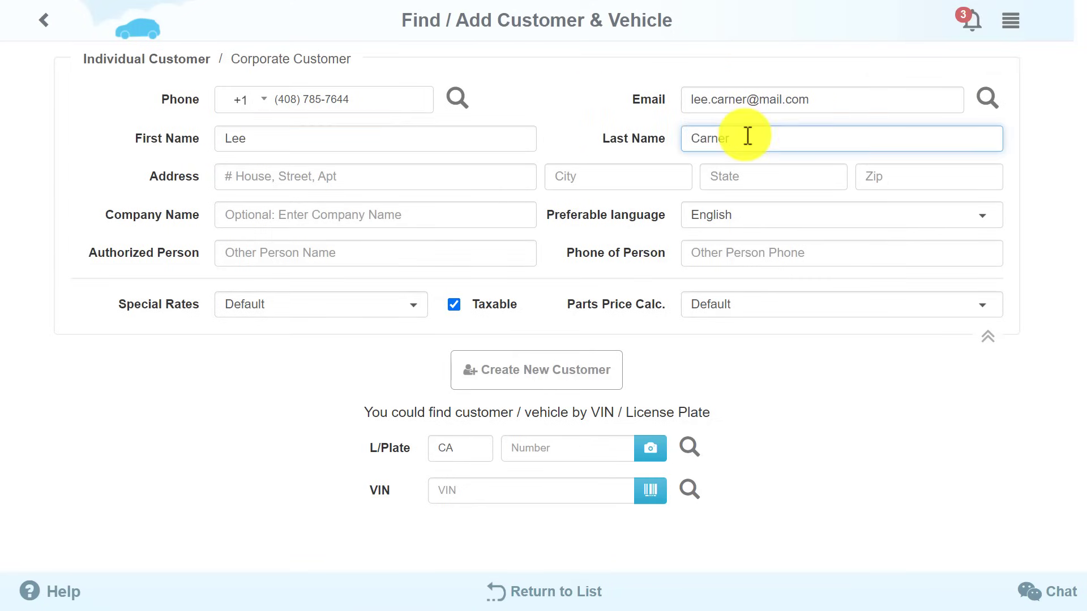
left_click(590, 375)
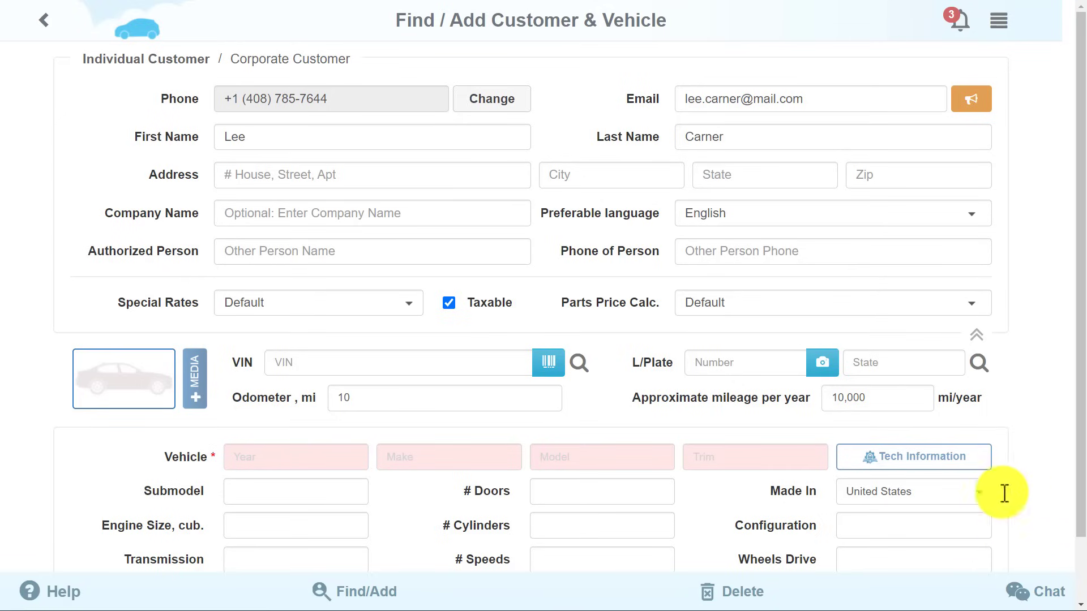
Enter 2014 as the vehicle's model year and Nissan as its make.
left_click(292, 458)
type("2014")
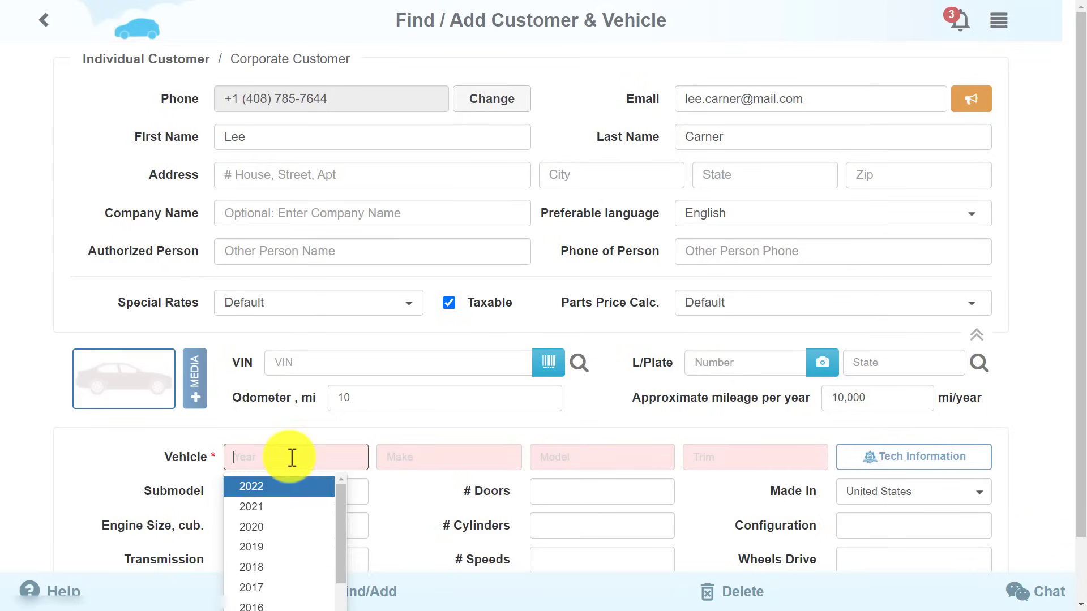
left_click(295, 481)
left_click(429, 456)
type("ni")
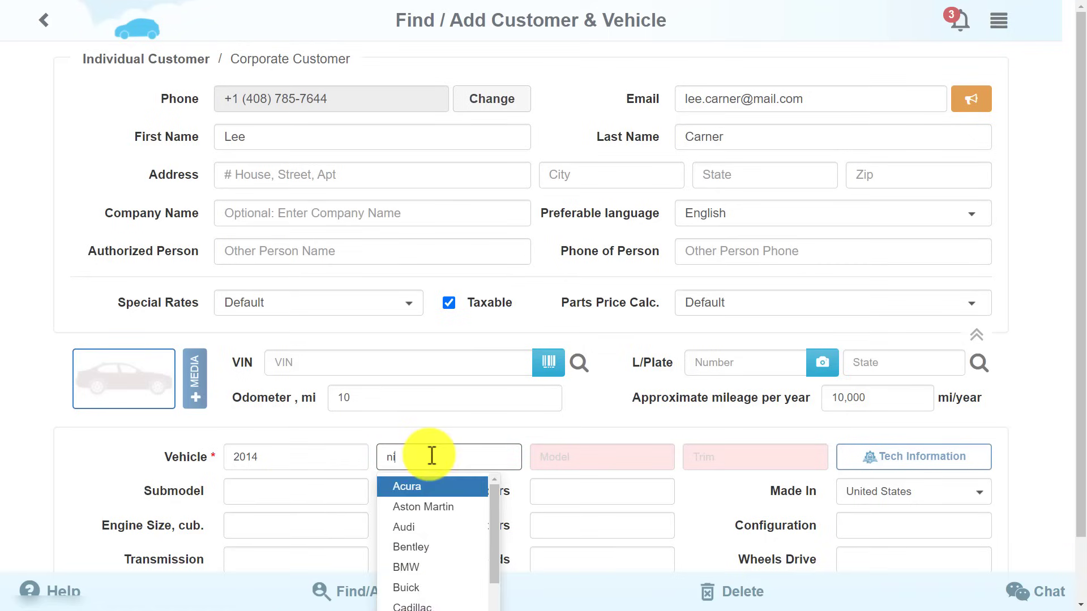
left_click(427, 481)
Choose the Pathfinder model, Platinum trim and the 4WD configuration.
left_click(583, 455)
type("pa")
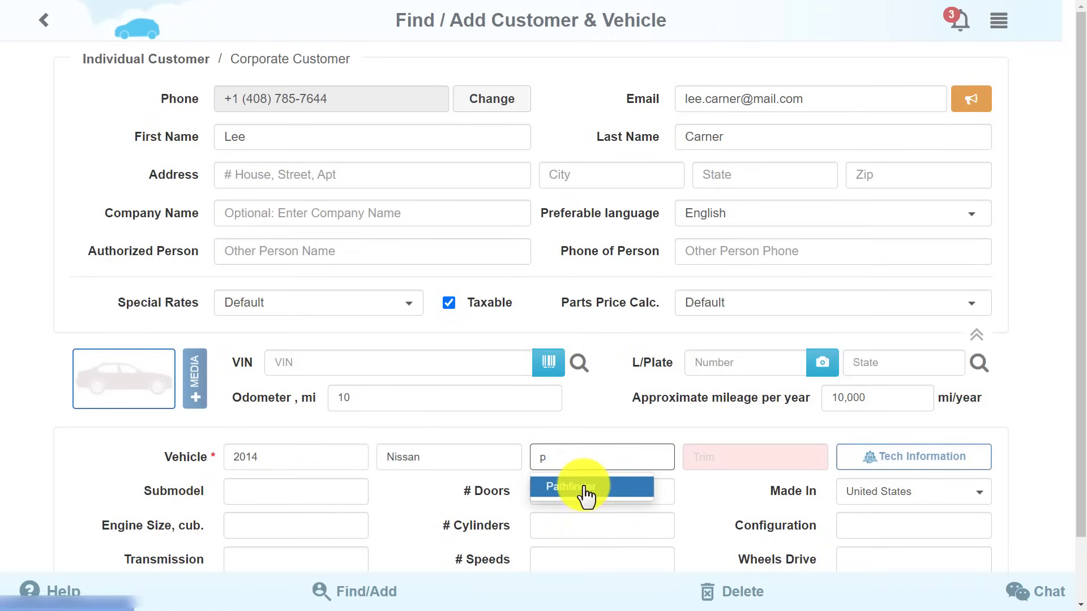
left_click(589, 489)
left_click(747, 459)
left_click(735, 488)
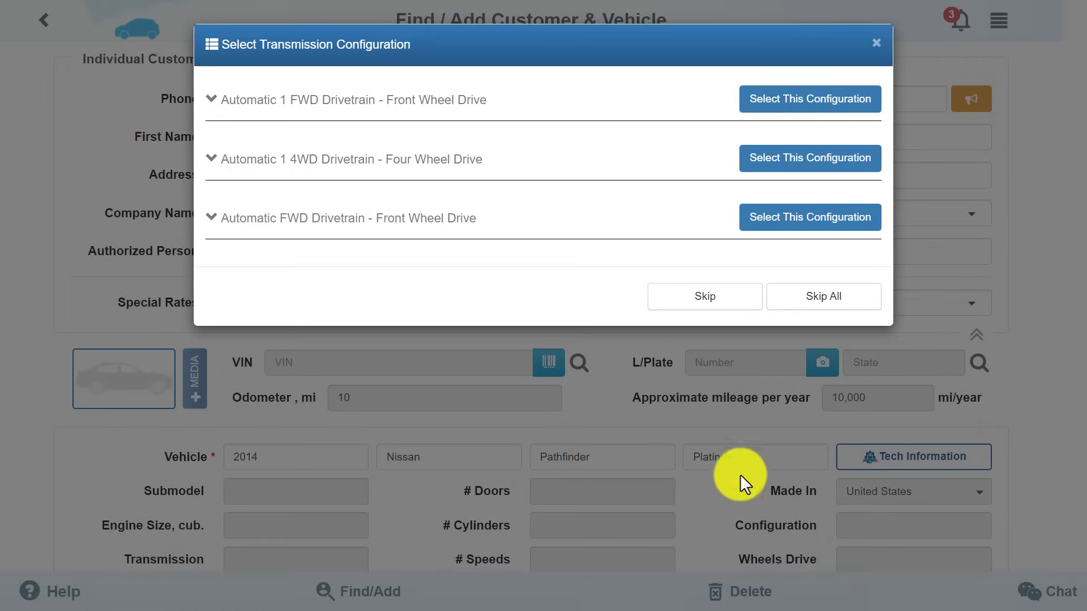
left_click(844, 164)
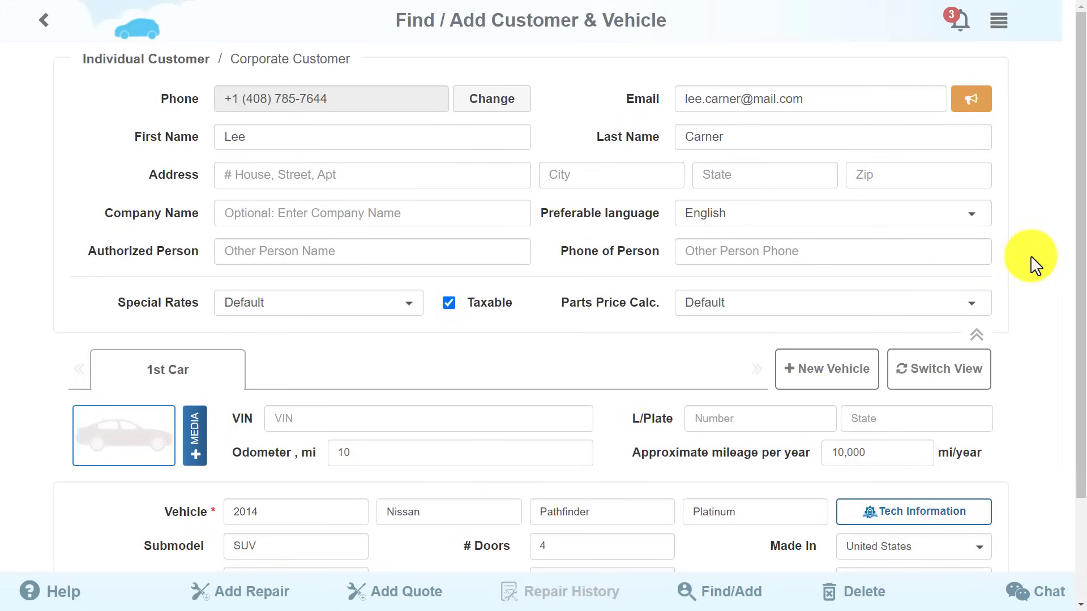
left_click_drag(1078, 280, 1081, 416)
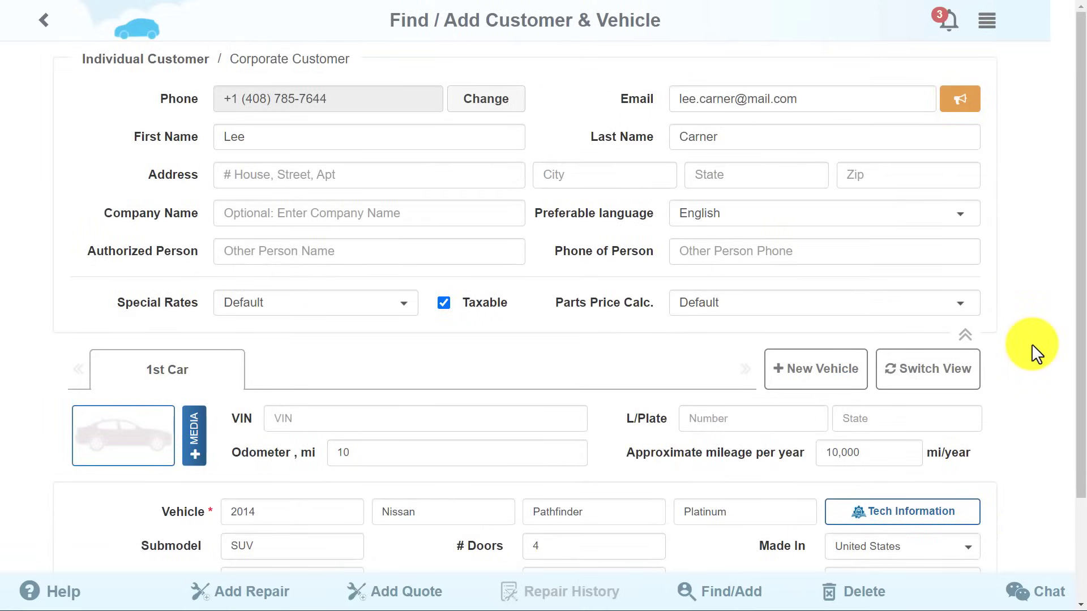
left_click(829, 382)
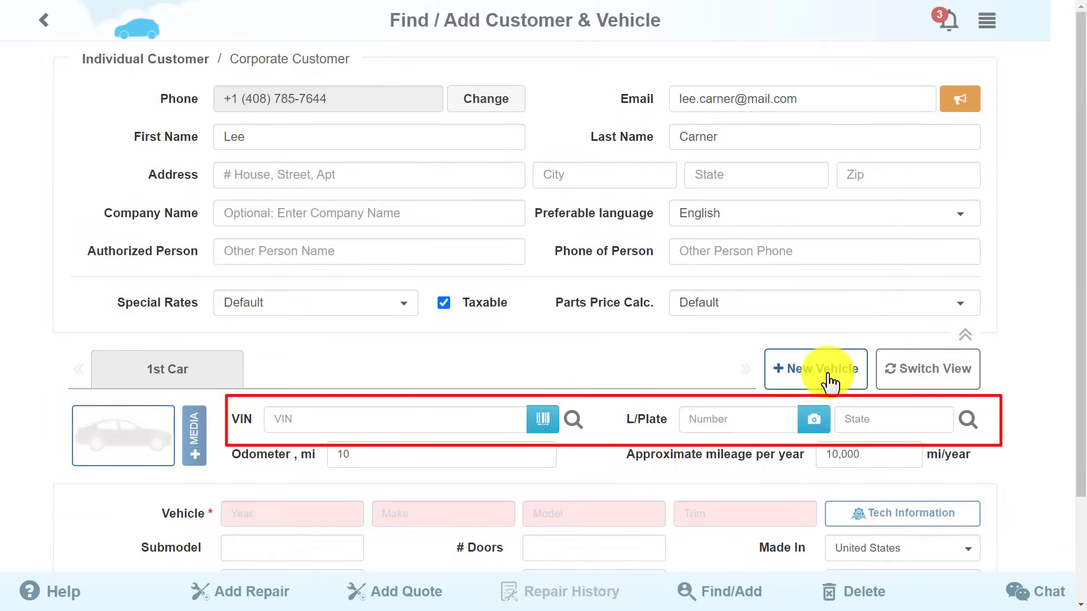
left_click(382, 425)
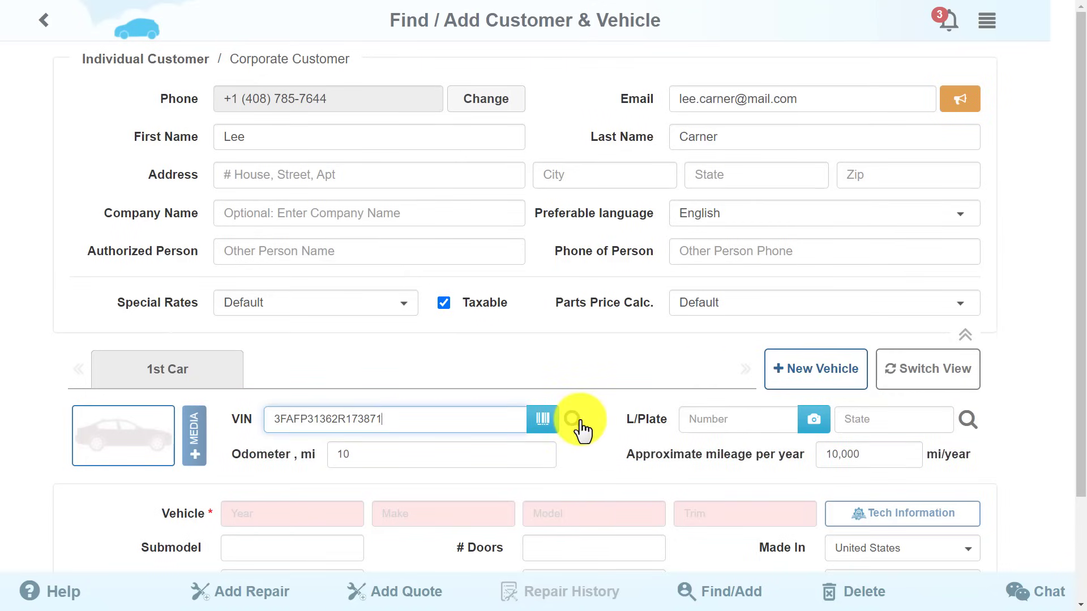
left_click(581, 421)
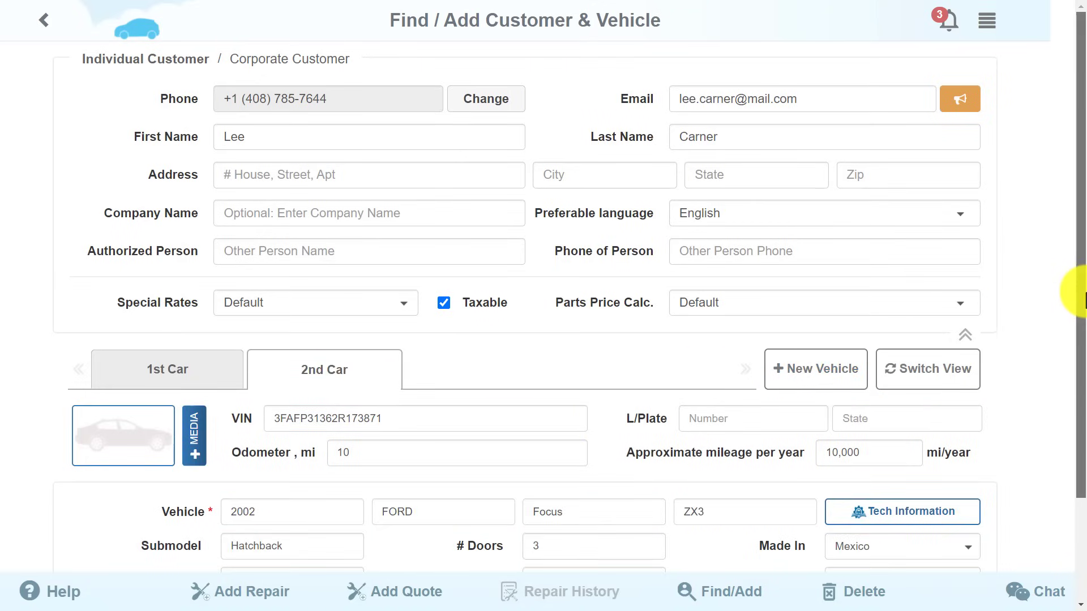
left_click_drag(1086, 303, 1084, 436)
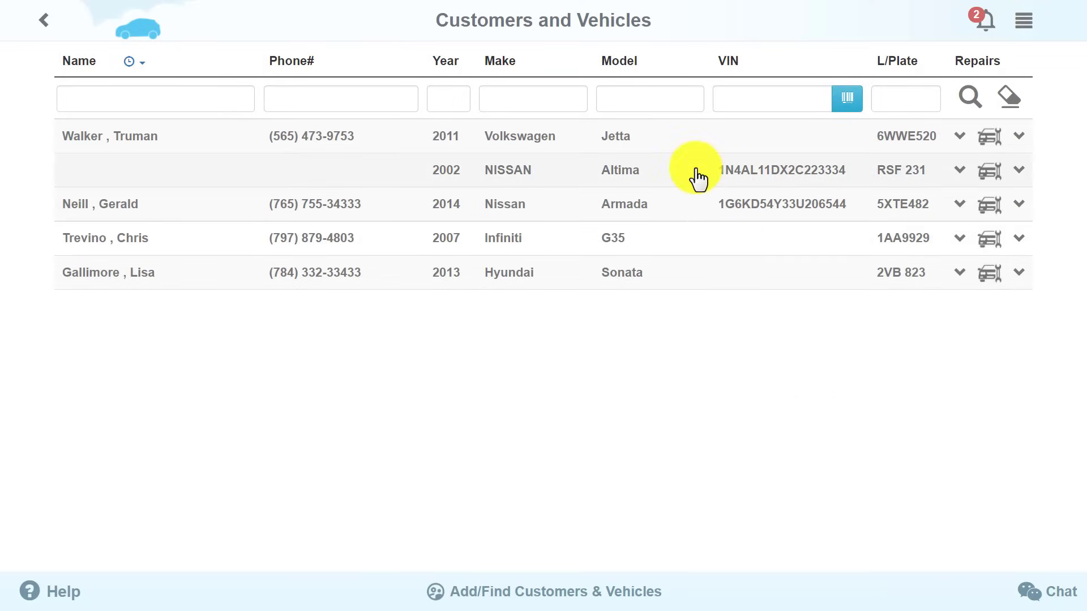
Open the 2002 Nissan Altima, add a new repair and make its line a Diagnostics record.
left_click(698, 179)
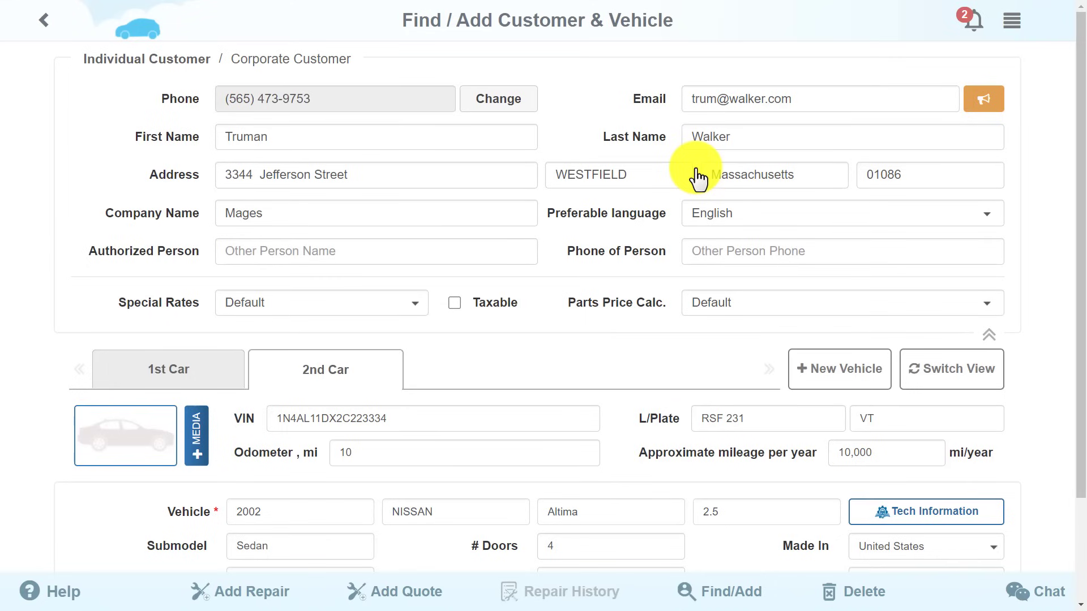
left_click(220, 594)
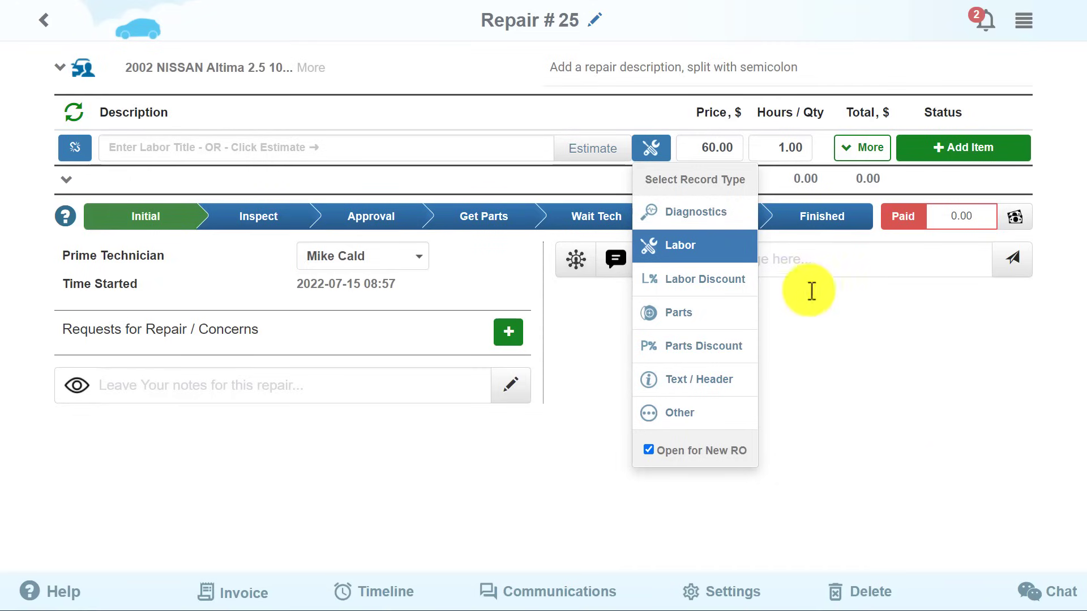
left_click(736, 222)
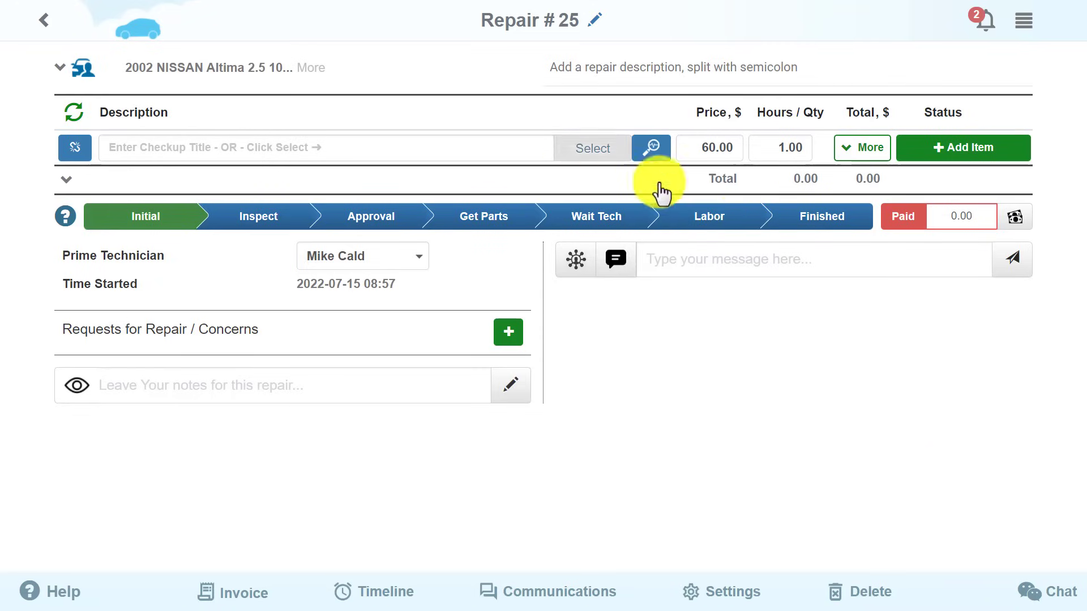
left_click(583, 152)
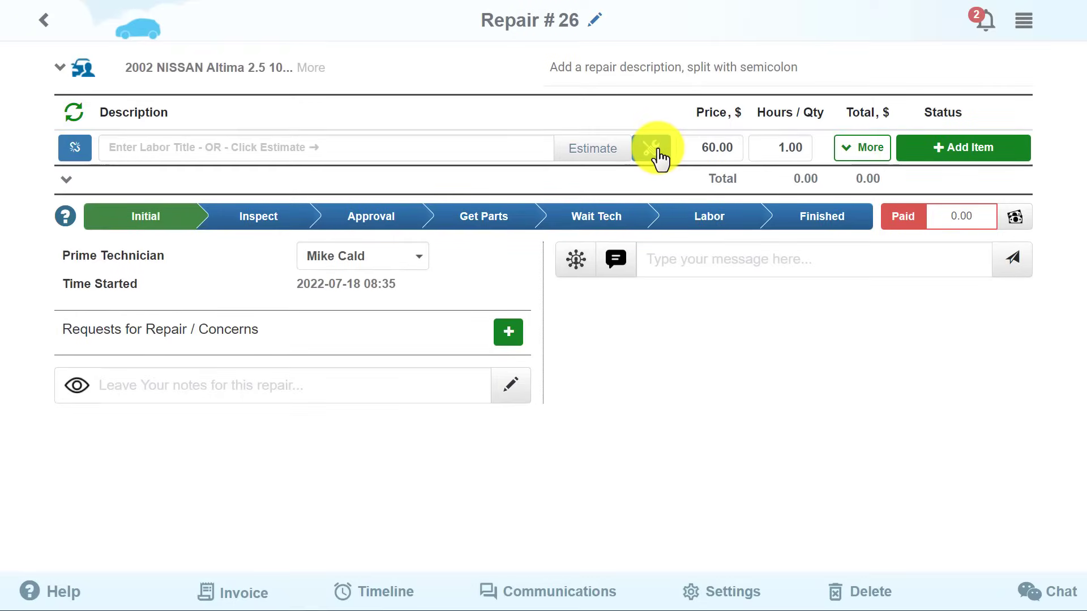
Set the line type to Diagnostics and add the Full Inspection template to the repair.
left_click(656, 151)
left_click(672, 218)
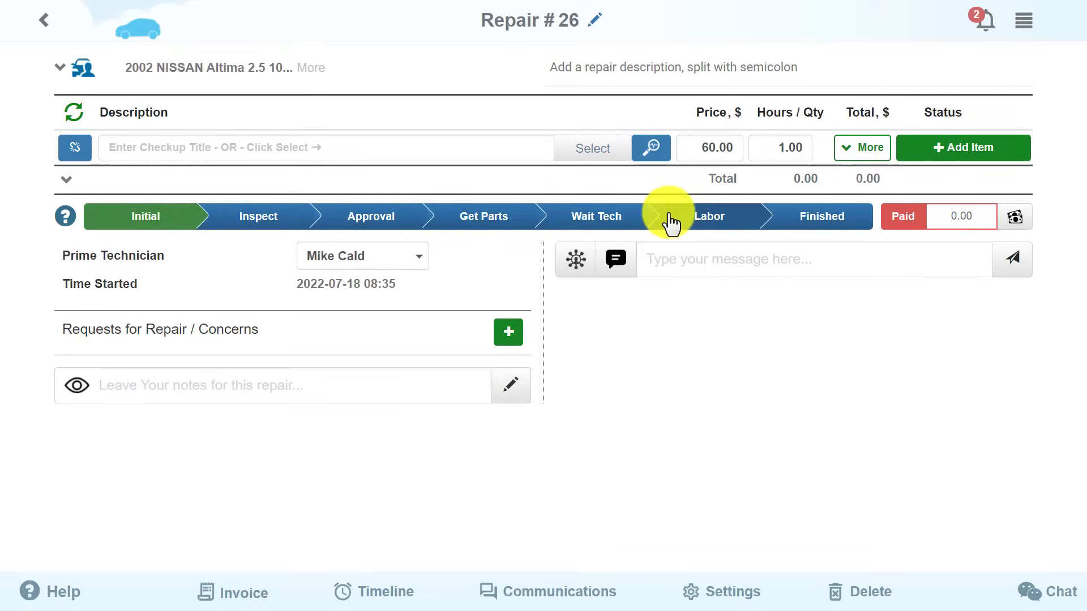
left_click(595, 153)
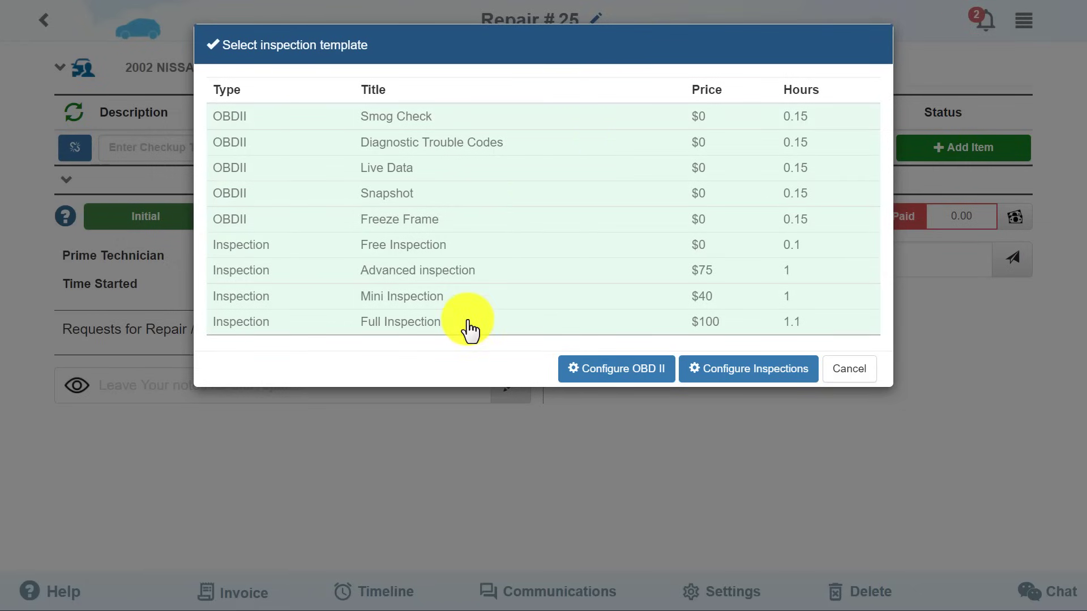
left_click(470, 326)
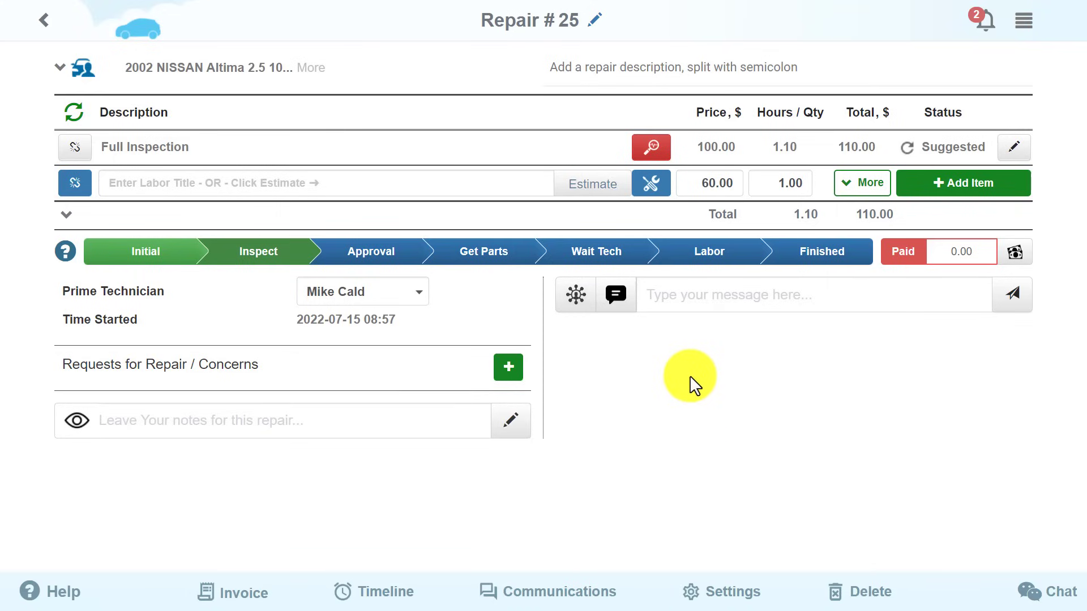
Open the Full Inspection report and rate the first items, failing Hoses and Wires.
left_click(651, 150)
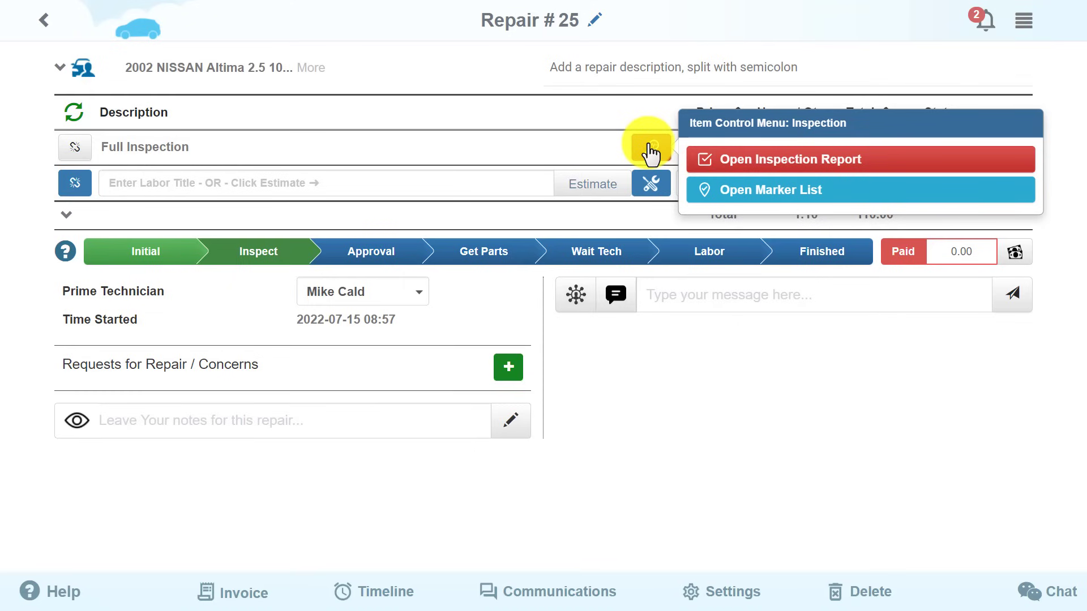
left_click(775, 161)
left_click(583, 141)
left_click(583, 164)
left_click(583, 187)
left_click(607, 304)
left_click(607, 328)
left_click(607, 374)
left_click(607, 397)
left_click(632, 421)
left_click(633, 445)
left_click(632, 467)
left_click(632, 491)
left_click(632, 514)
left_click(633, 538)
Rate the brake hoses, steering, brake pad and tire items, then return to the repair order.
scroll(612, 340, "down", 10)
left_click(607, 322)
left_click(607, 135)
left_click(607, 245)
left_click(607, 270)
left_click(607, 293)
left_click(607, 357)
left_click(607, 380)
left_click(607, 421)
left_click(607, 444)
left_click(607, 468)
scroll(609, 467, "down", 3)
left_click(607, 365)
left_click(607, 388)
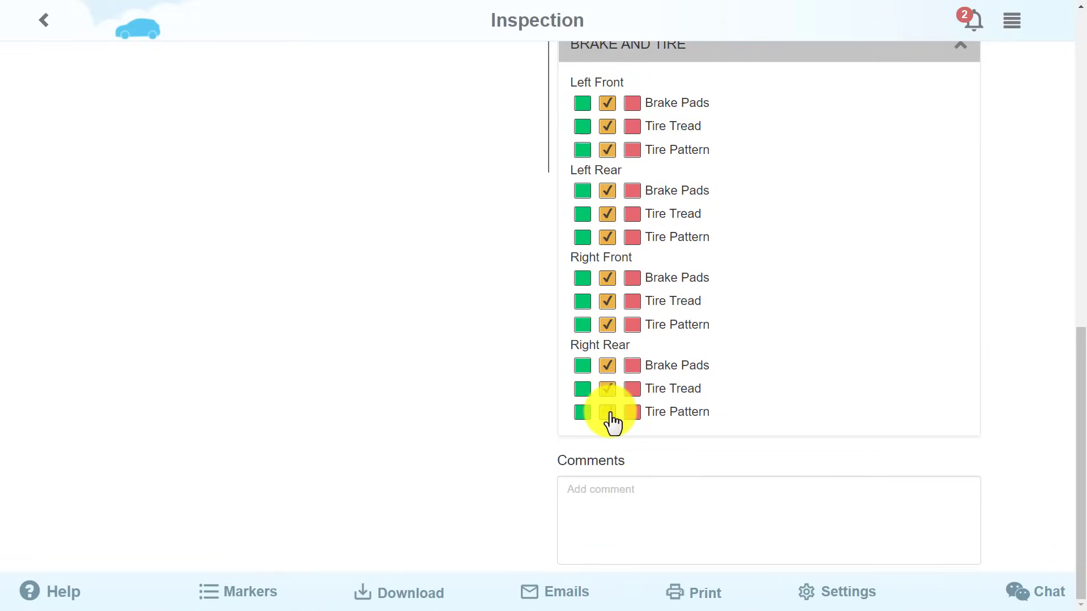
left_click(44, 24)
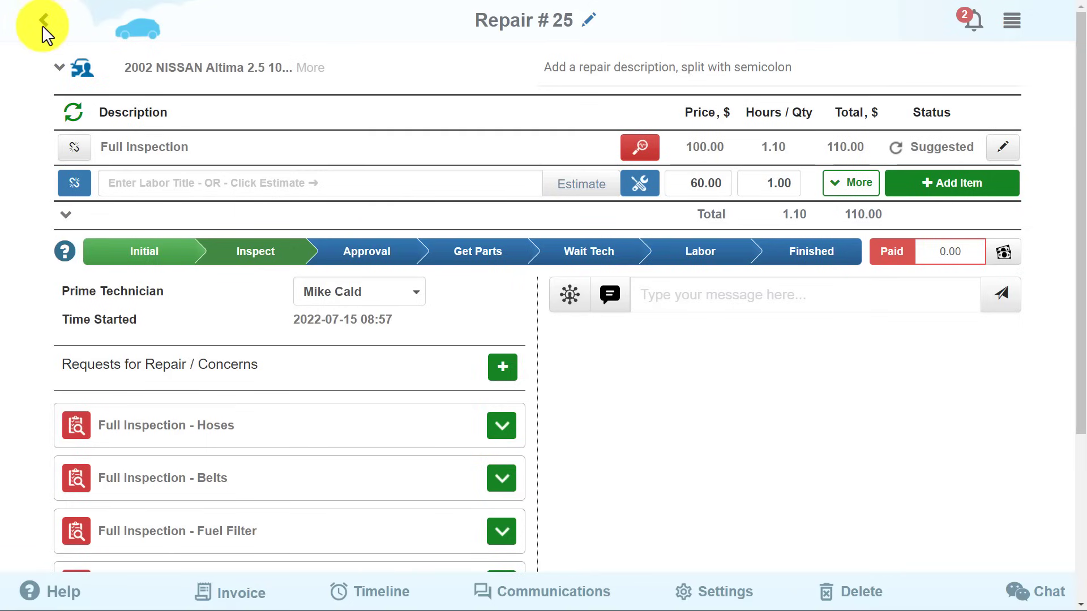
Make the new line a Labor item titled 'brake disc' and look up its estimates.
left_click(645, 186)
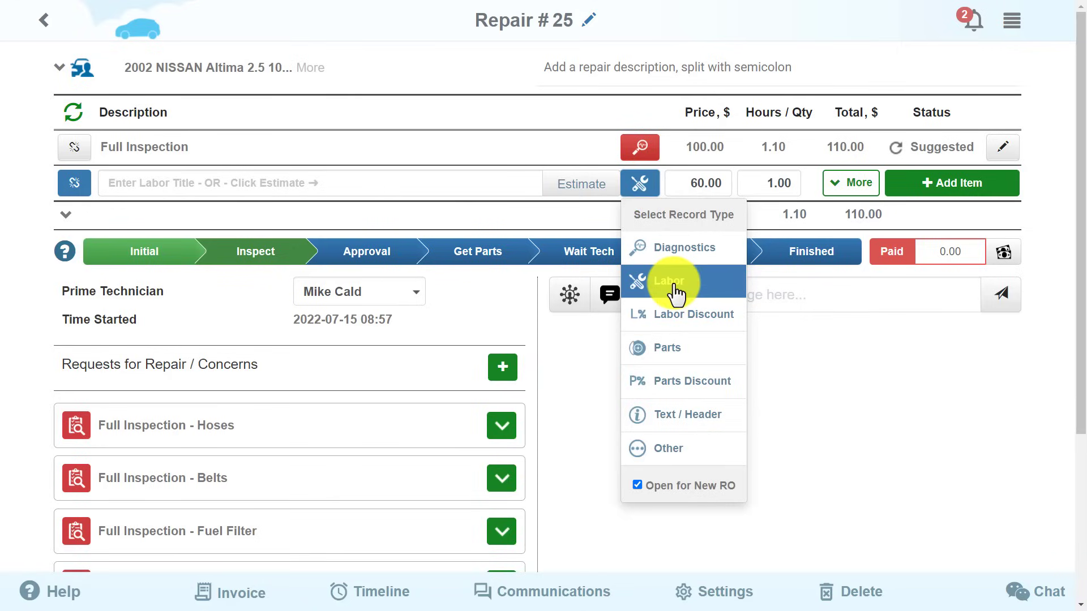
left_click(644, 283)
left_click(287, 182)
type("brake")
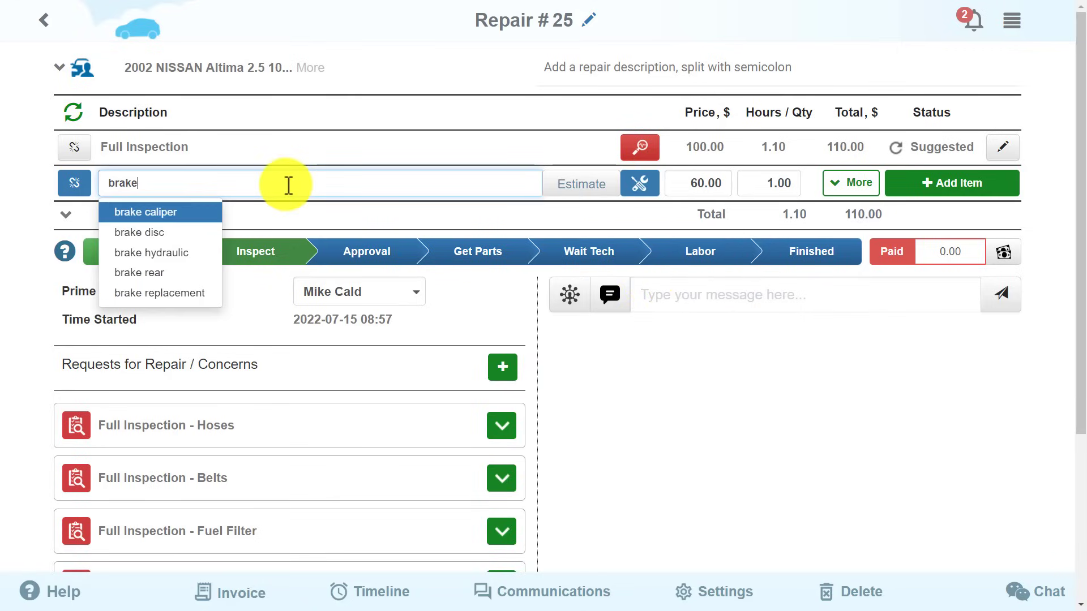
left_click(183, 238)
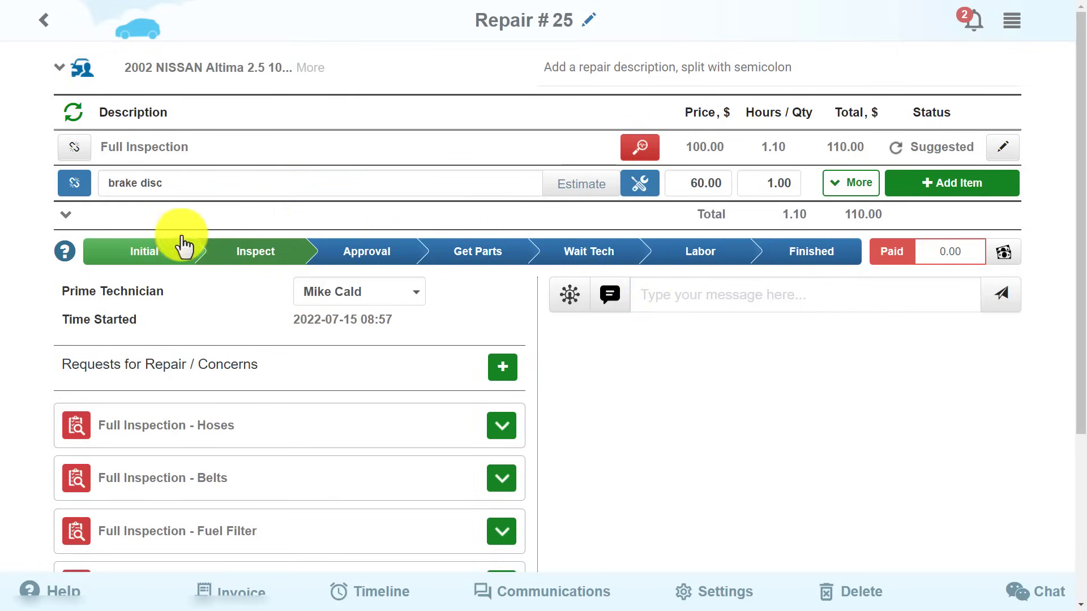
left_click(570, 186)
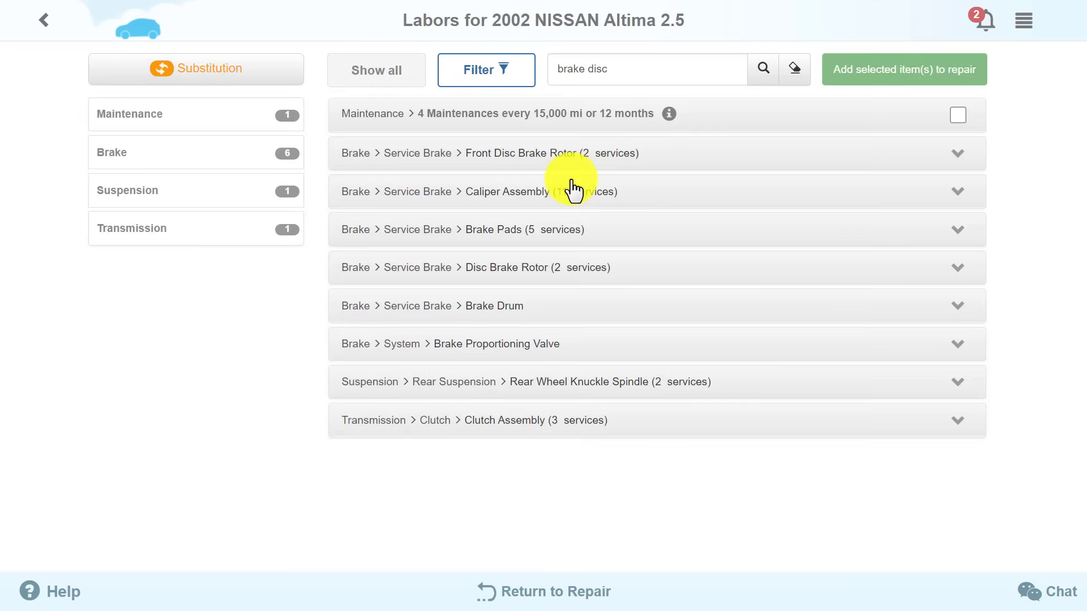
Add the Front Disc Brake Rotor Replace services for both sides and one side.
left_click(955, 238)
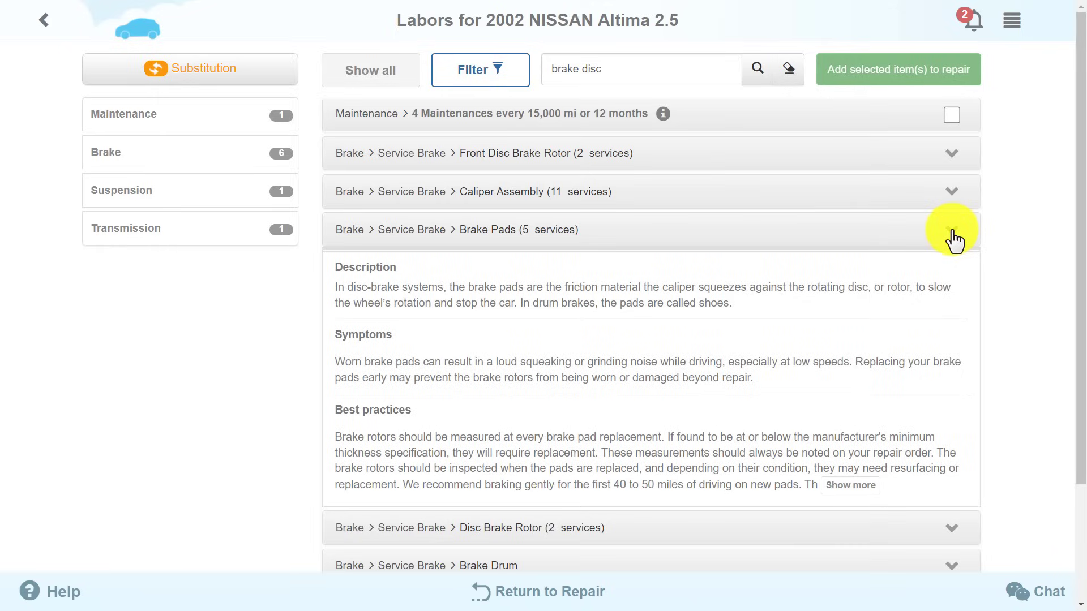
left_click(955, 236)
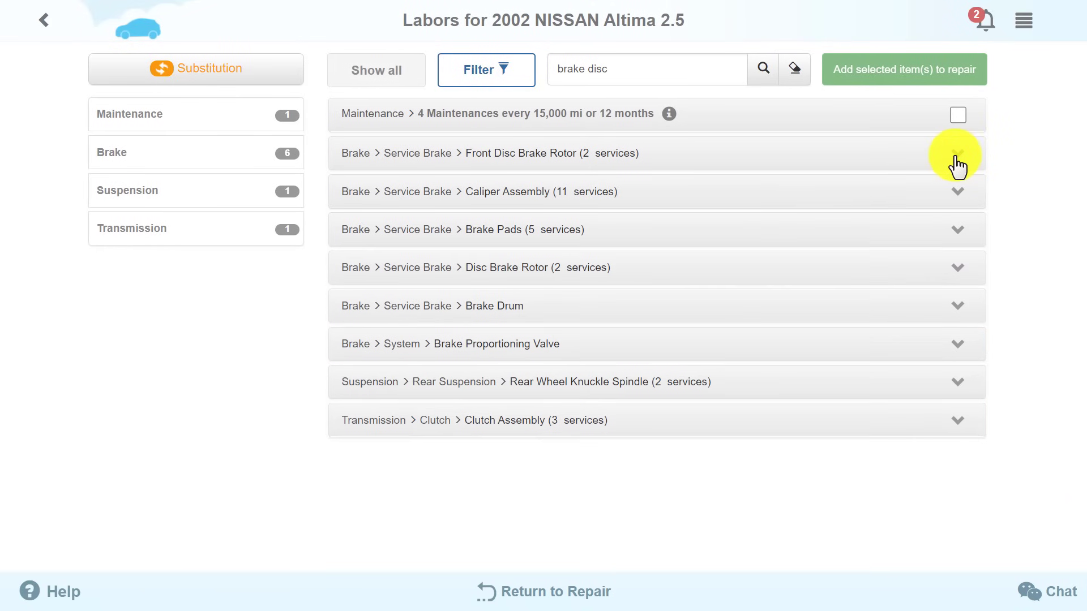
left_click(956, 161)
left_click(951, 190)
left_click(952, 229)
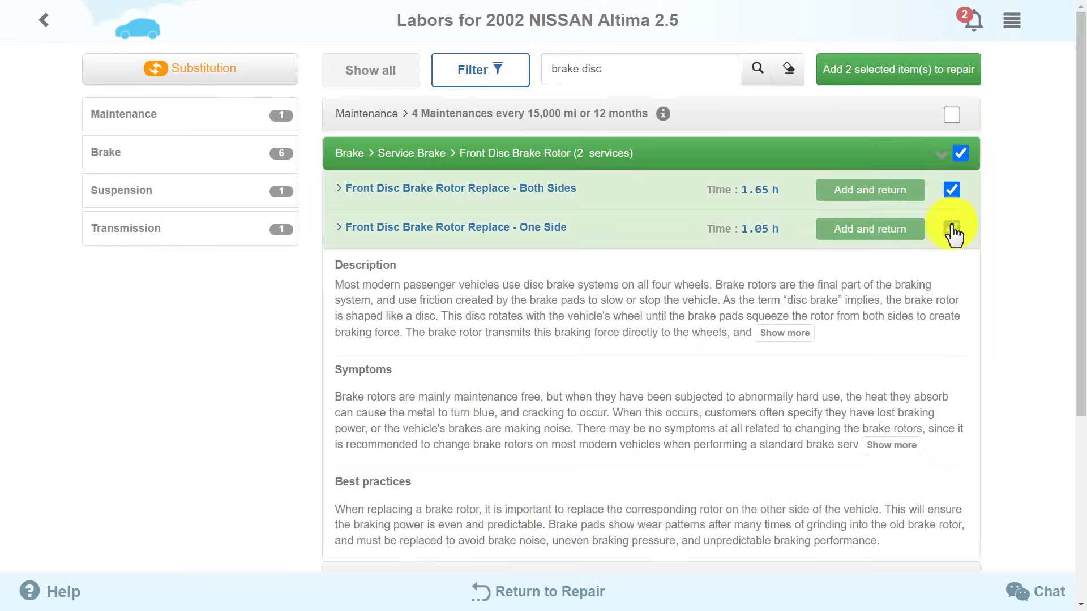
left_click(901, 70)
Add a 'Brake disc' parts line with two eBay rear rotor and ceramic pad kits at 68.73 each.
left_click(640, 253)
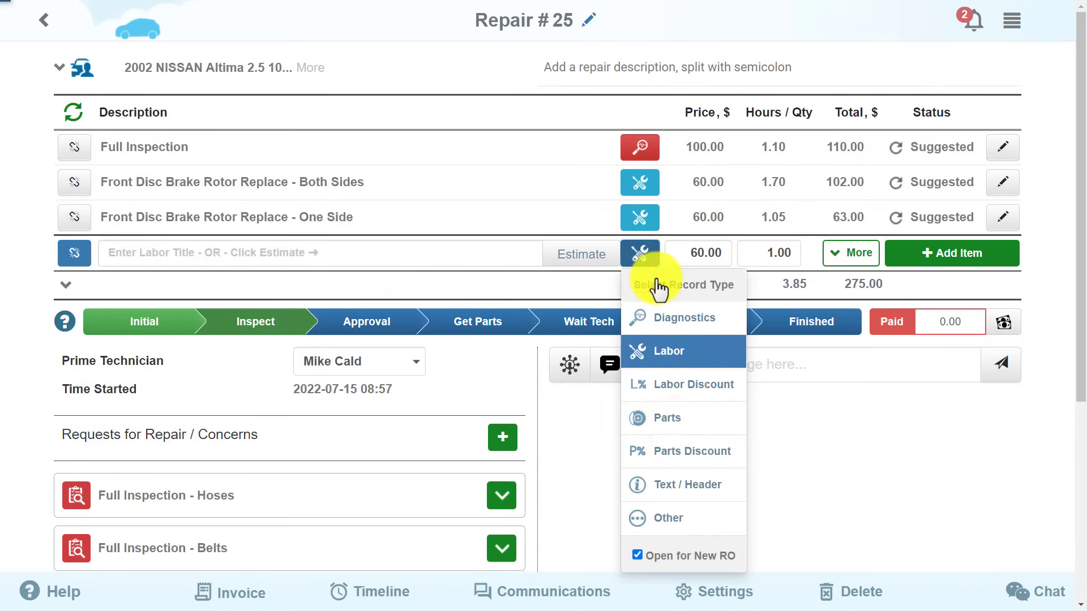
left_click(676, 417)
left_click(260, 252)
type("Brake")
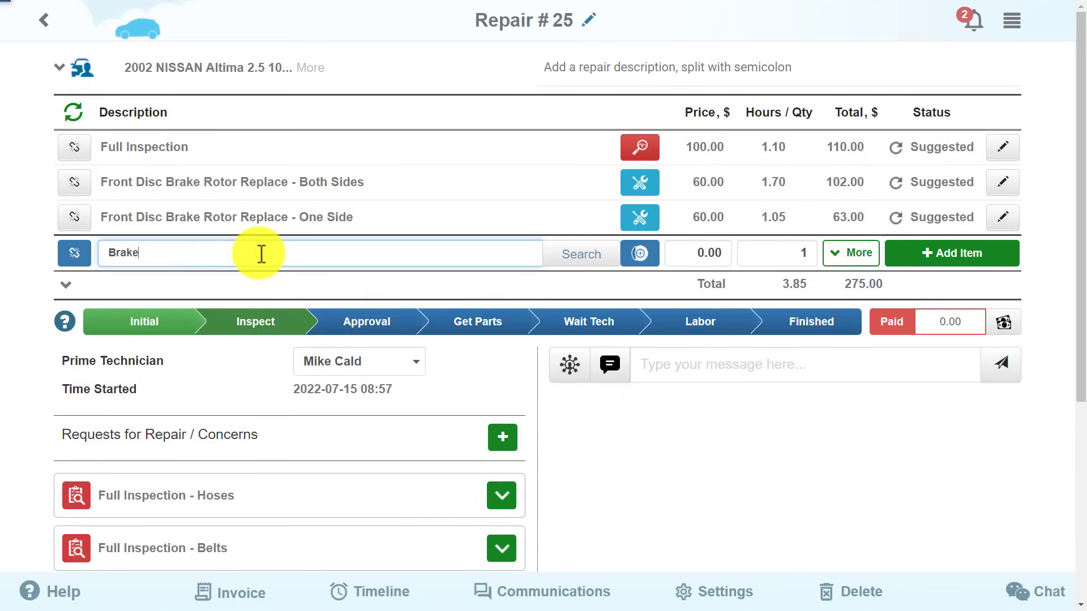
type(" disc")
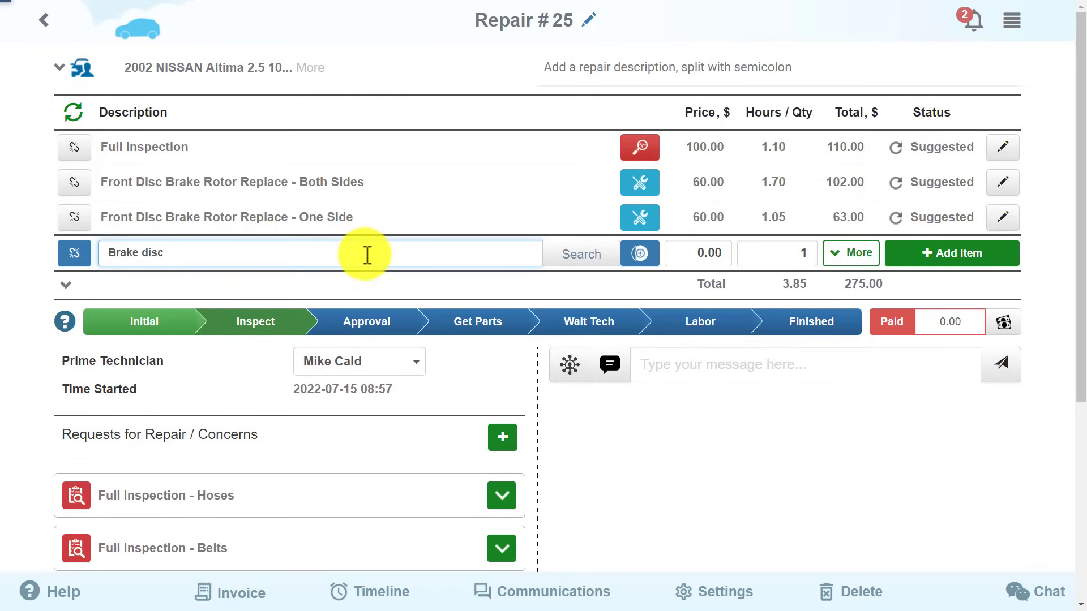
left_click(568, 263)
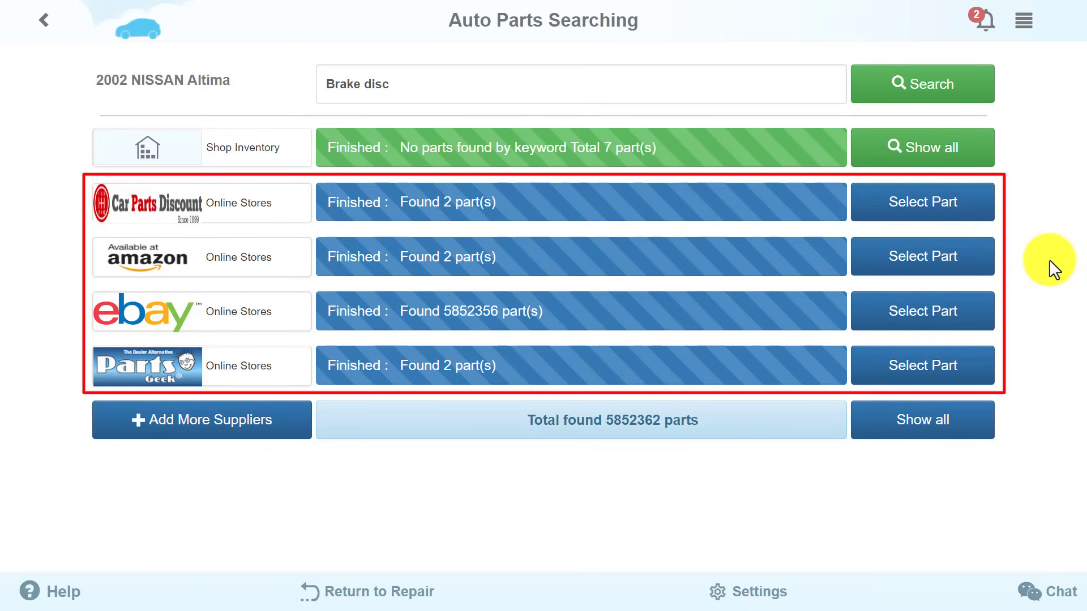
left_click(936, 311)
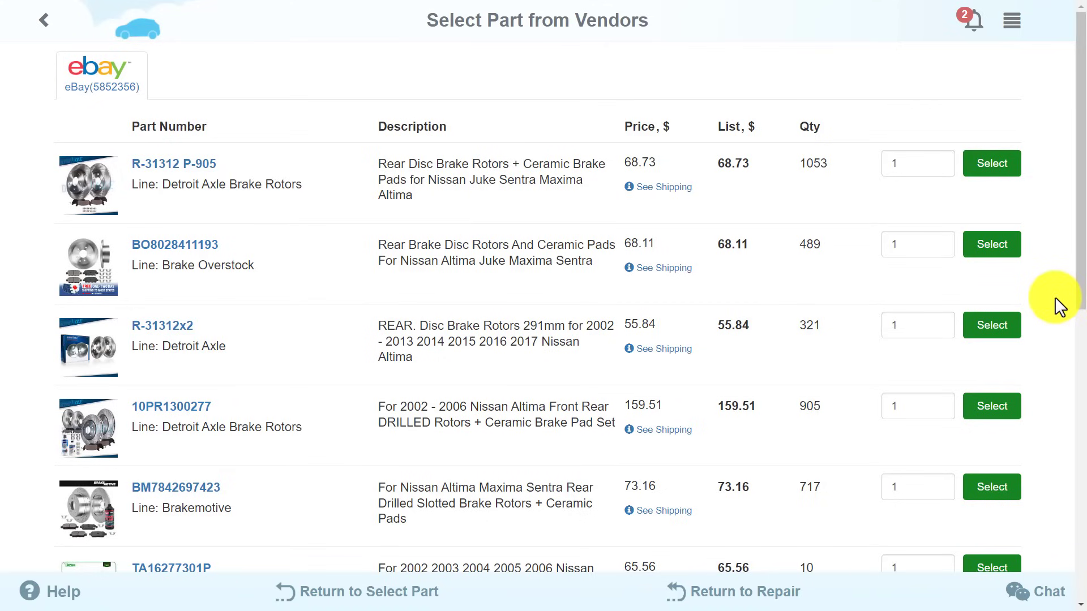
left_click(939, 161)
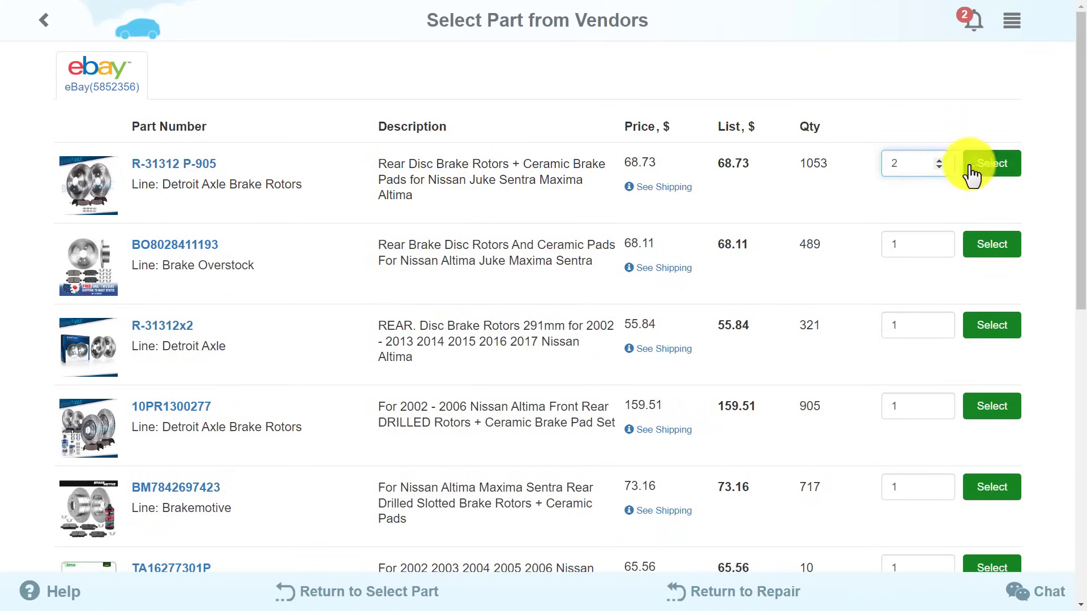
left_click(980, 170)
left_click(969, 109)
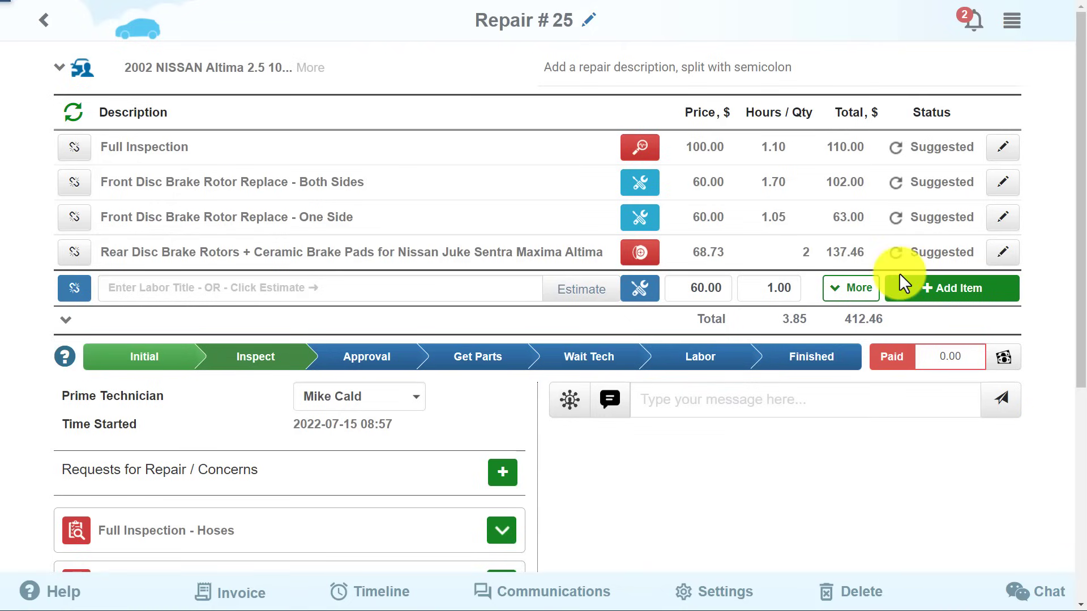
Add the Replace Engine Oil template with 5w40hp2210l oil and an oil filter, totalling 454.56.
left_click(708, 72)
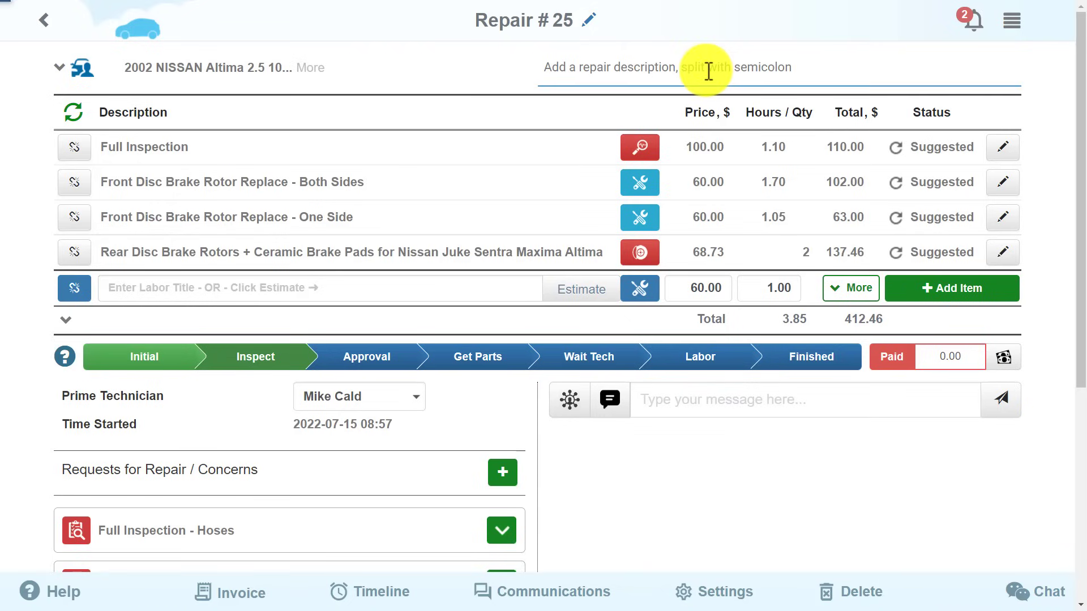
type("rep")
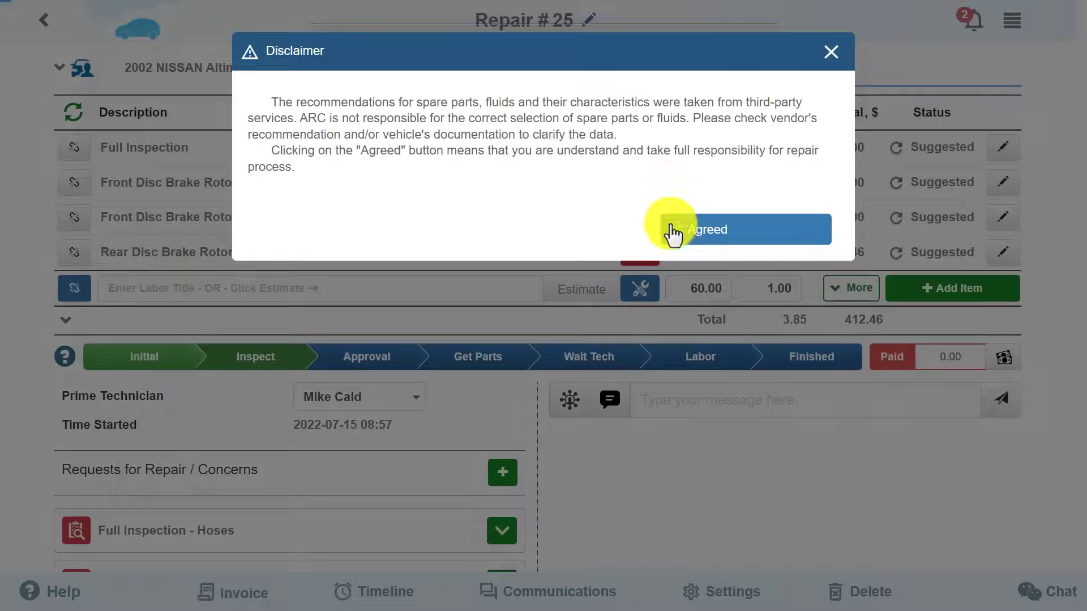
left_click(677, 228)
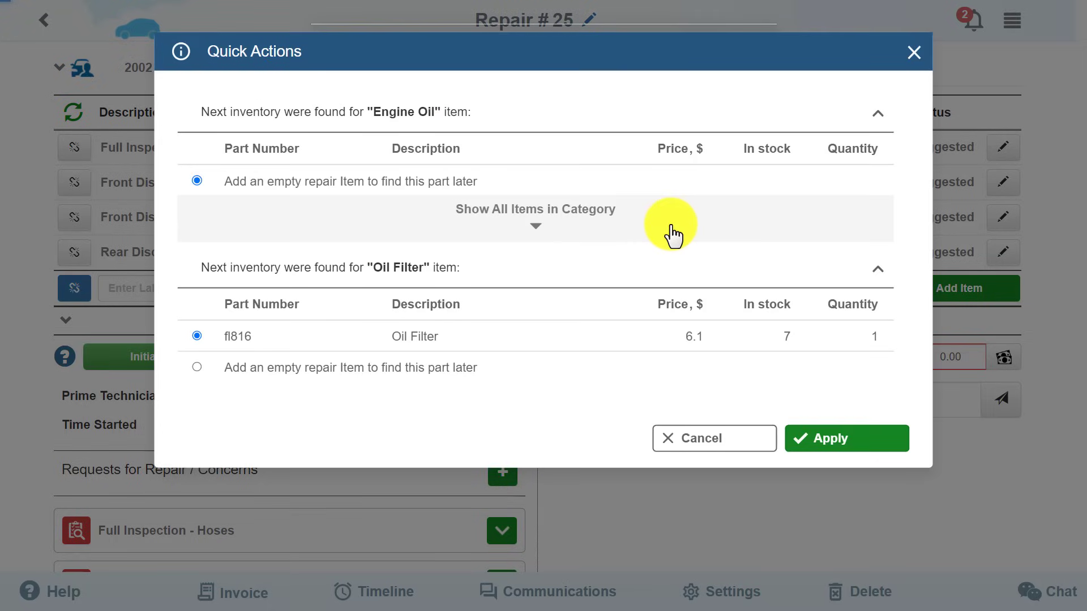
left_click(542, 235)
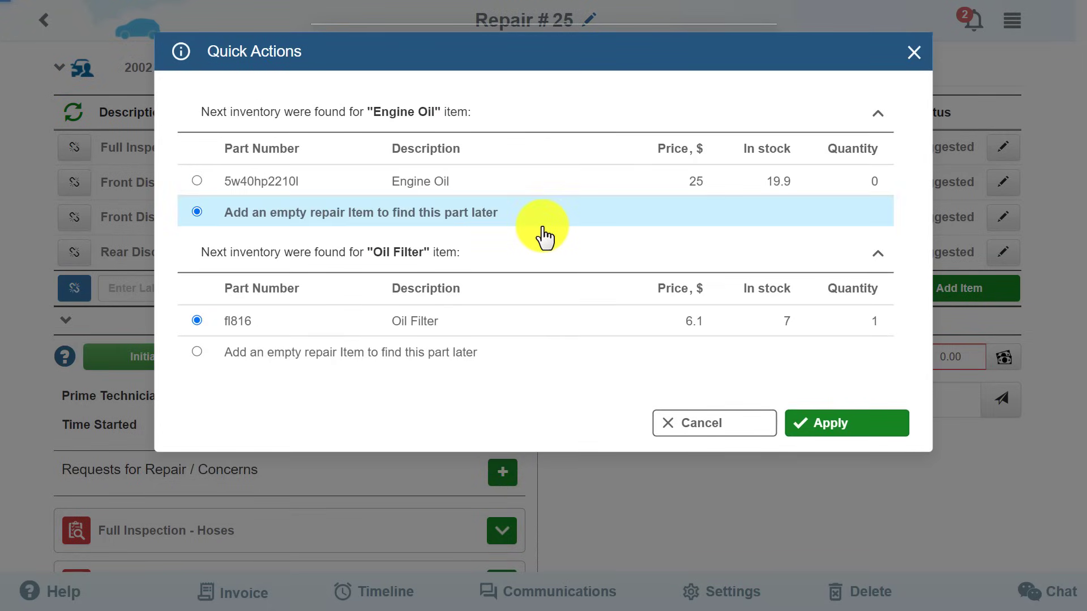
left_click(227, 177)
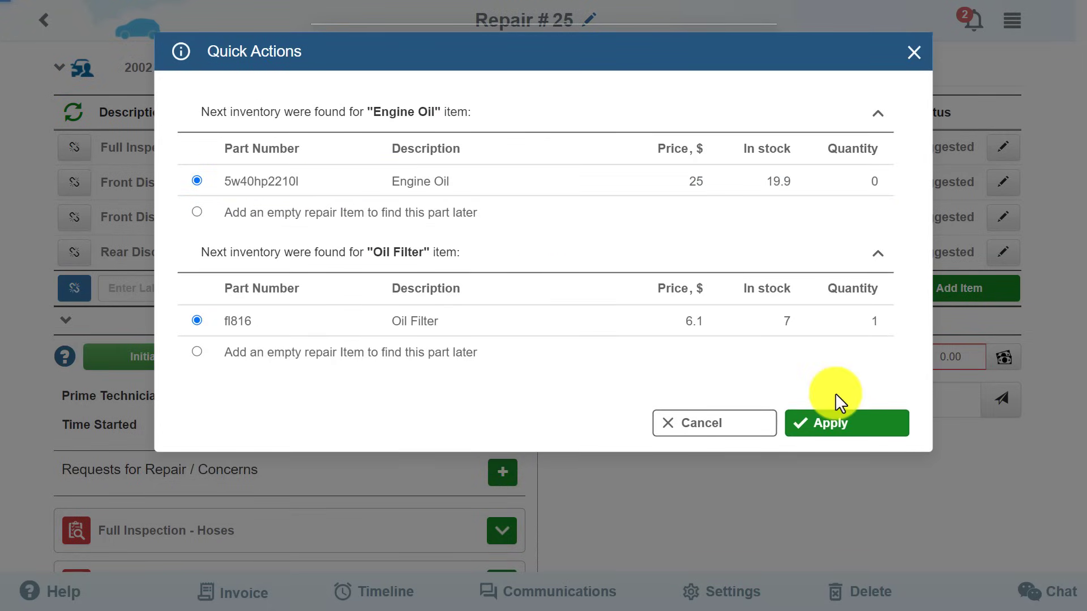
left_click(833, 422)
left_click(623, 152)
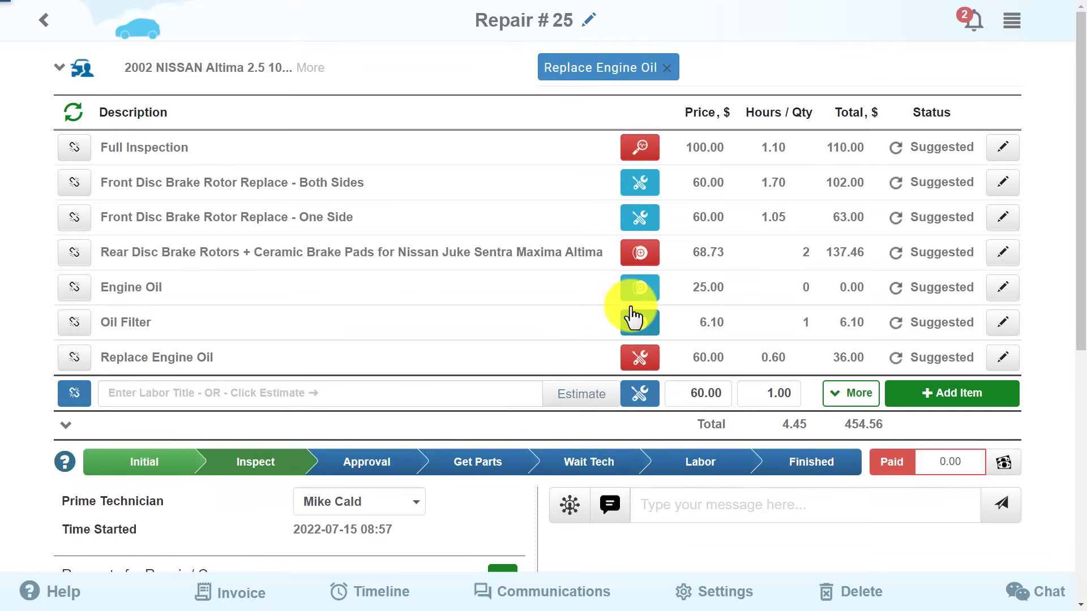
left_click(641, 359)
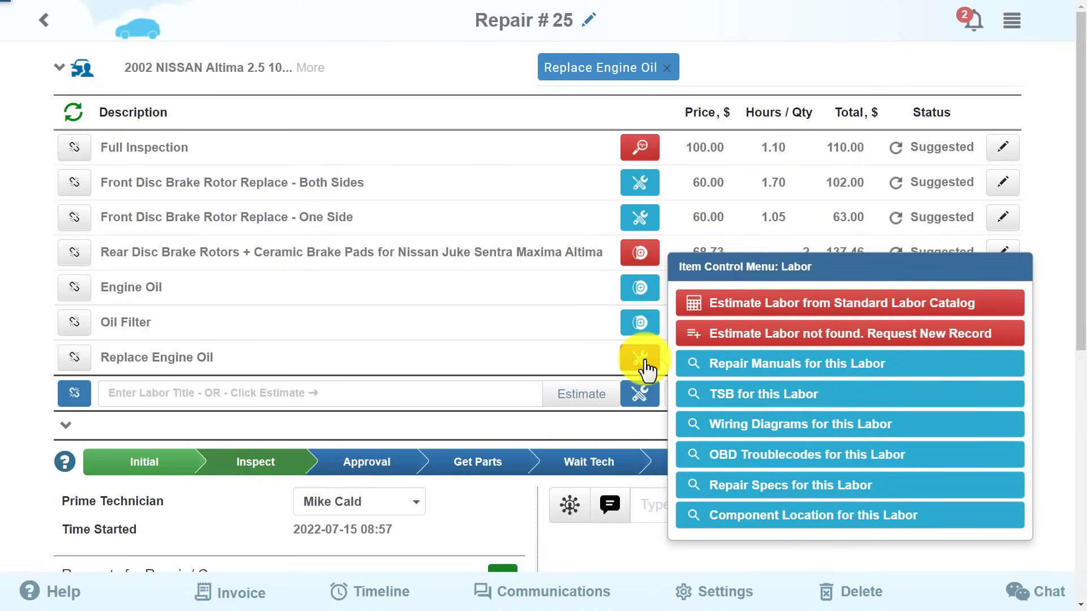
scroll(645, 368, "down", 3)
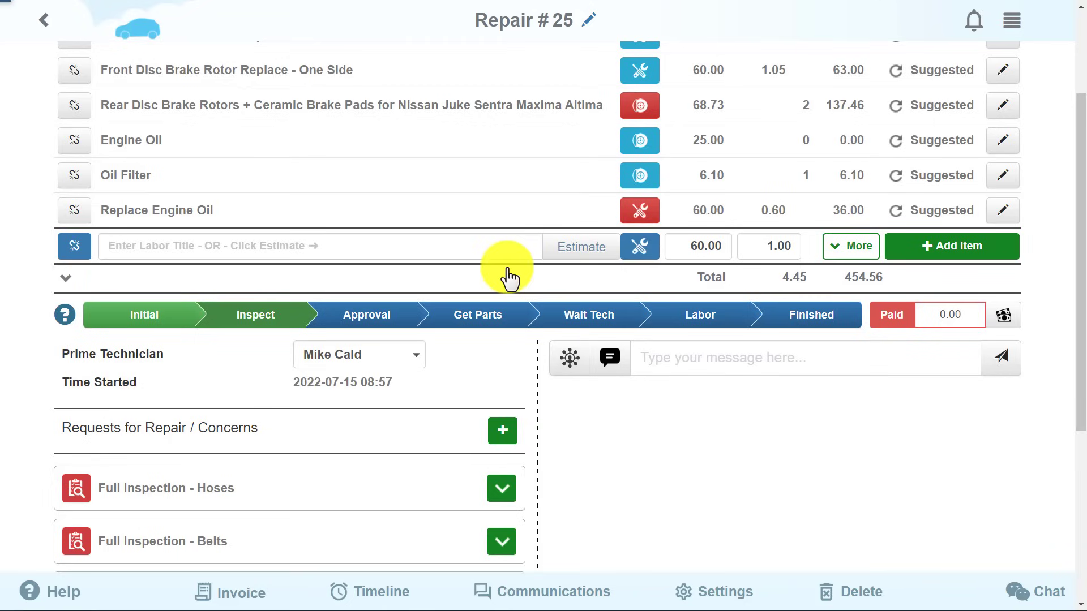
Move Repair #25 to Approval and text the customer the 'Link for repair' message.
left_click(368, 323)
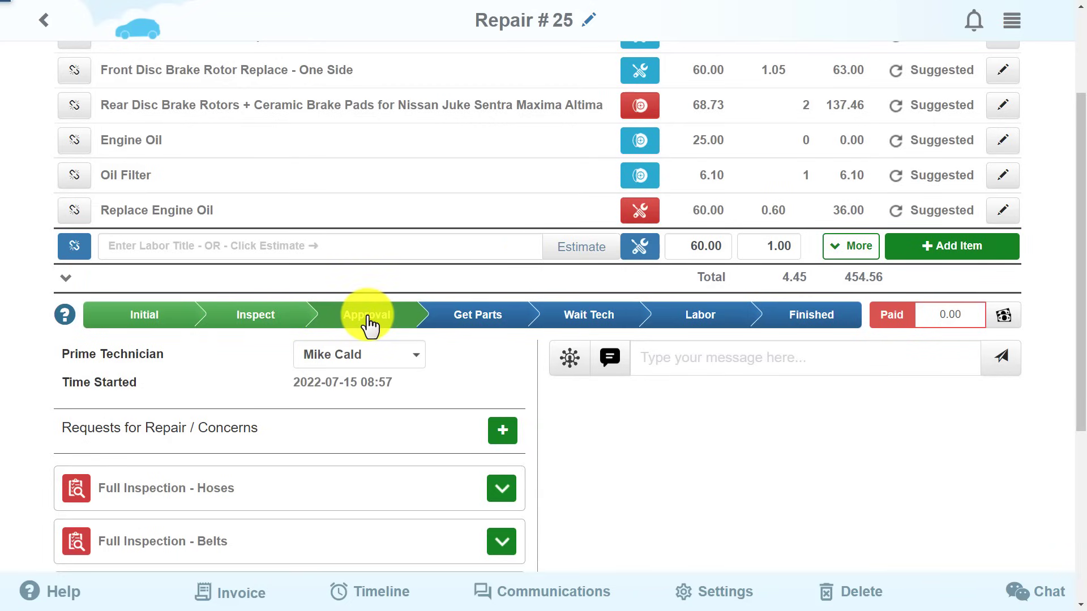
left_click(610, 360)
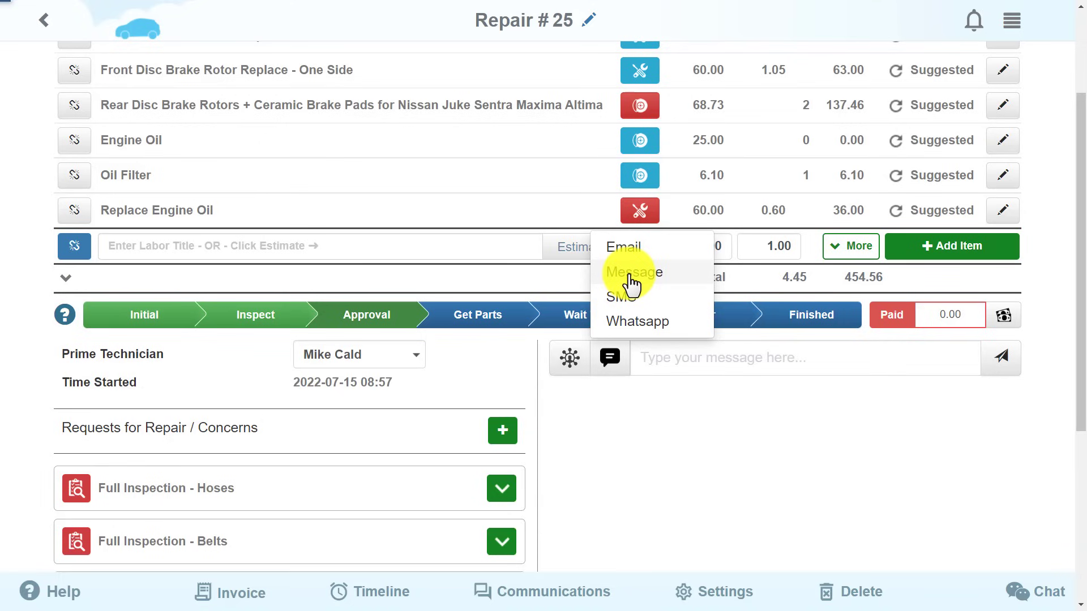
left_click(633, 285)
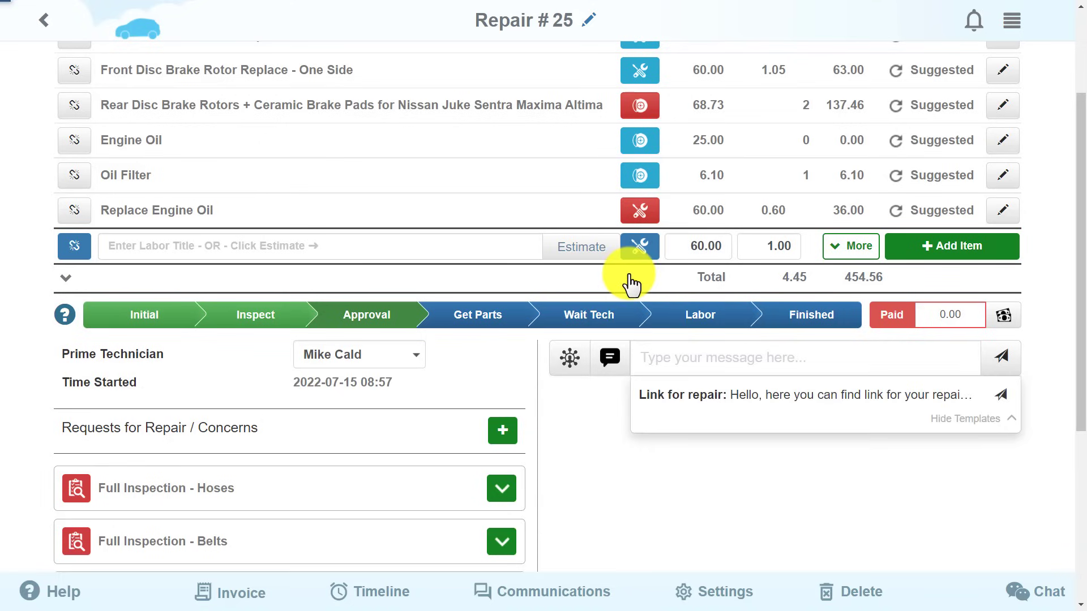
left_click(829, 407)
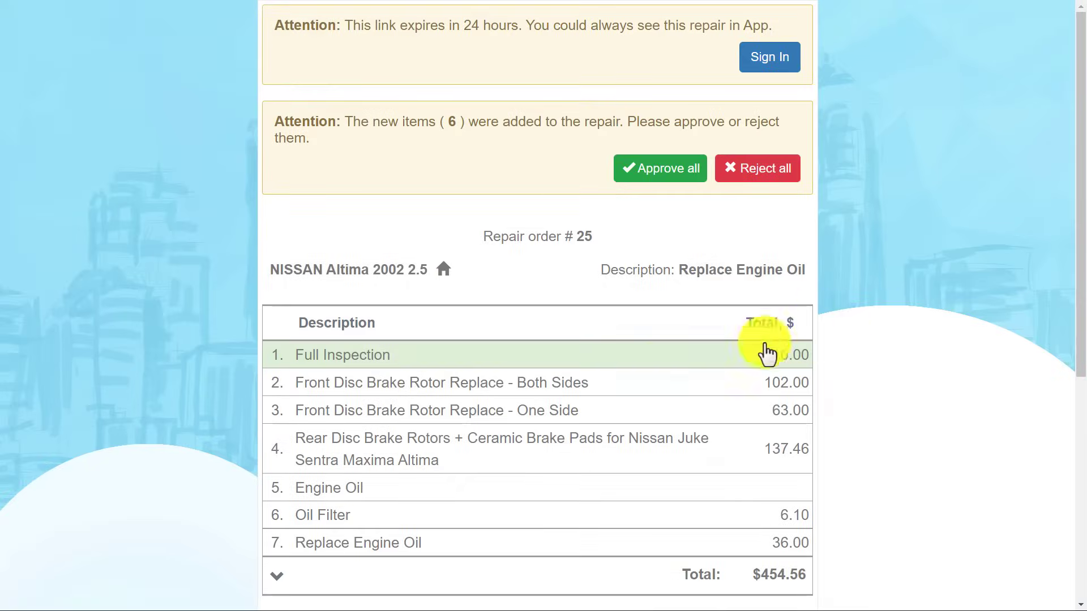
Preview two items' details on the customer link page, then approve all six items.
left_click(556, 385)
left_click(556, 385)
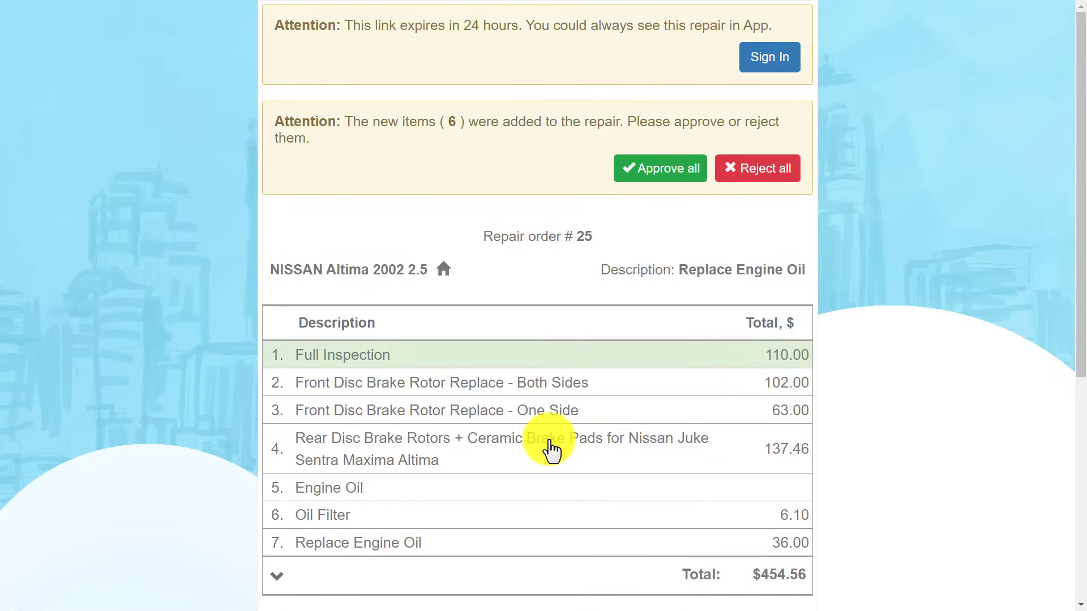
left_click(552, 452)
left_click(551, 451)
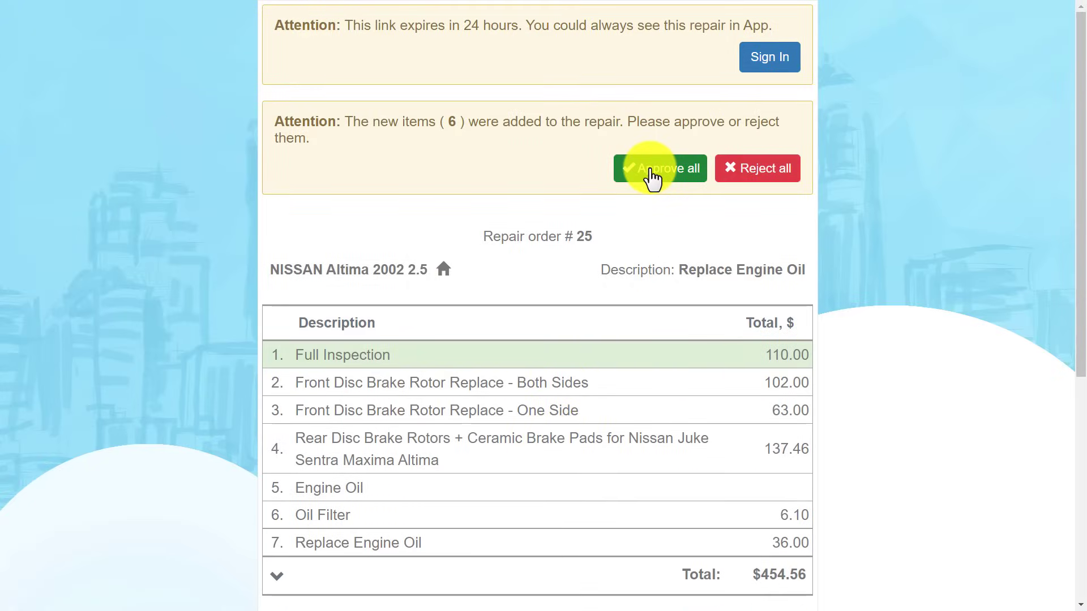
left_click(652, 178)
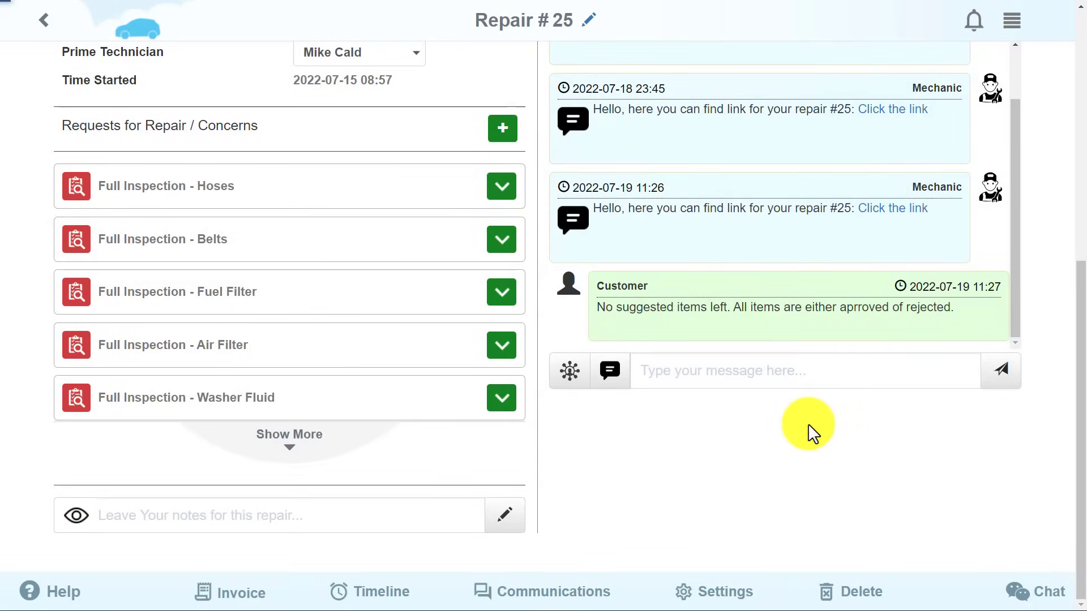
Advance Repair #25 through Get Parts, Wait Tech and Labor to Finished.
left_click_drag(1079, 432, 1084, 156)
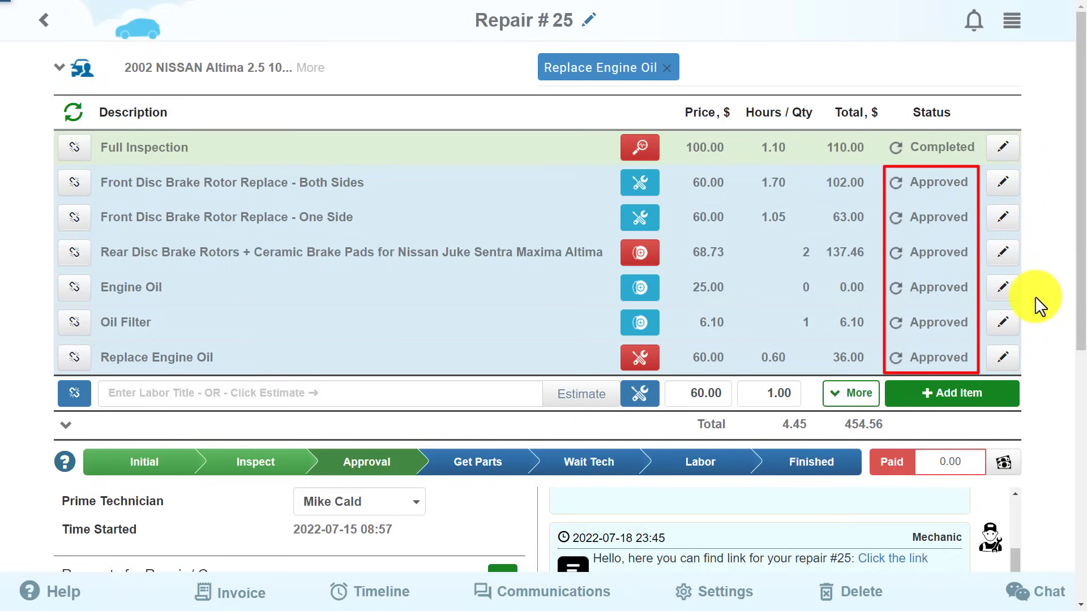
scroll(1031, 403, "down", 1)
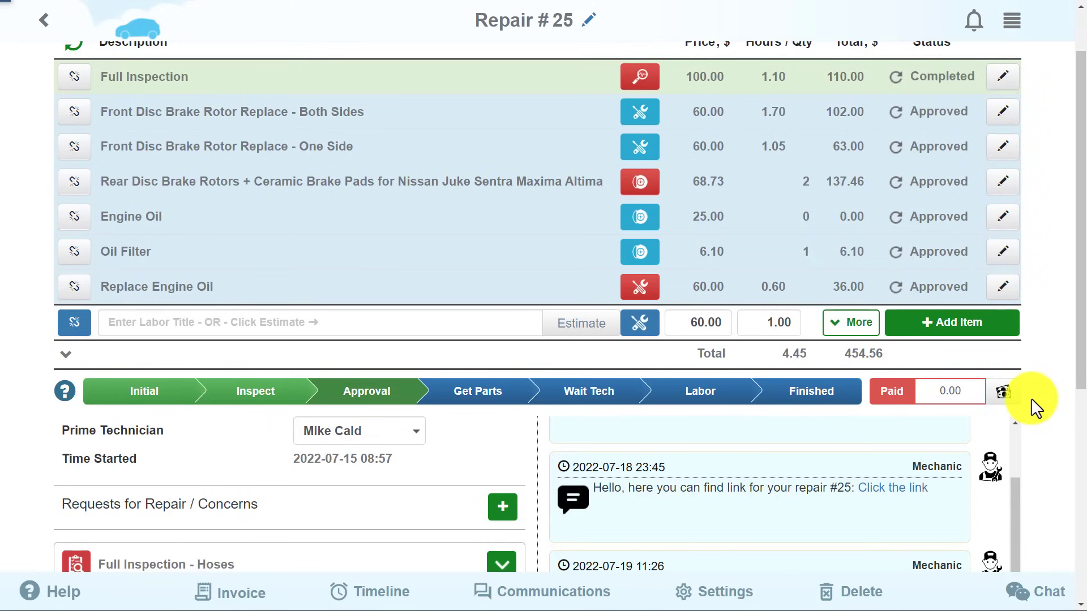
left_click(504, 401)
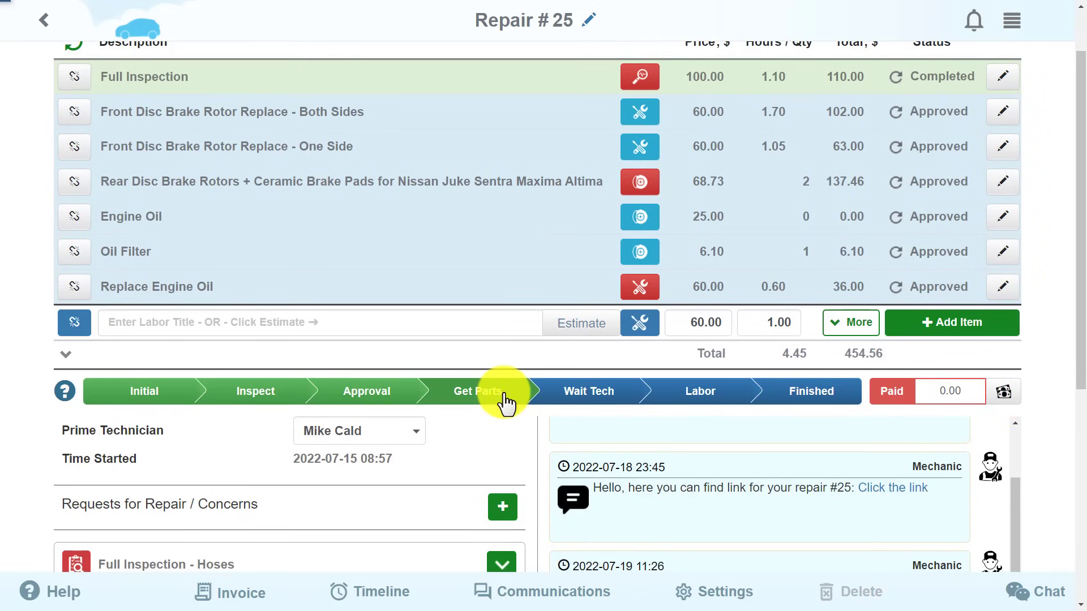
left_click(590, 399)
left_click(724, 404)
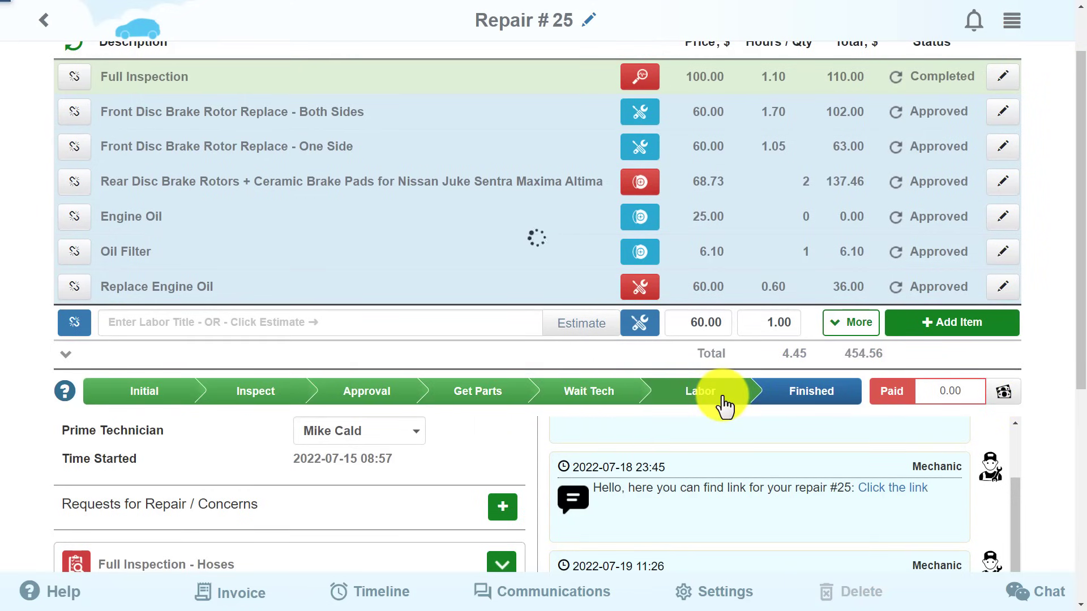
left_click(824, 403)
Dismiss the notices and record 454.56 as paid in cash.
left_click(614, 148)
left_click(610, 152)
left_click(954, 356)
left_click(1004, 356)
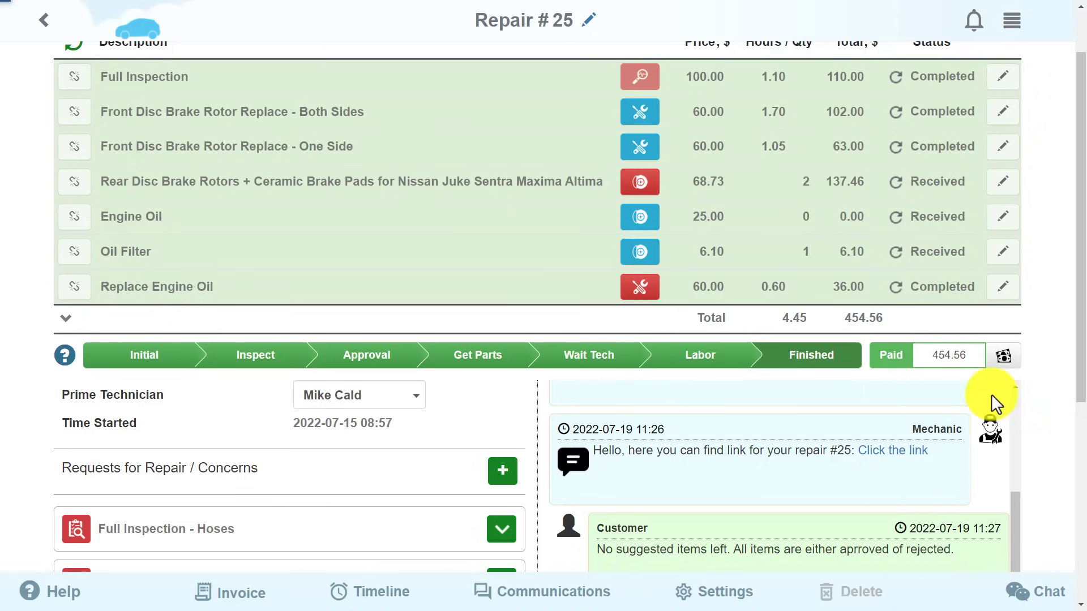
Show the Invoice options for Repair #25 from the bottom bar.
left_click(226, 592)
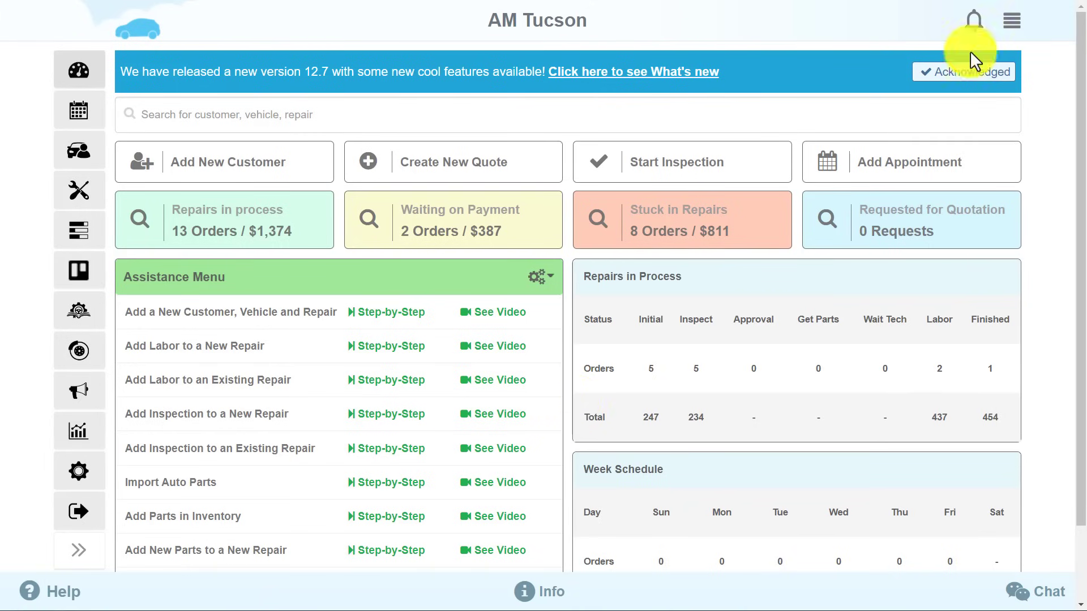
Go to Technical Information and set the vehicle year to 2015.
left_click(1008, 24)
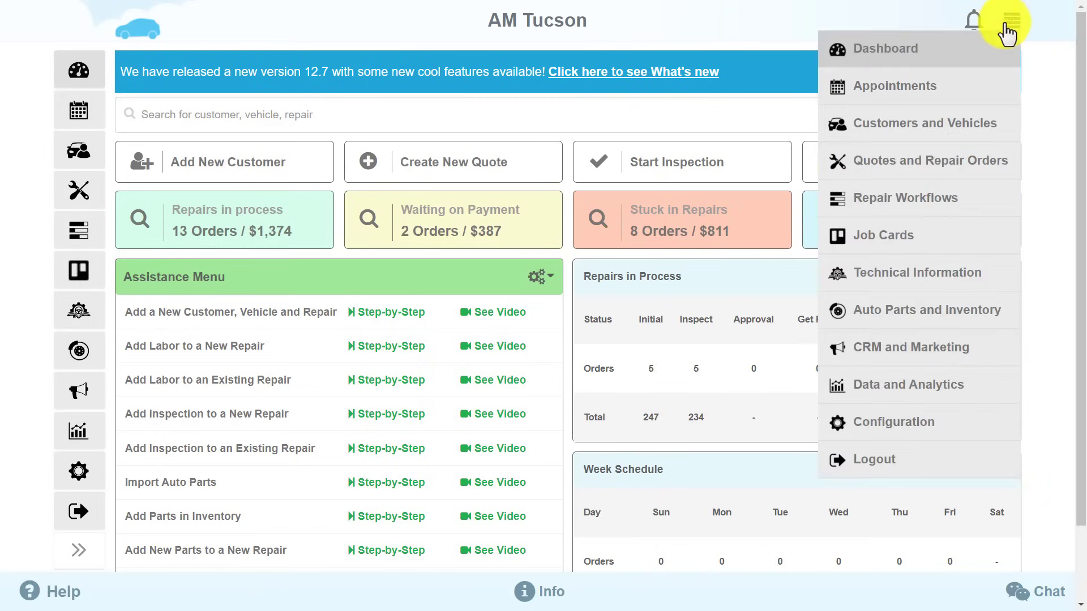
left_click(951, 274)
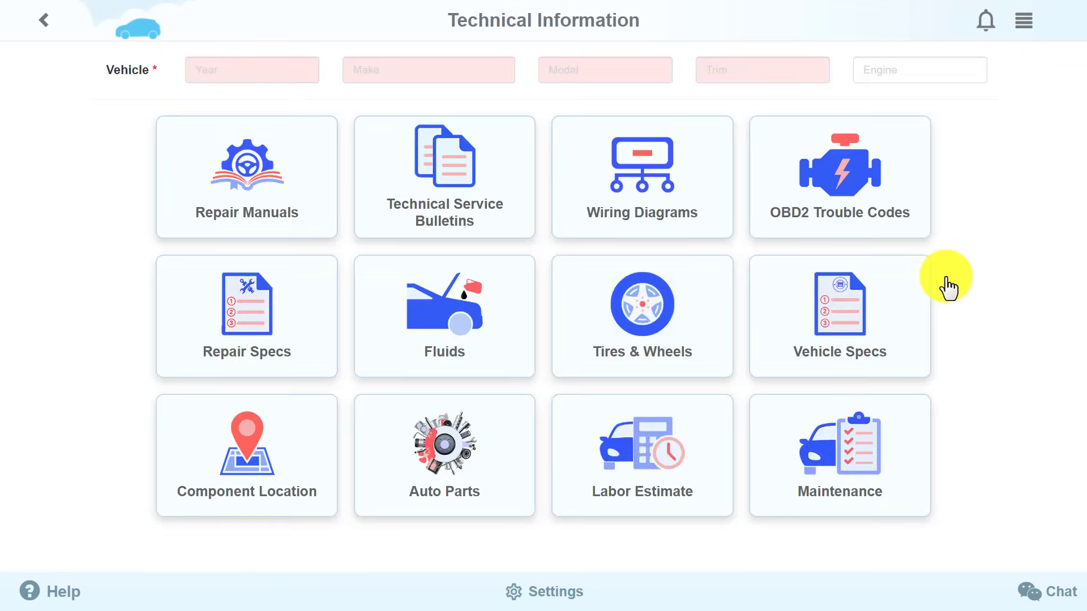
left_click(232, 70)
type("2015")
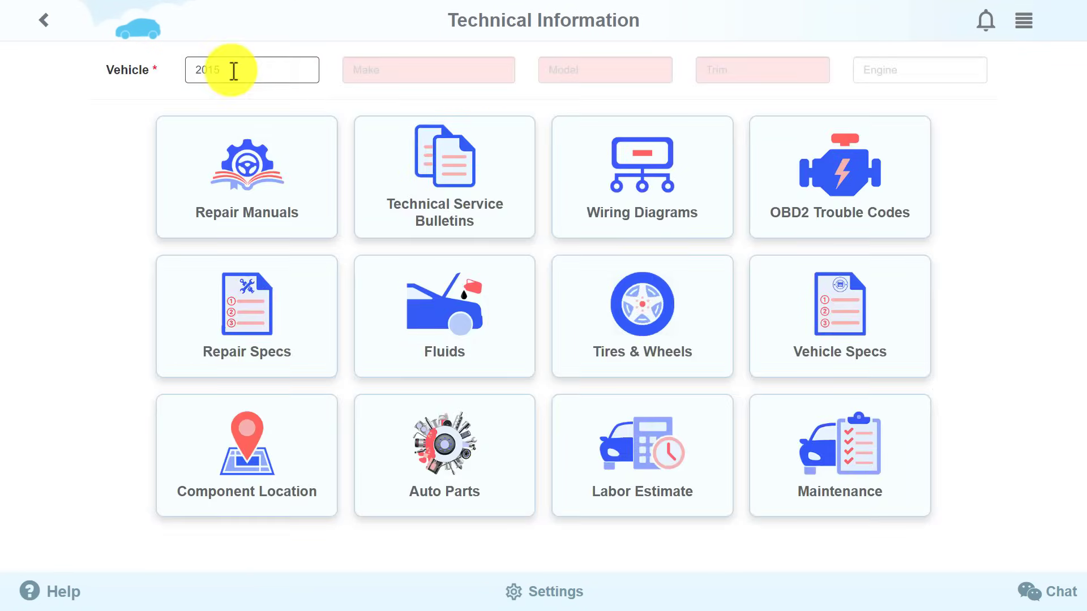
left_click(231, 99)
Select Nissan Altima with trim 2.5, auto-filling the L4 2.5L engine.
left_click(395, 72)
type("ni")
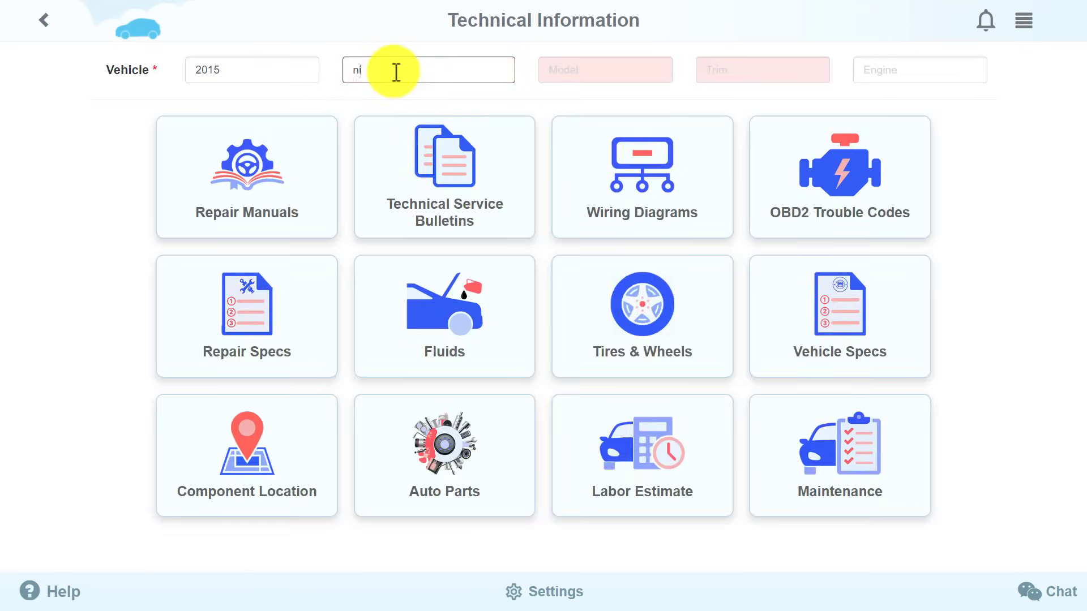
left_click(397, 99)
left_click(594, 70)
type("a")
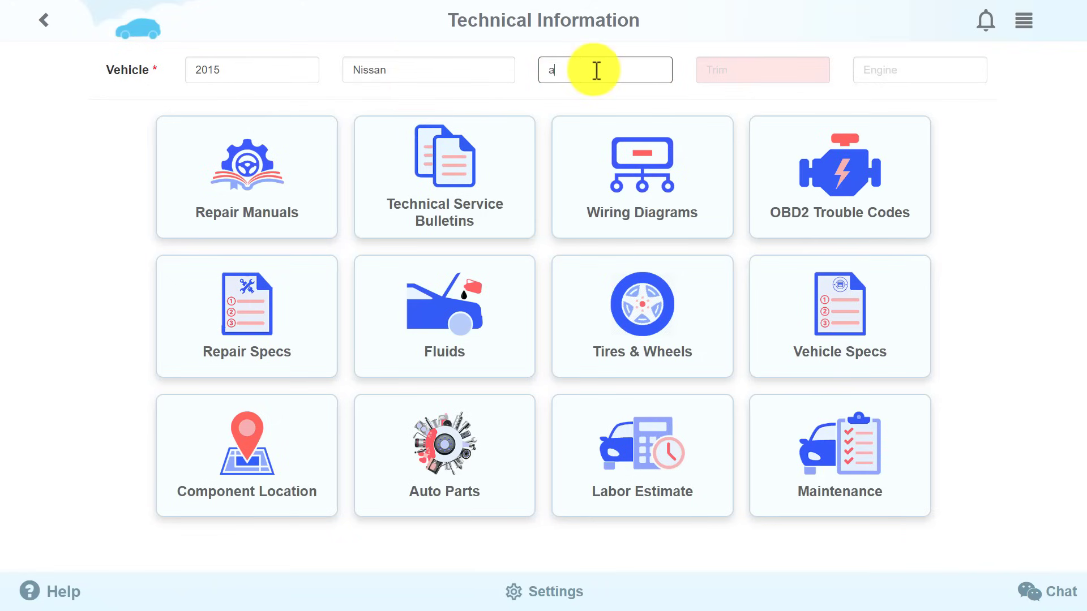
left_click(611, 100)
left_click(740, 64)
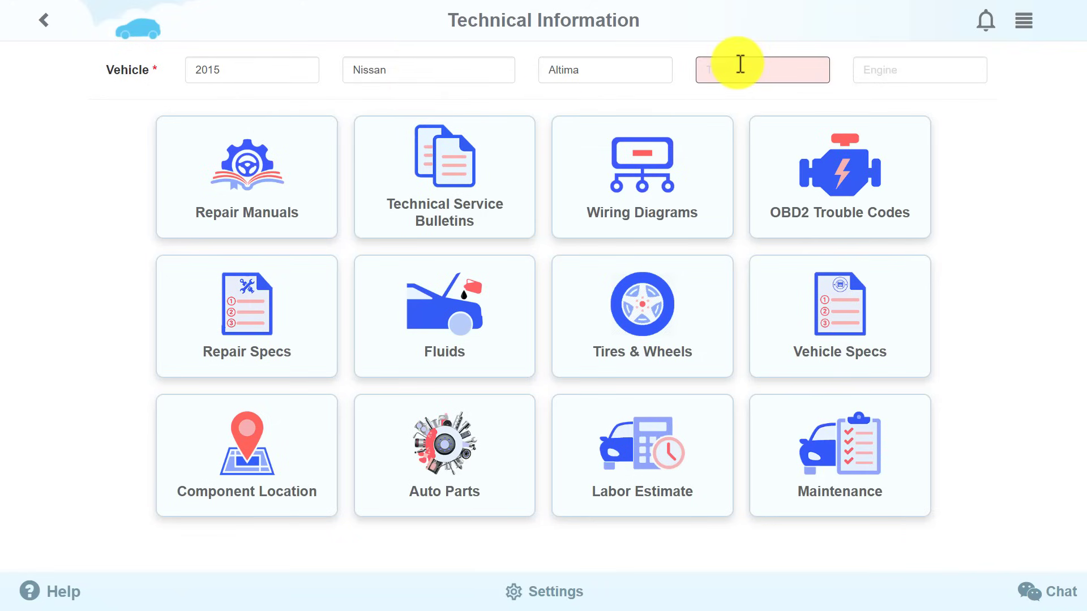
left_click(729, 97)
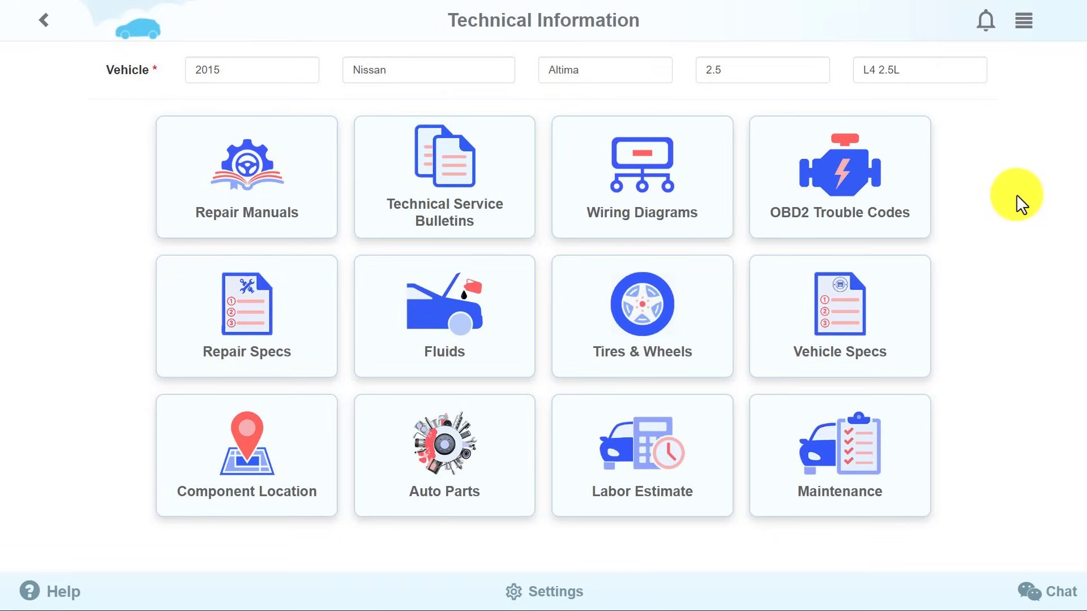
Search the 2015 Nissan Altima repair manuals for 'Engine'.
left_click(297, 181)
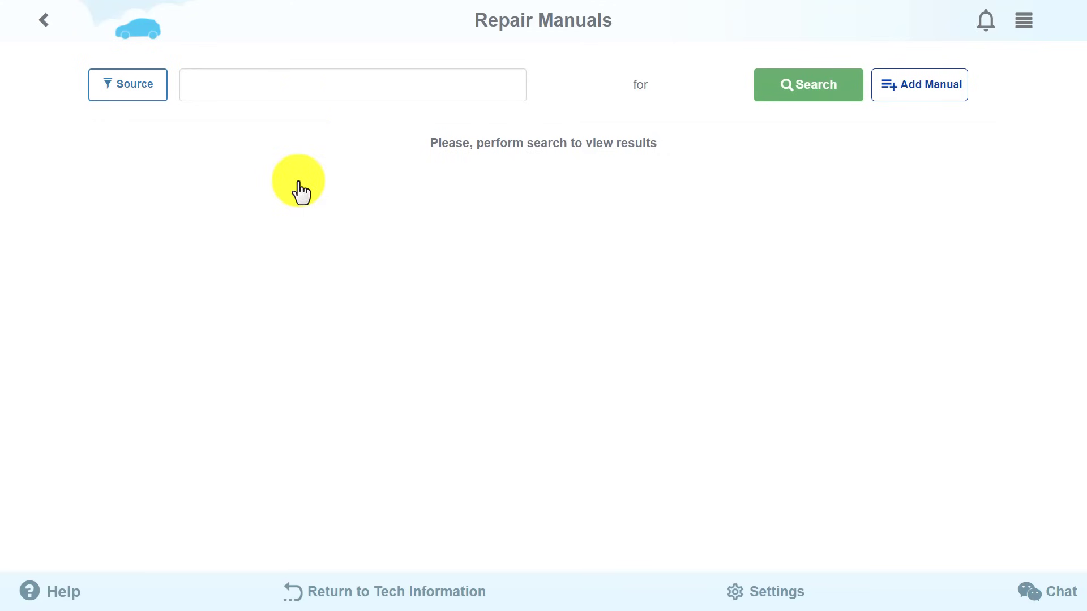
type("Engine")
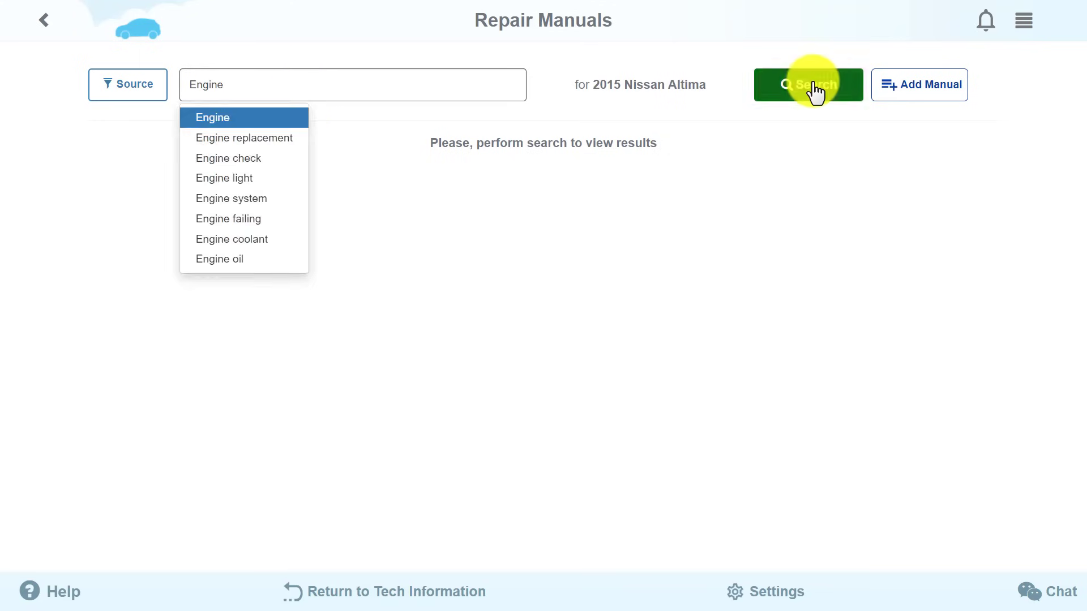
left_click(813, 89)
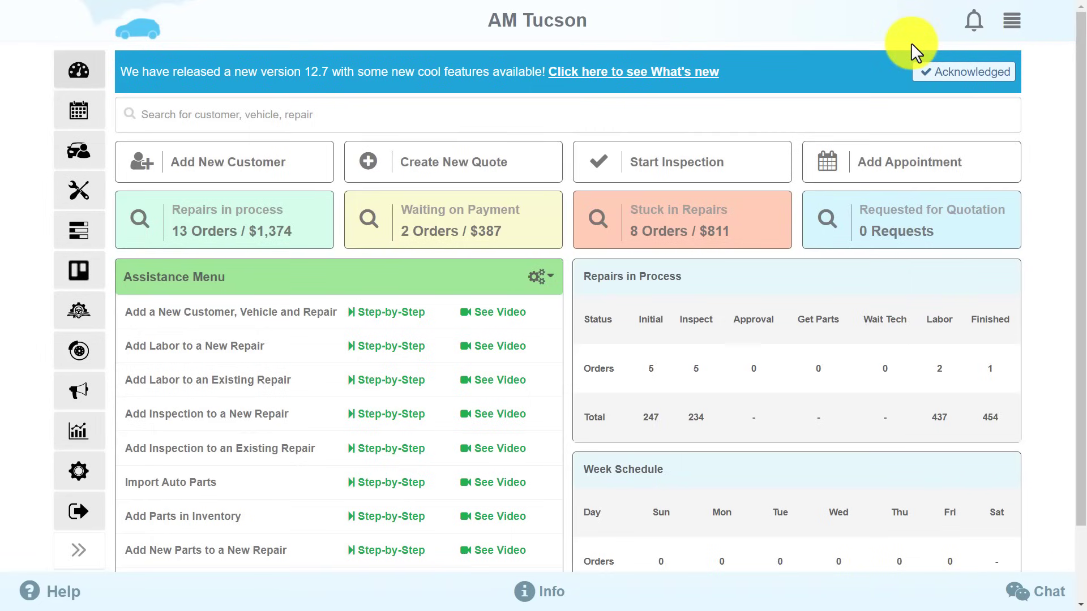
left_click(1012, 21)
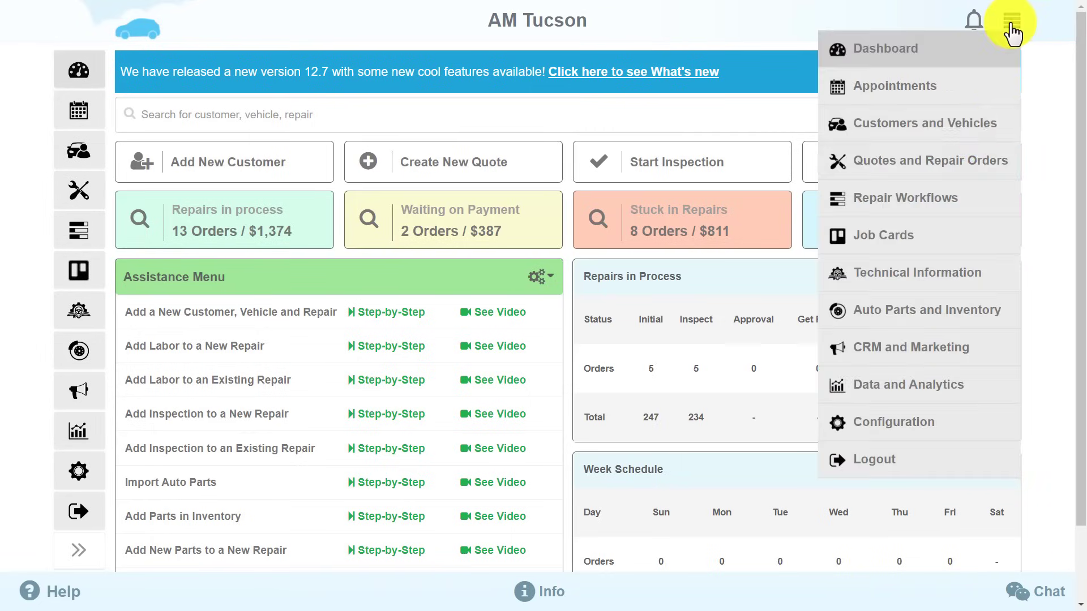
left_click(957, 206)
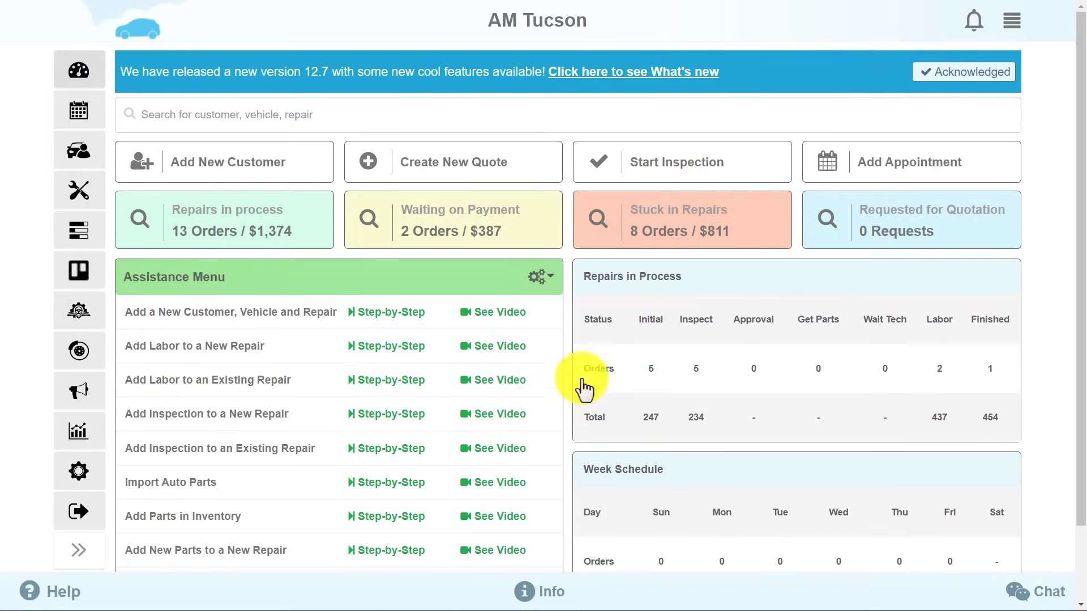
Open the 2014 Nissan Armada owner's record in Customers and Vehicles and add a quote.
left_click(1012, 26)
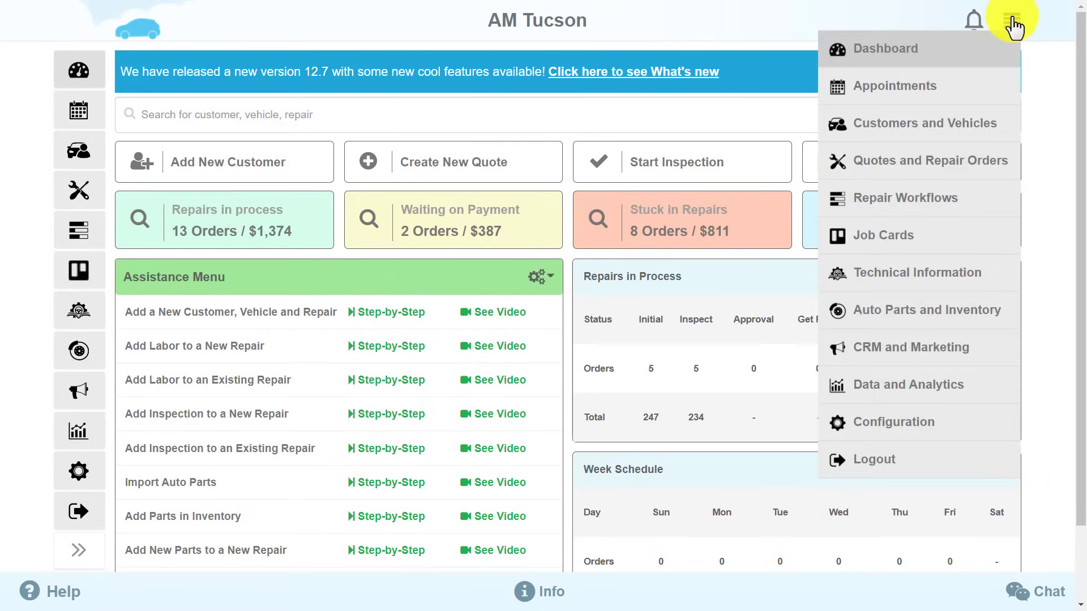
left_click(986, 124)
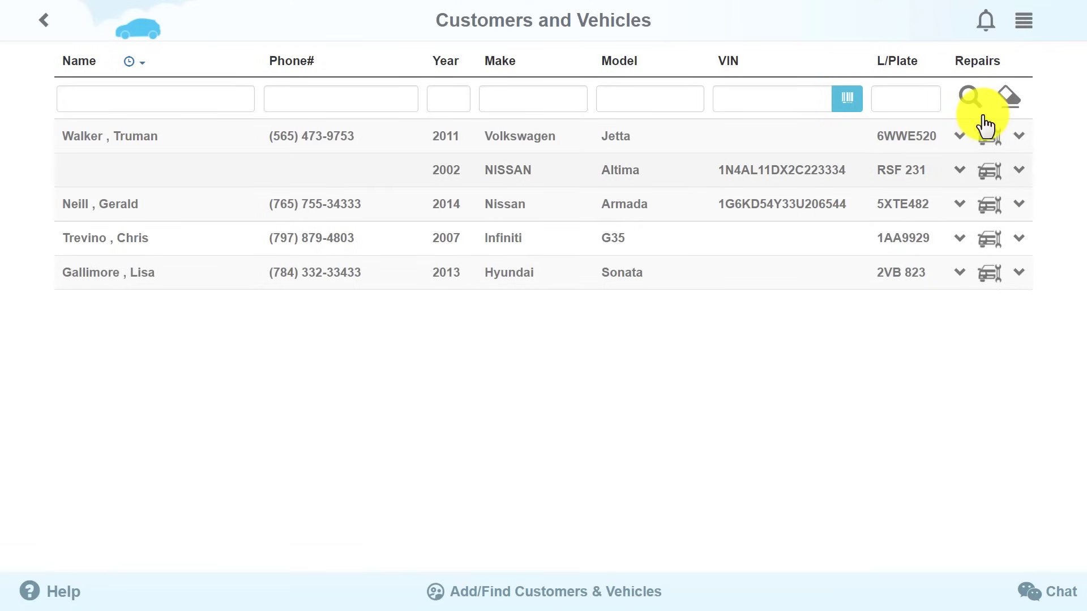
left_click(516, 222)
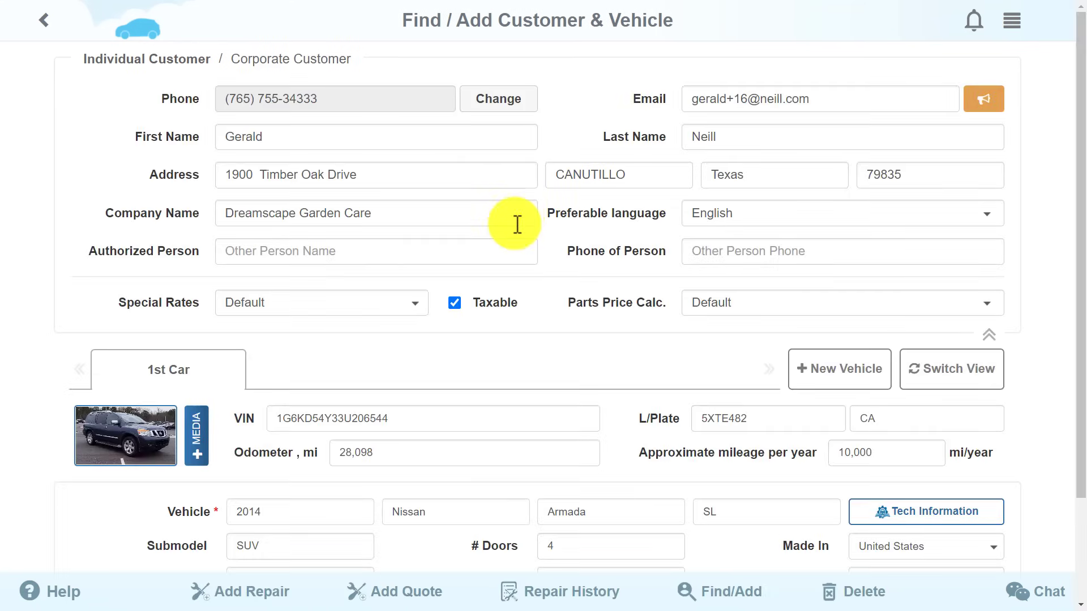
left_click(415, 594)
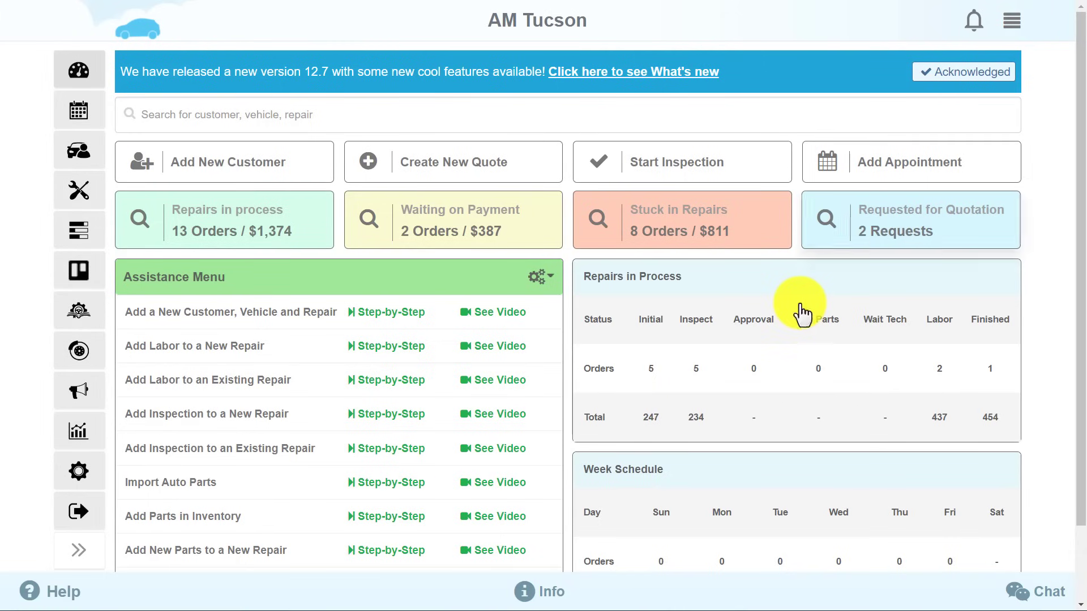
Start a new quote from the Quotes and Repair Orders list.
left_click(1011, 24)
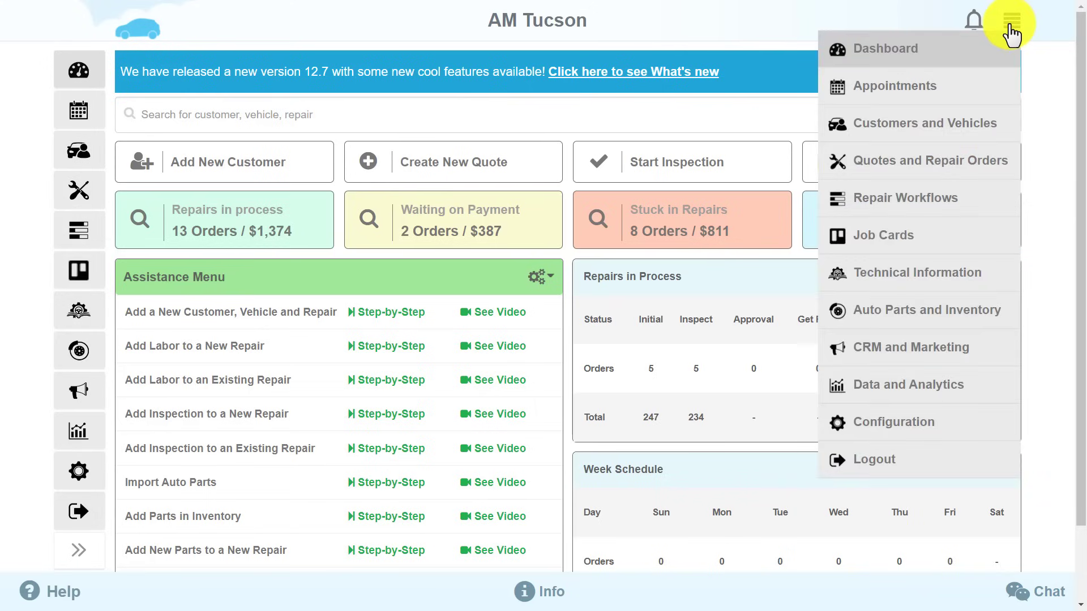
left_click(972, 161)
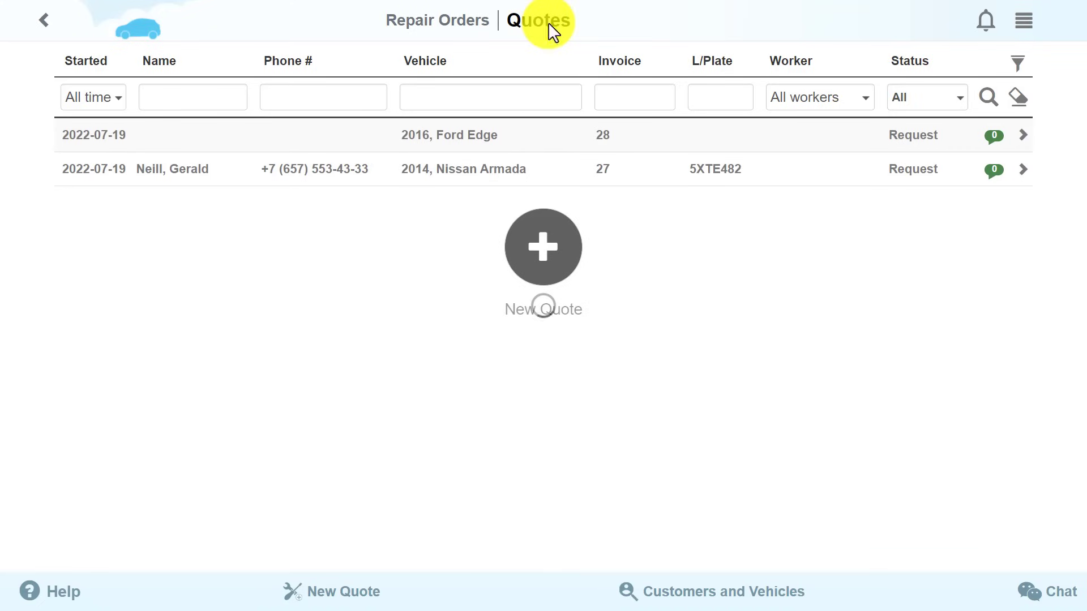
left_click(543, 253)
Enter a 2015 Nissan Pathfinder Platinum as the vehicle and create the quote.
left_click(328, 146)
type("2015")
left_click(391, 143)
type("Nissan")
left_click(507, 138)
left_click(541, 176)
left_click(648, 139)
left_click(638, 172)
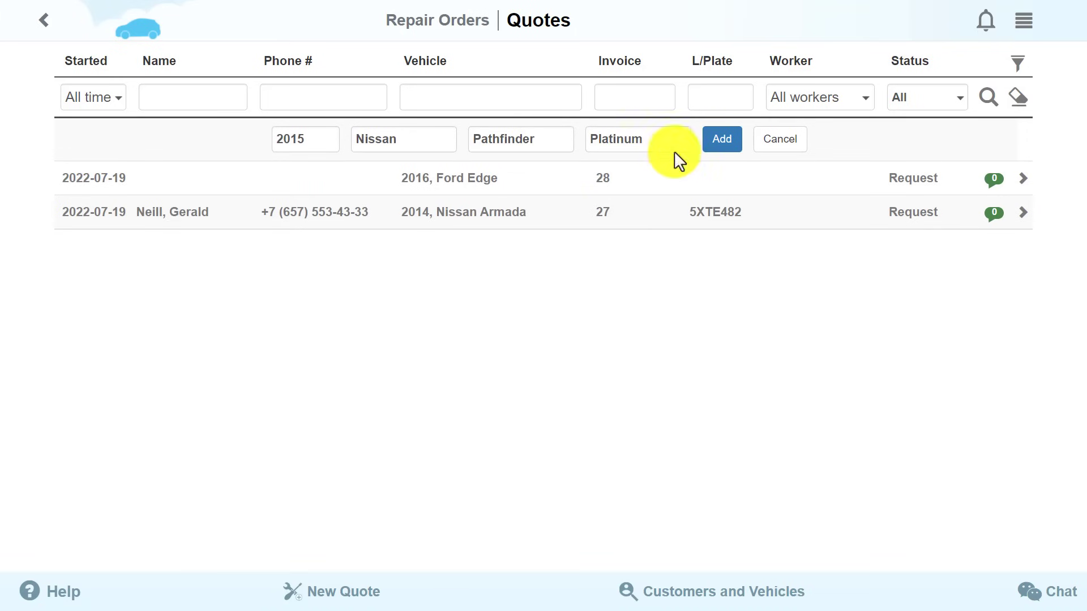
left_click(712, 146)
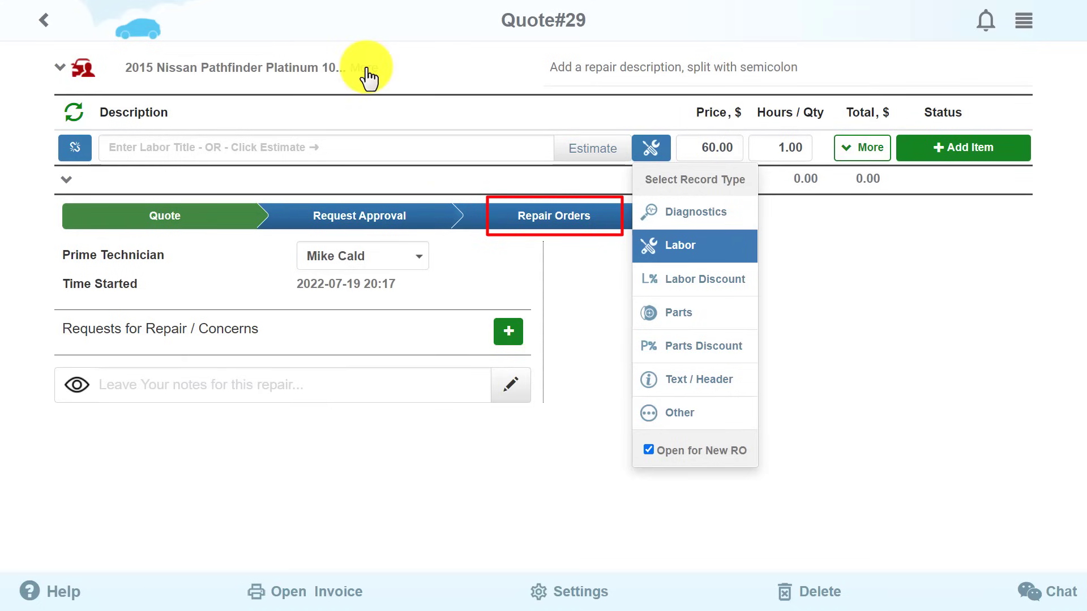
Attach a customer to the quoted 2015 Nissan Pathfinder using the Automatic 1 4WD configuration.
left_click(366, 74)
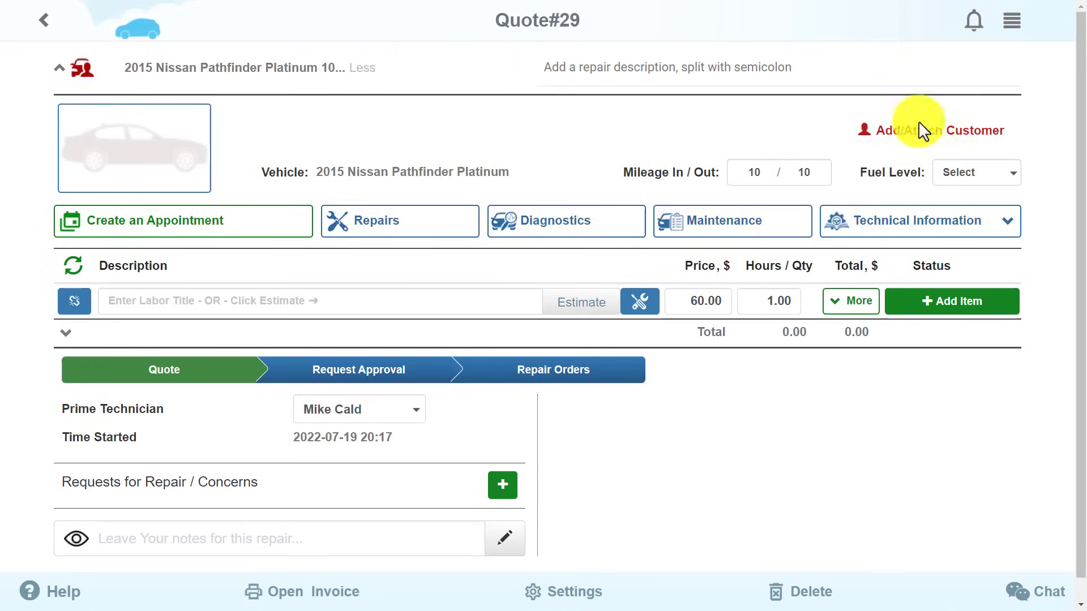
left_click(983, 139)
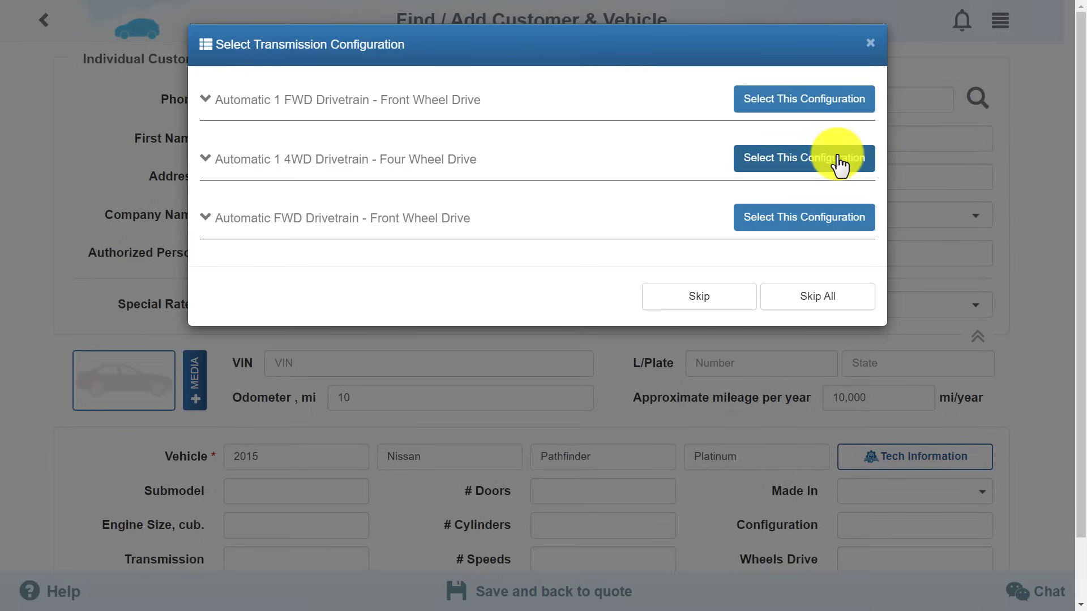
left_click(840, 164)
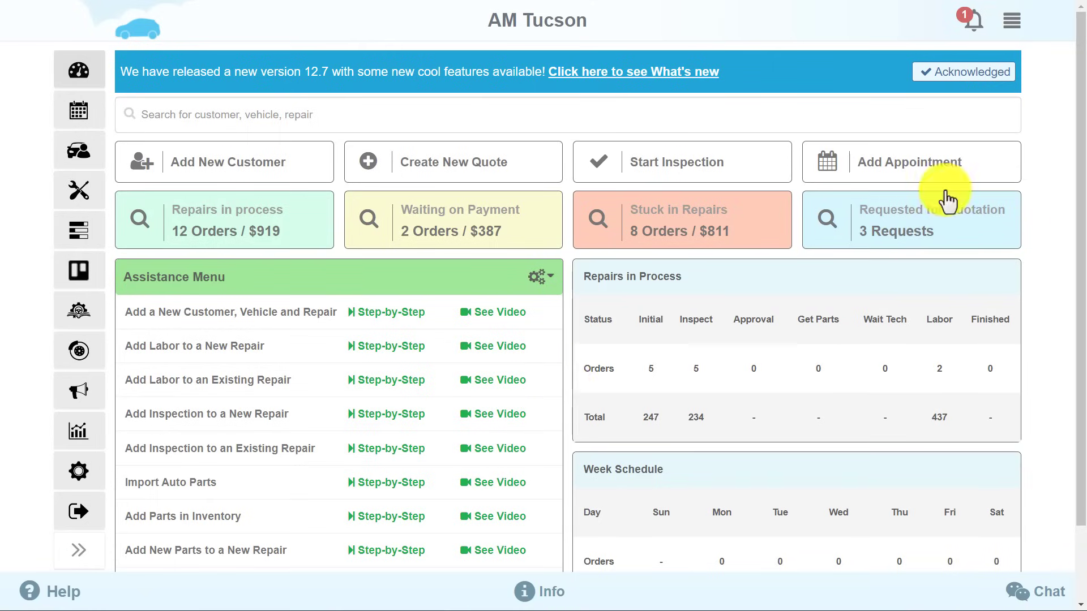
Start a new appointment in the technician's 11:00 slot, assigned to Bay 1.
left_click(982, 182)
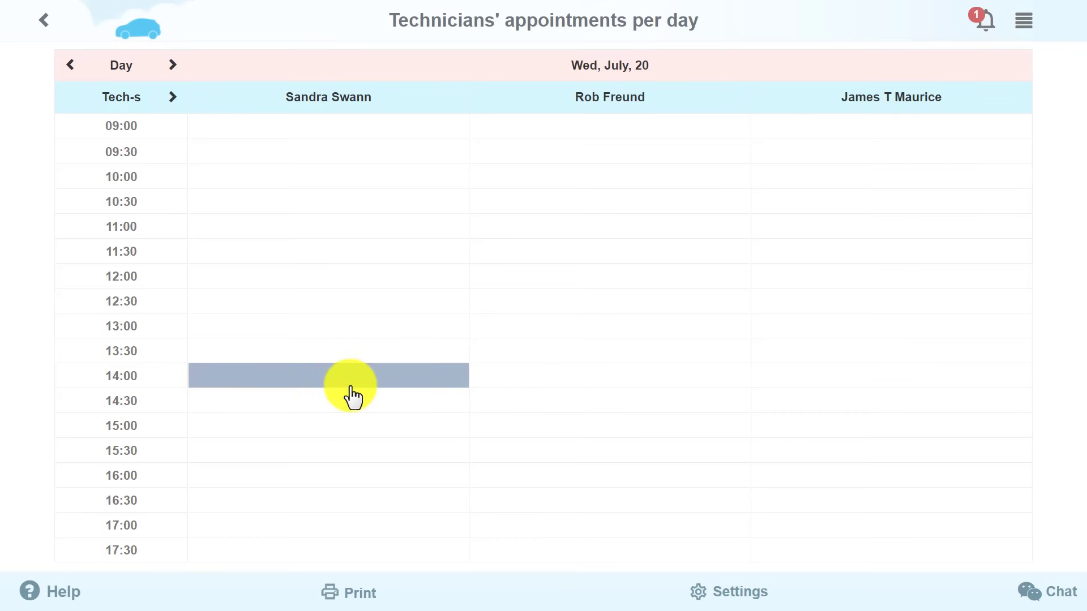
left_click(347, 235)
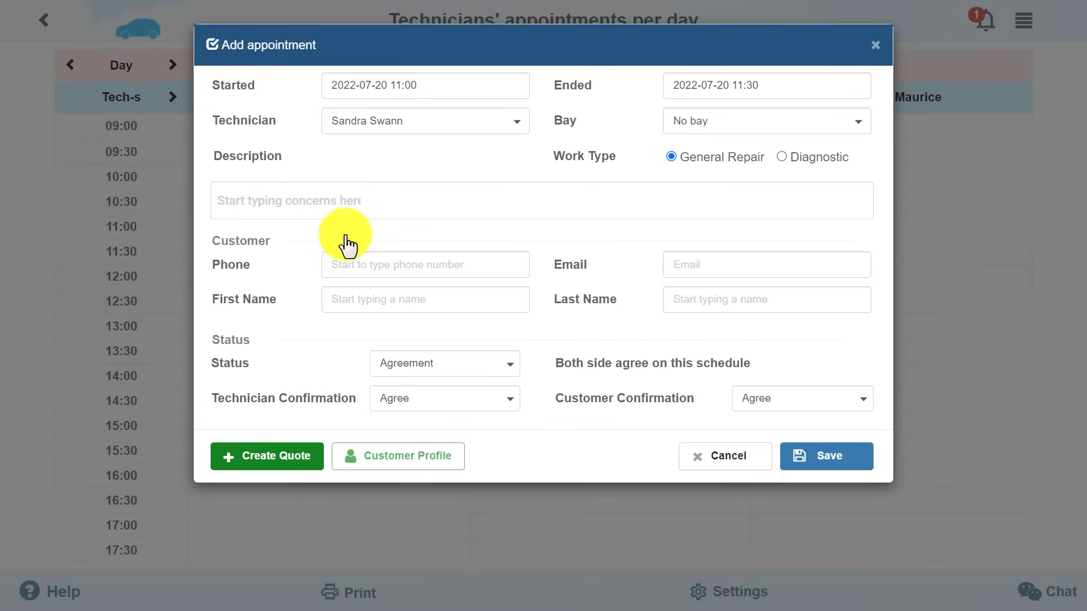
left_click(699, 127)
left_click(700, 151)
Add the Replace Engine Oil concern, pick the customer by phone number, and save.
left_click(359, 204)
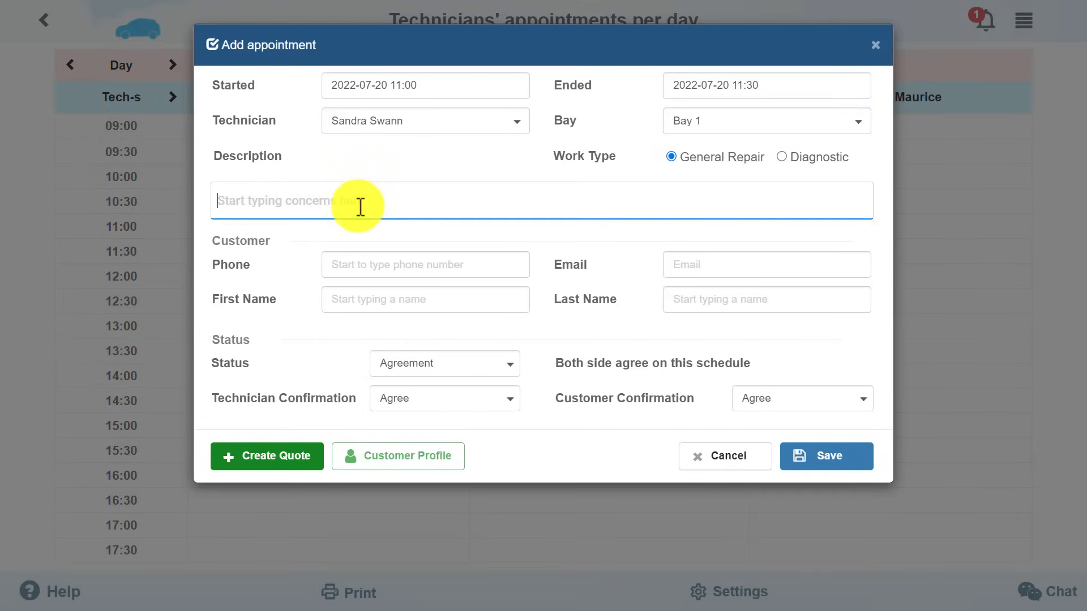
type("Oil")
left_click(347, 249)
left_click(362, 262)
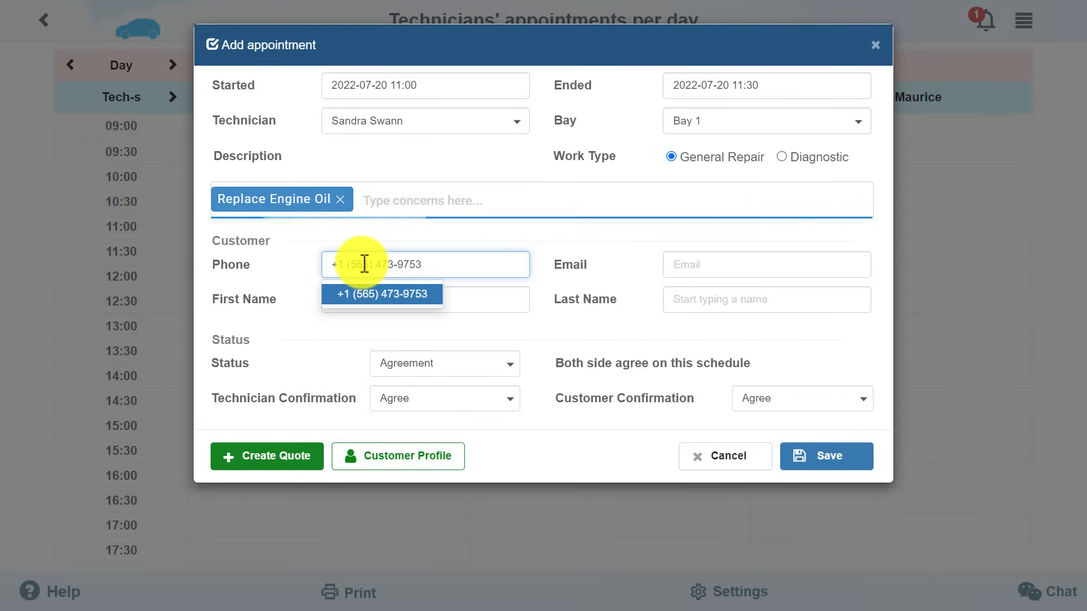
left_click(376, 294)
left_click(825, 458)
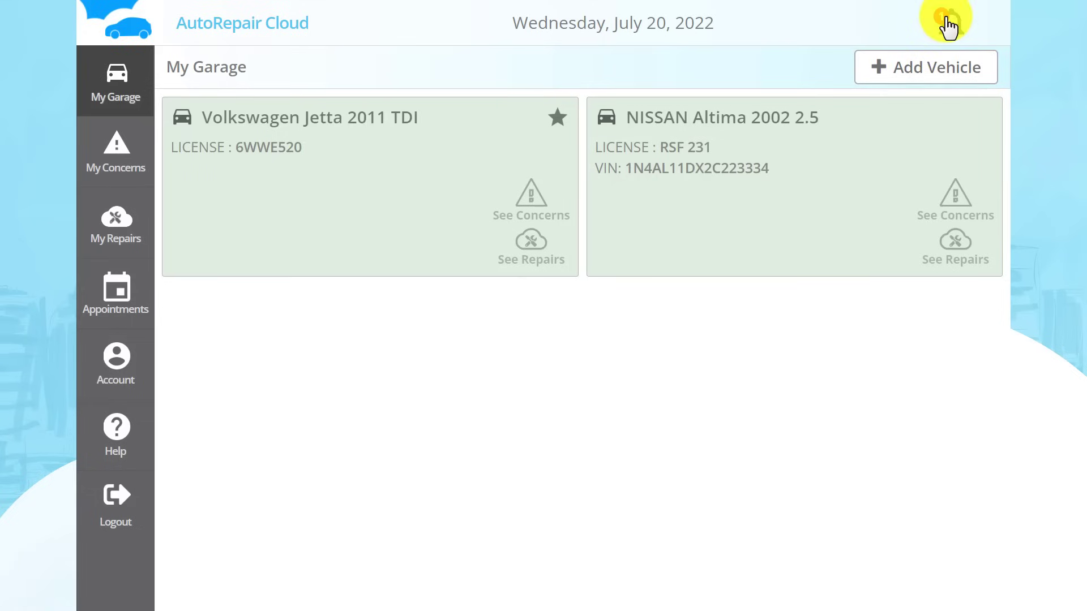
Check the owner's appointment notification and show the Volkswagen Jetta's appointments.
left_click(949, 21)
left_click(658, 111)
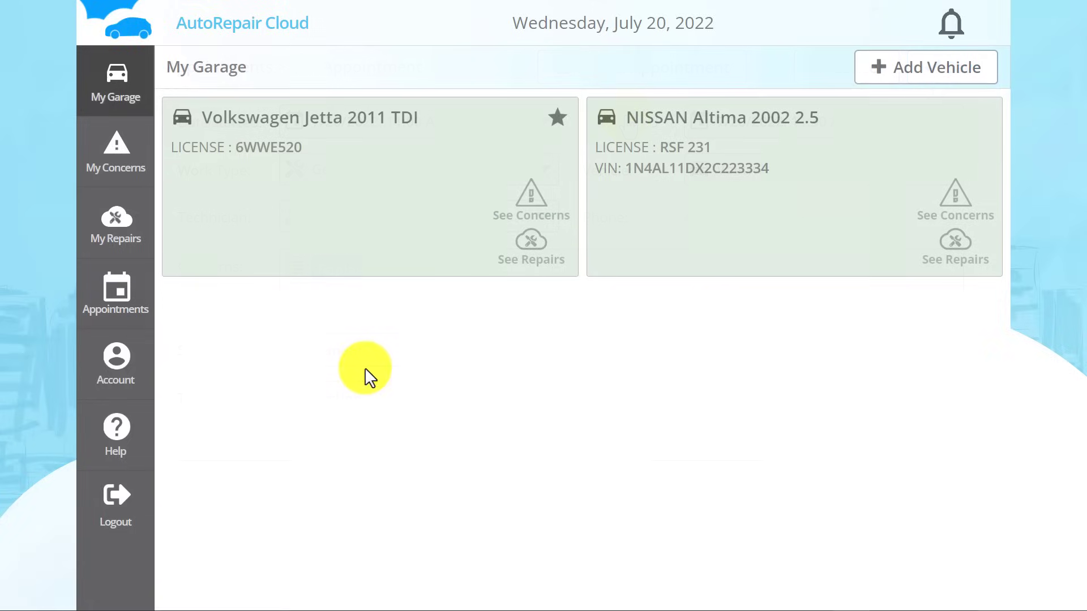
left_click(99, 315)
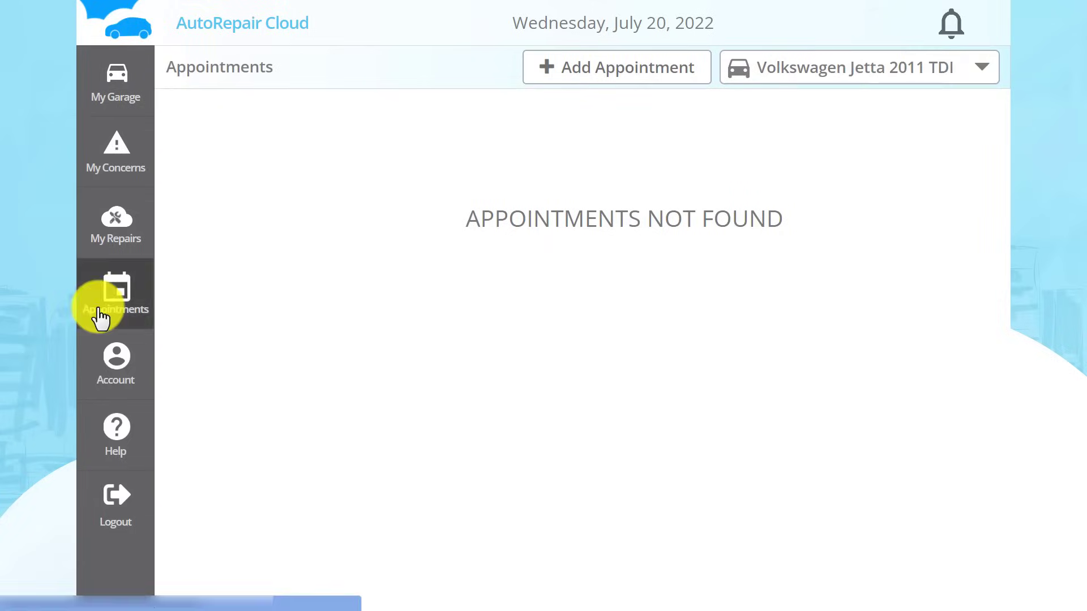
left_click(881, 70)
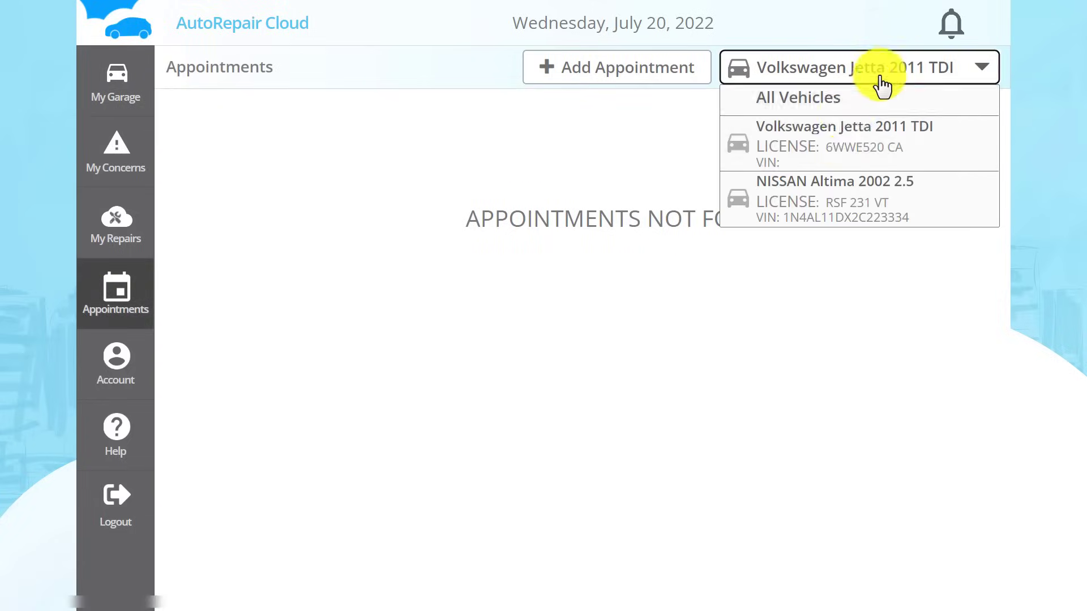
left_click(825, 136)
Request an AM Tucson appointment citing Maintenance every 40000 miles, then open it from shop notifications.
left_click(639, 84)
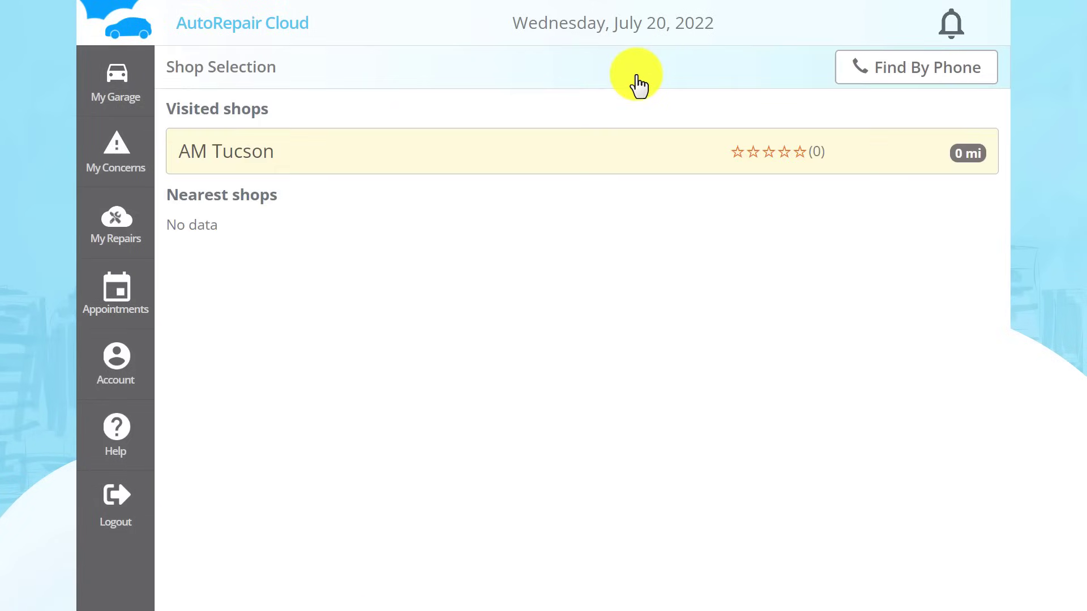
left_click(493, 151)
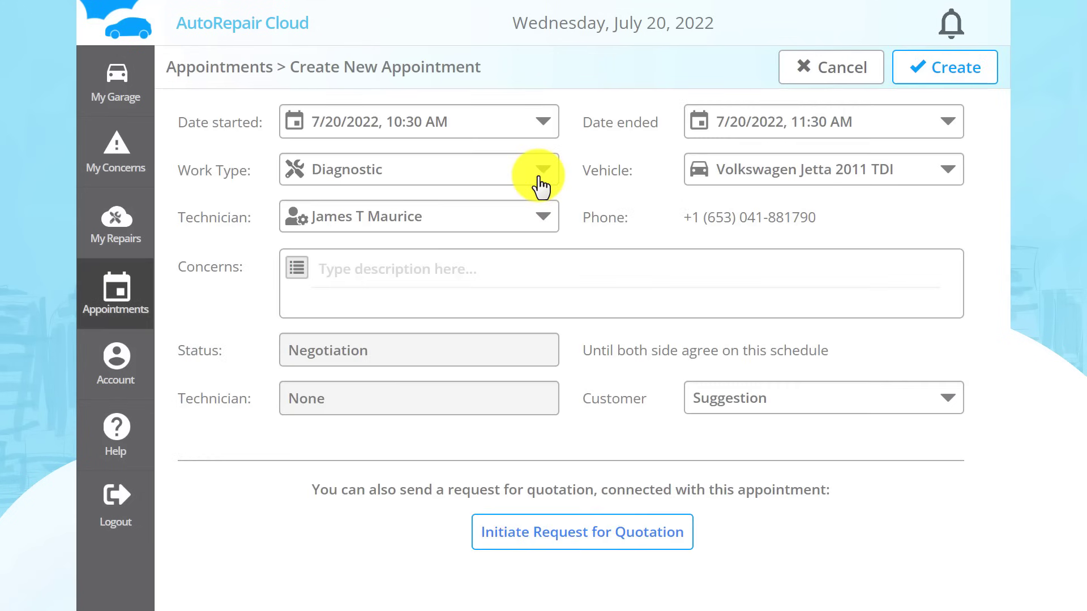
left_click(349, 270)
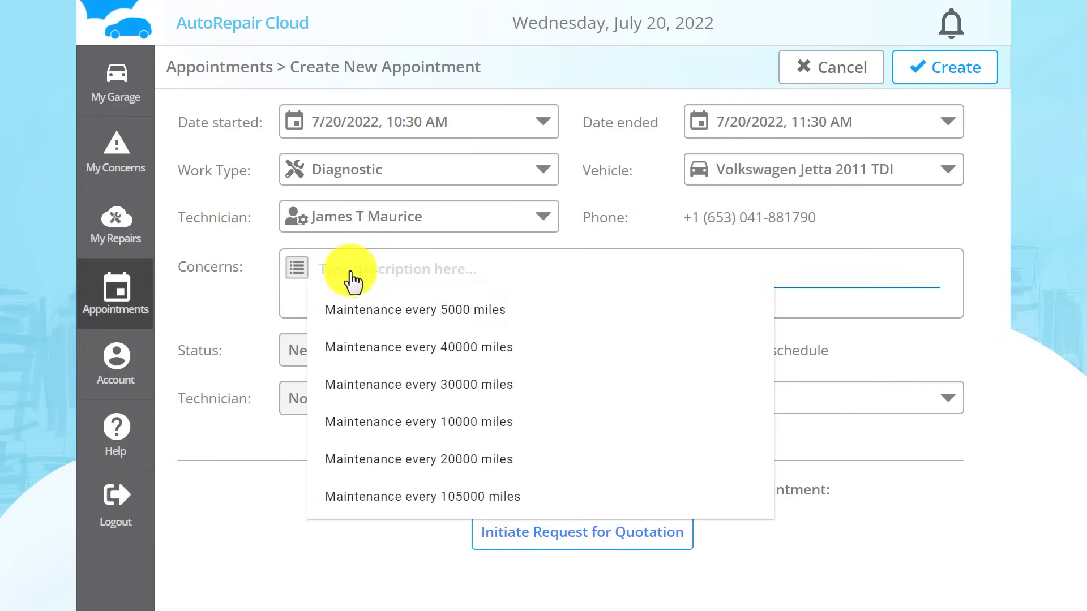
left_click(456, 347)
left_click(931, 71)
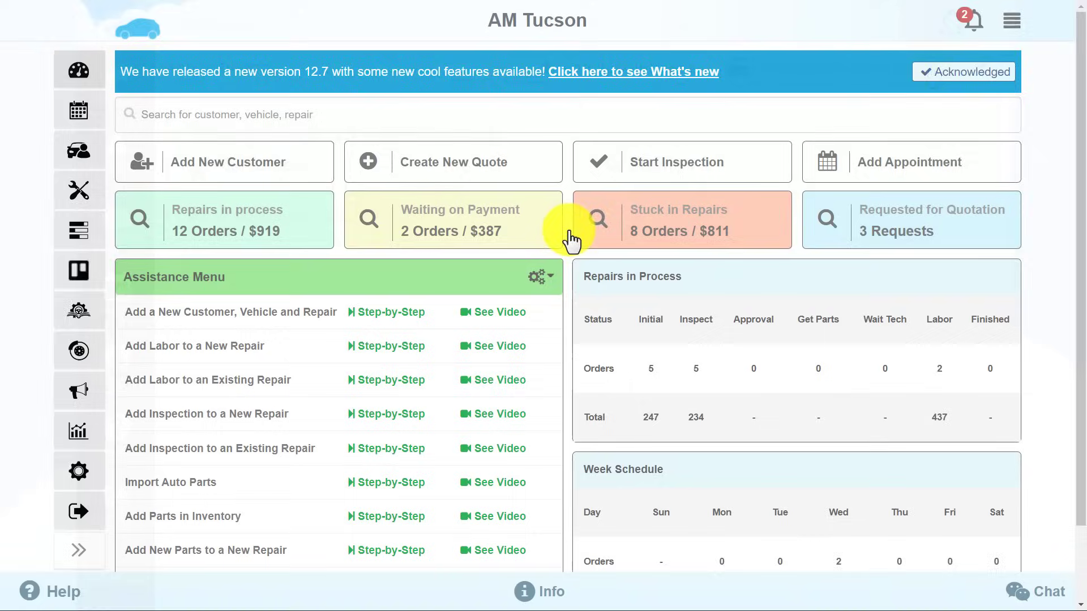
left_click(972, 23)
left_click(757, 98)
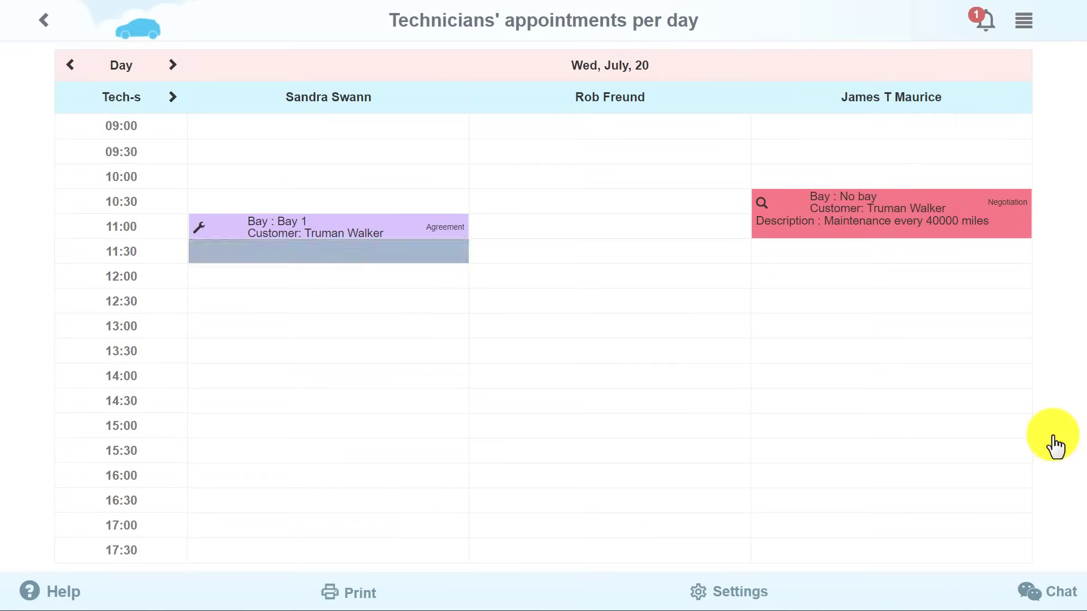
Browse the schedule for July 22, July 21 and the week, then pick July 21's 11:00 slot.
double_click(173, 64)
left_click(70, 65)
left_click(118, 74)
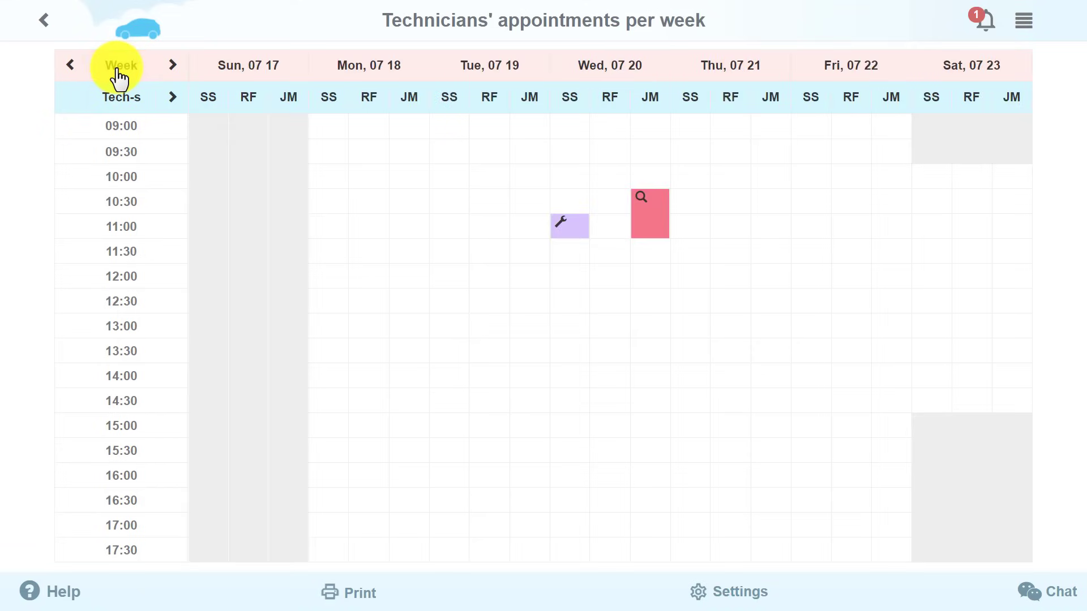
left_click(126, 75)
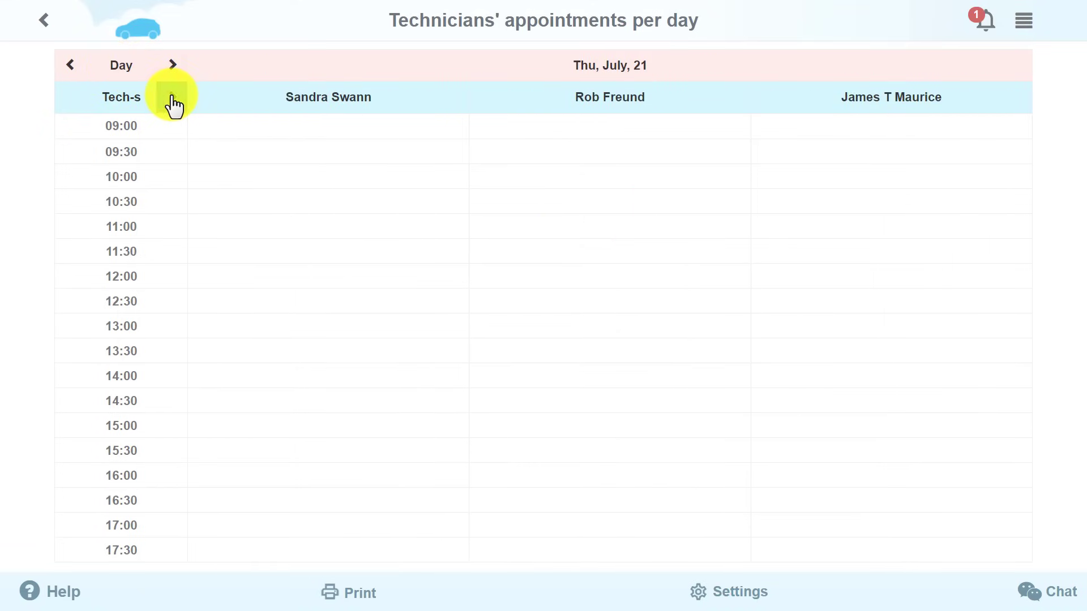
left_click(171, 101)
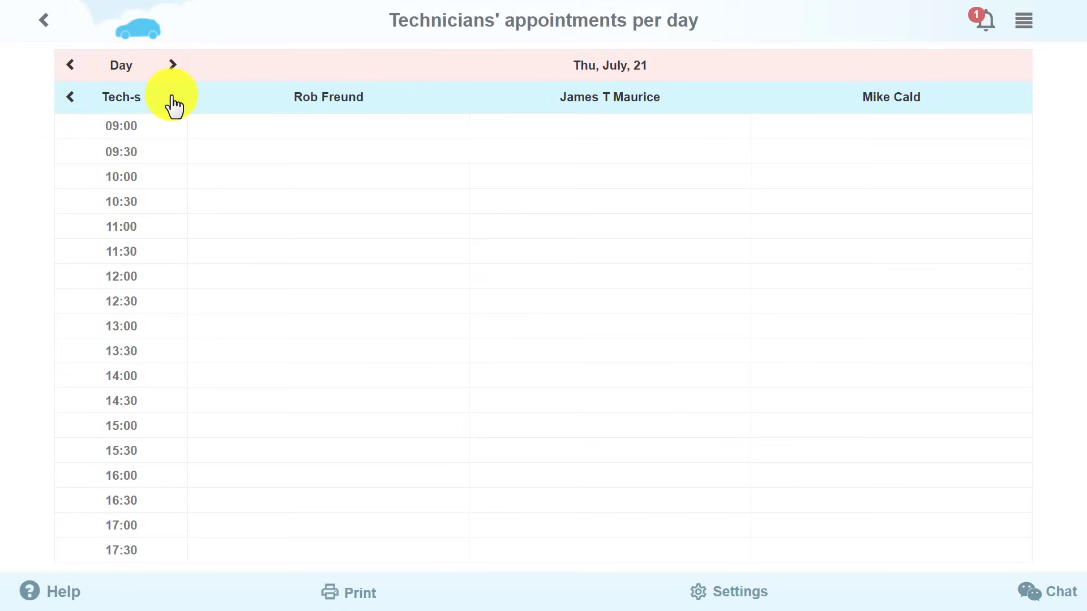
left_click(335, 226)
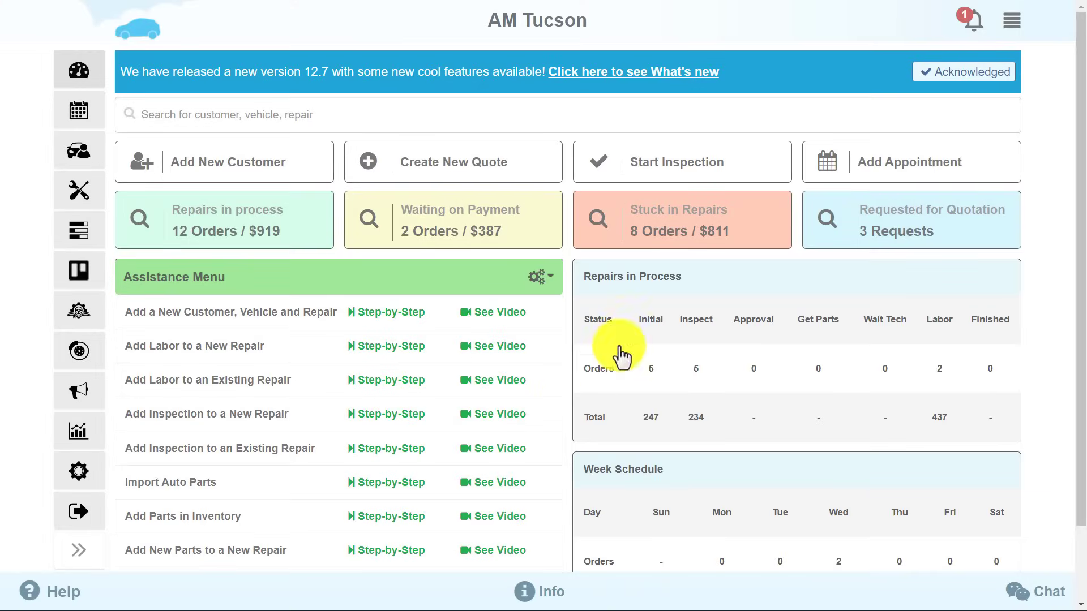
Go to Auto Parts and Inventory and open the Part Suppliers list.
left_click(1011, 23)
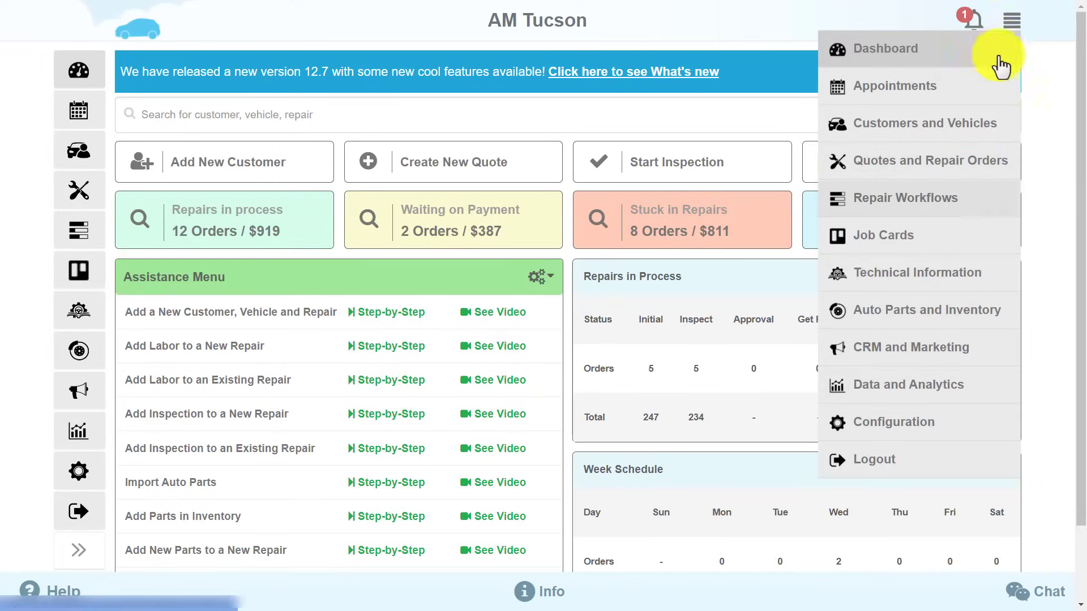
left_click(912, 310)
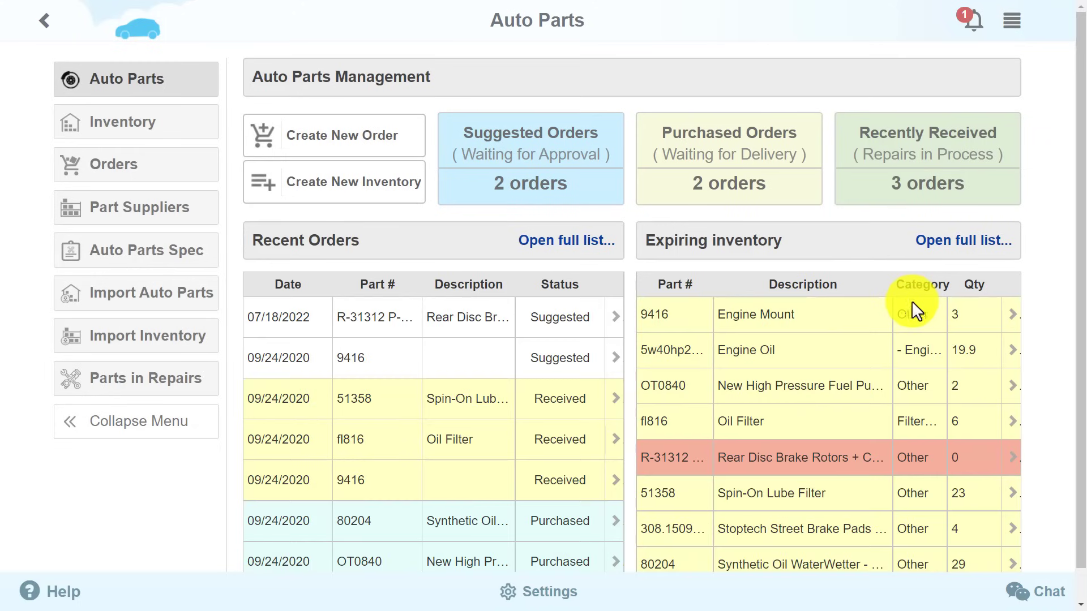
left_click(177, 214)
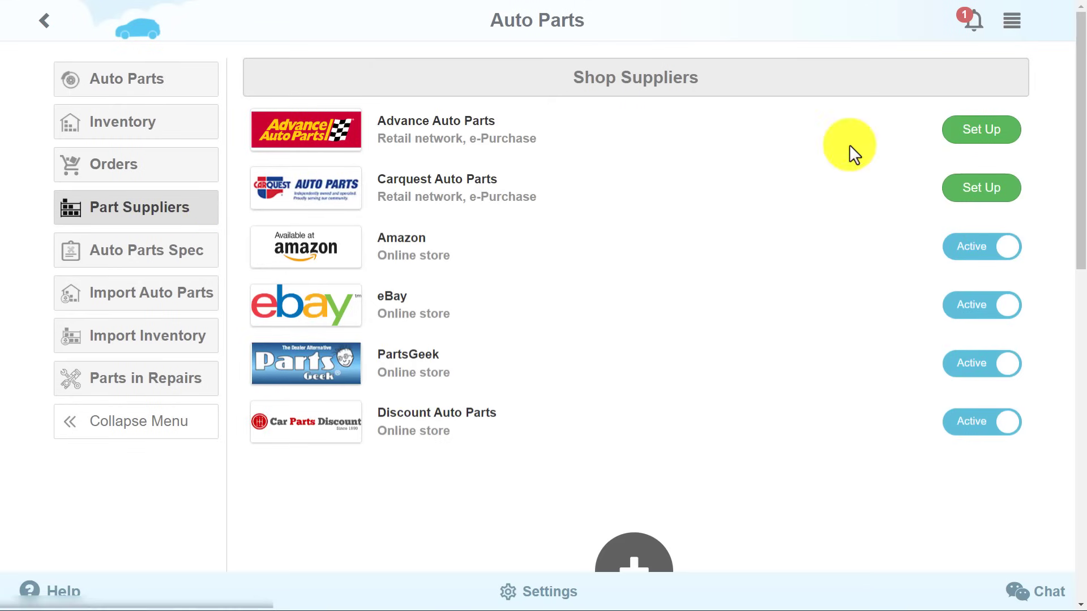
View the Advance Auto Parts setup form, then open the parts Inventory list.
left_click(995, 134)
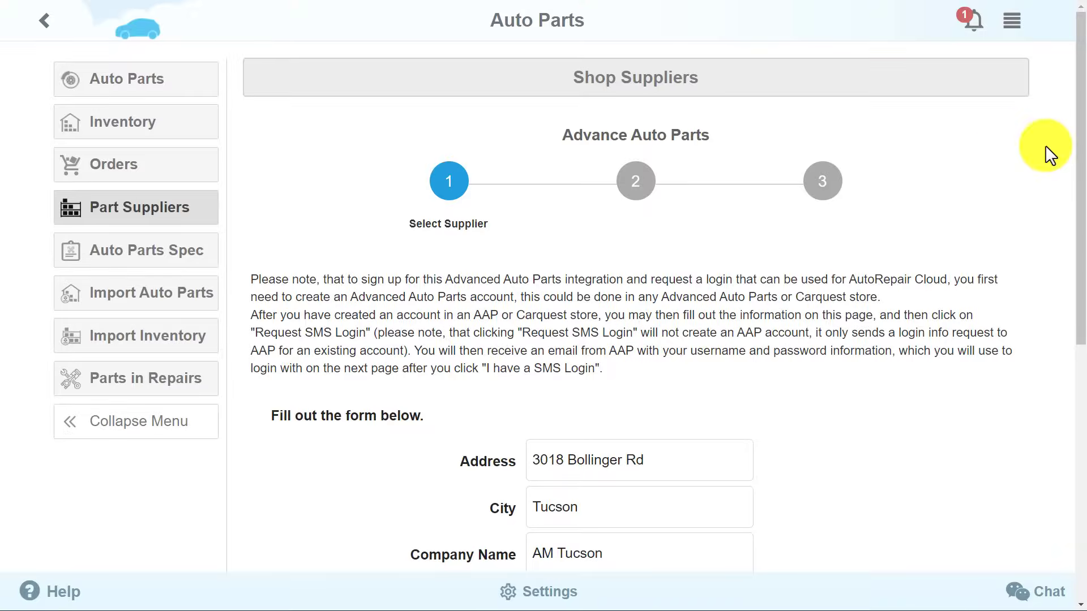
left_click(170, 121)
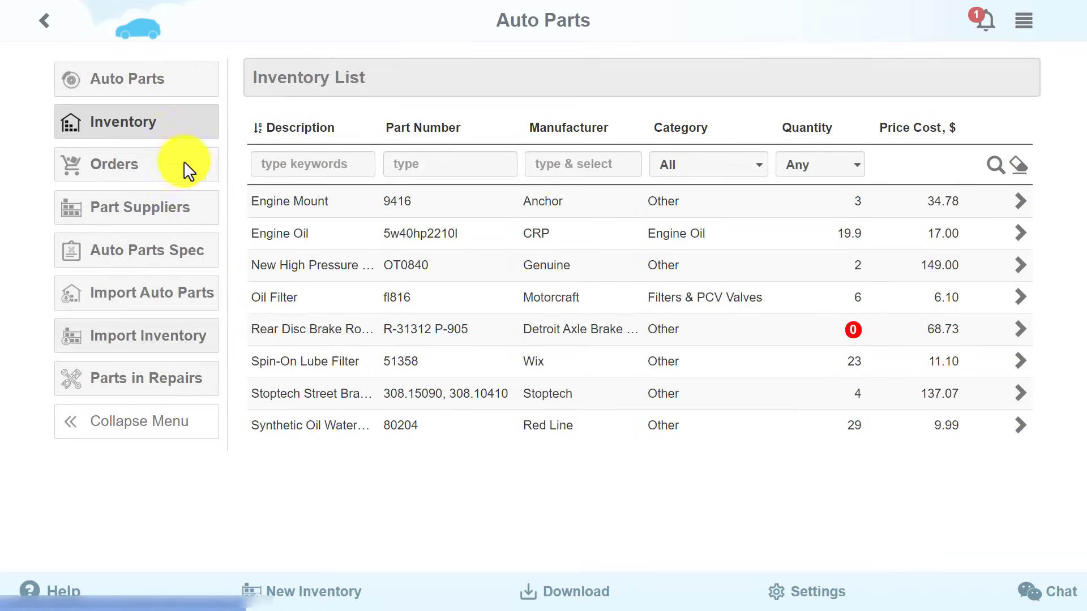
Add inventory part 564735, line C & W Industries, described 'Air Filter'.
left_click(278, 599)
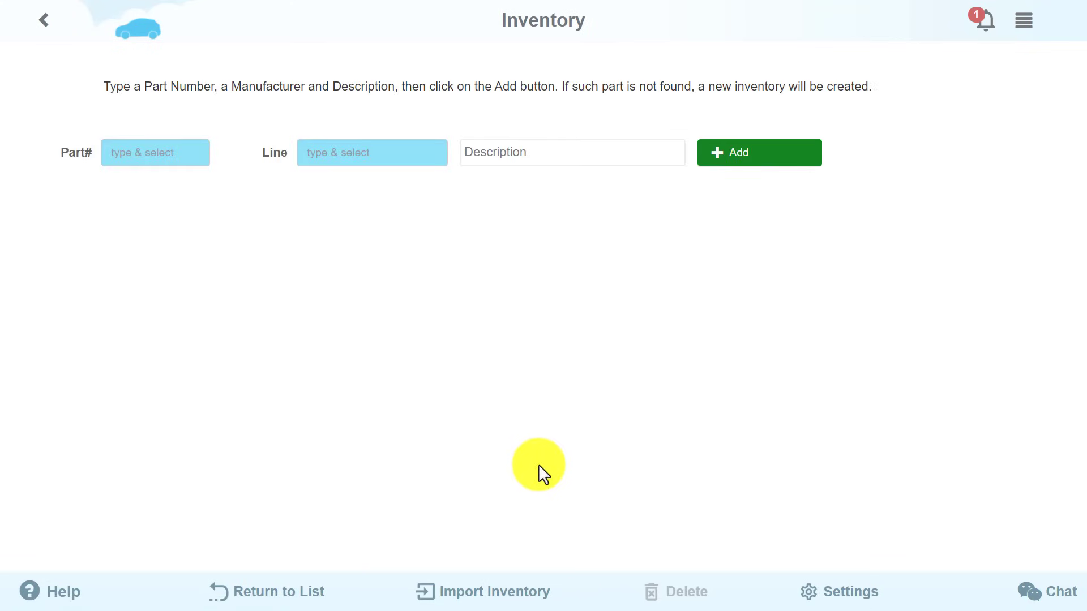
left_click(143, 154)
type("564735")
left_click(352, 156)
type("C")
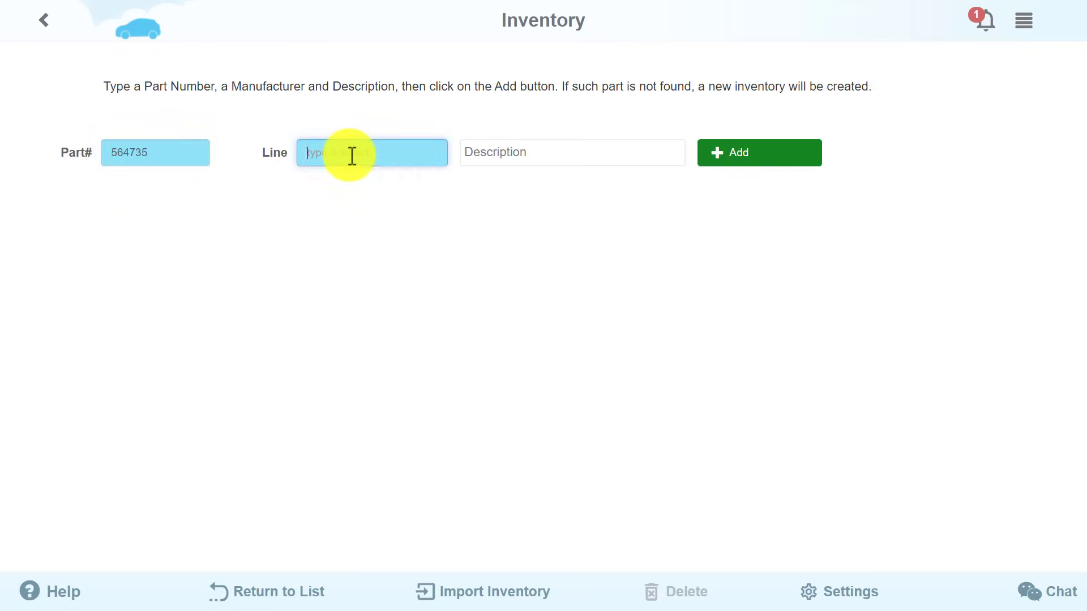
left_click(353, 202)
left_click(521, 150)
type("Air Filter")
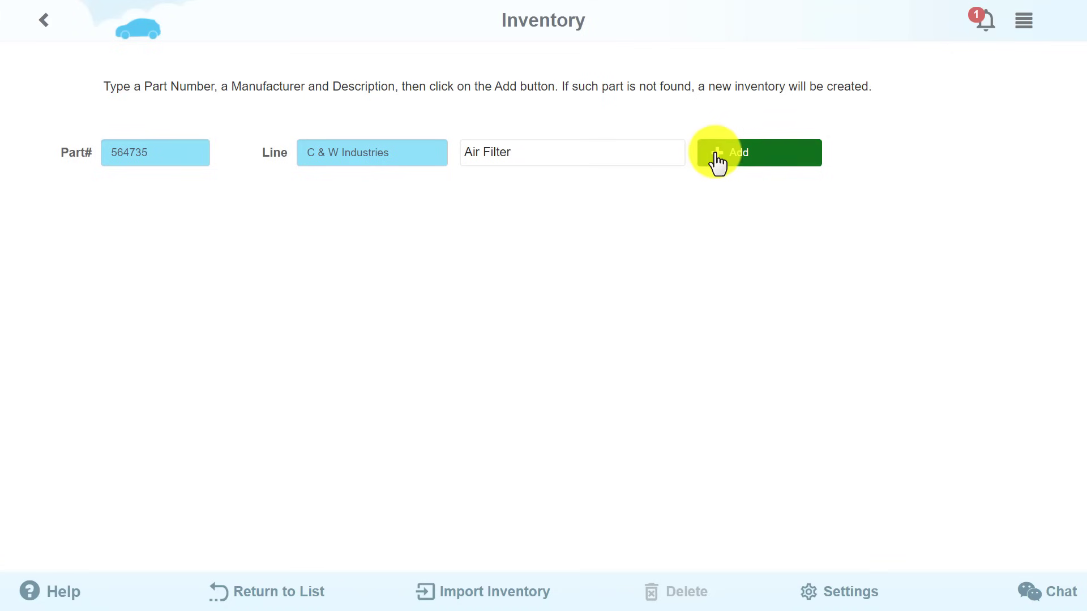
left_click(717, 162)
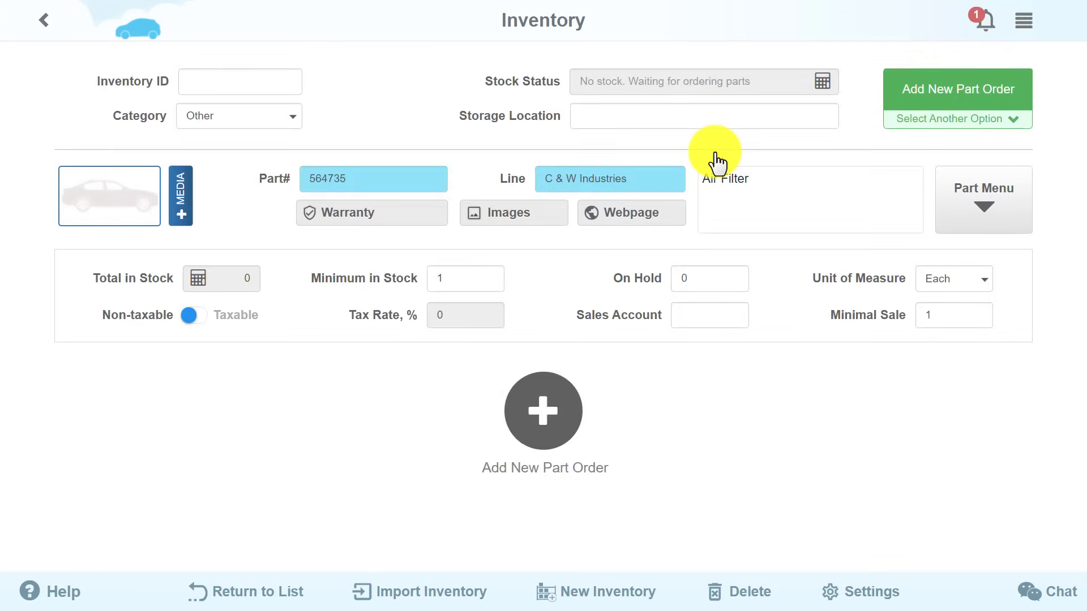
left_click(1014, 131)
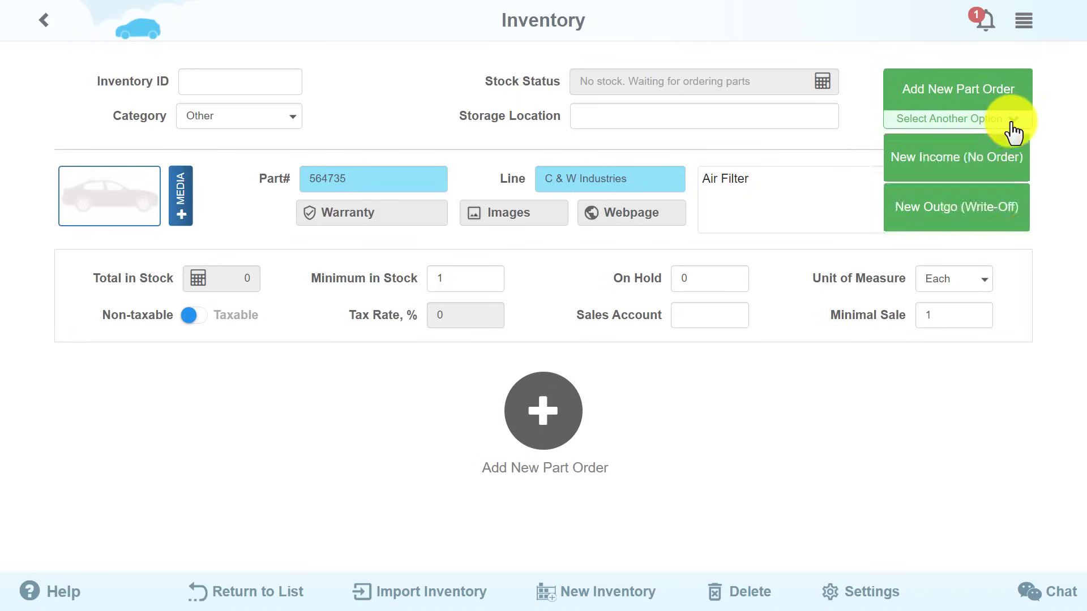
Record 1 Air Filter received at $1.00 without a purchase order, then return to the list.
left_click(1014, 160)
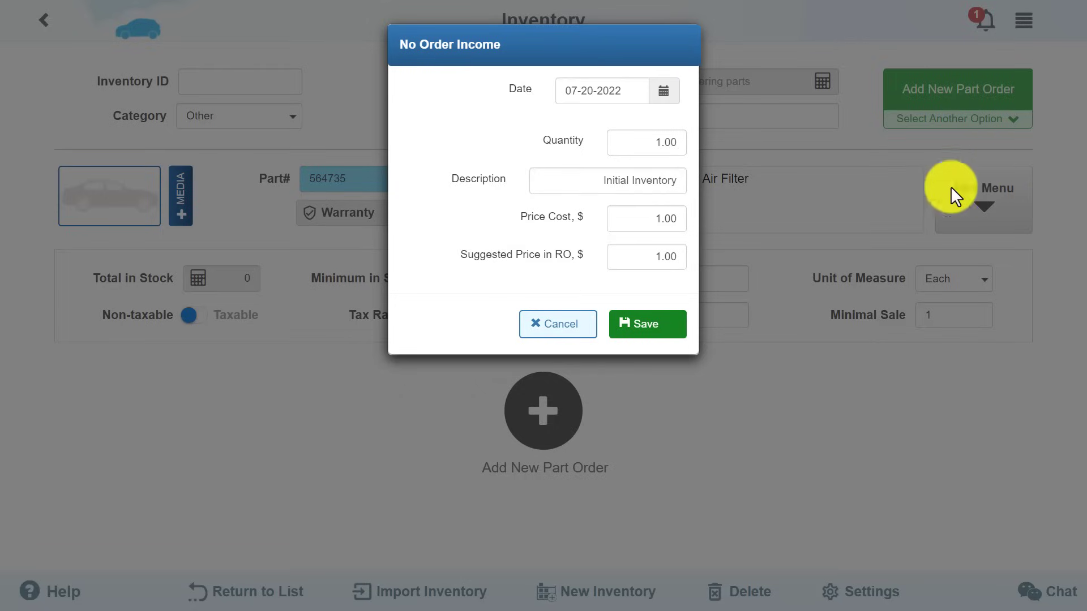
left_click(670, 337)
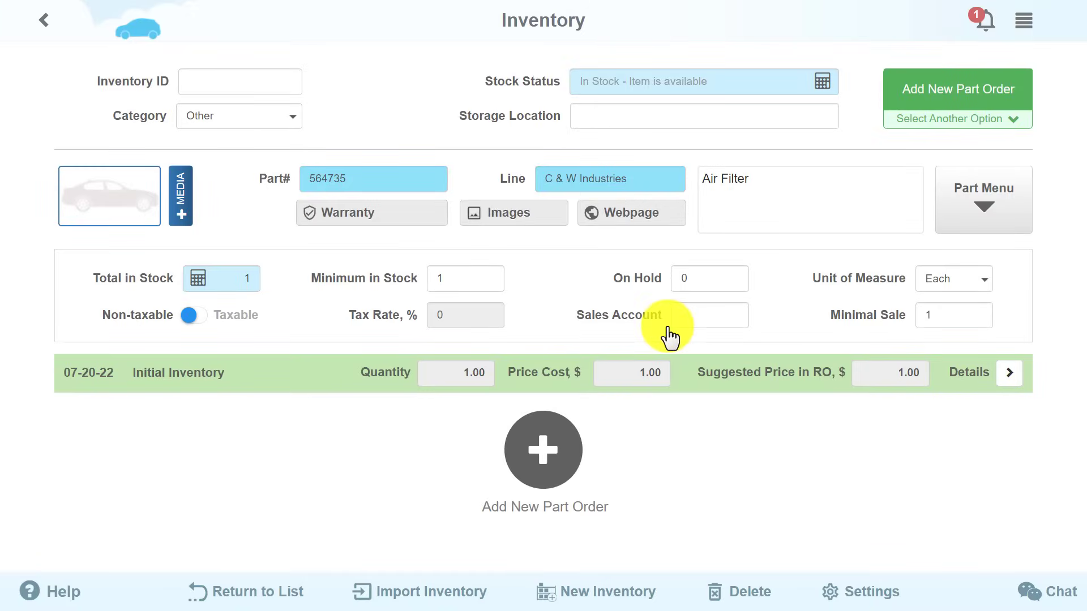
left_click(211, 600)
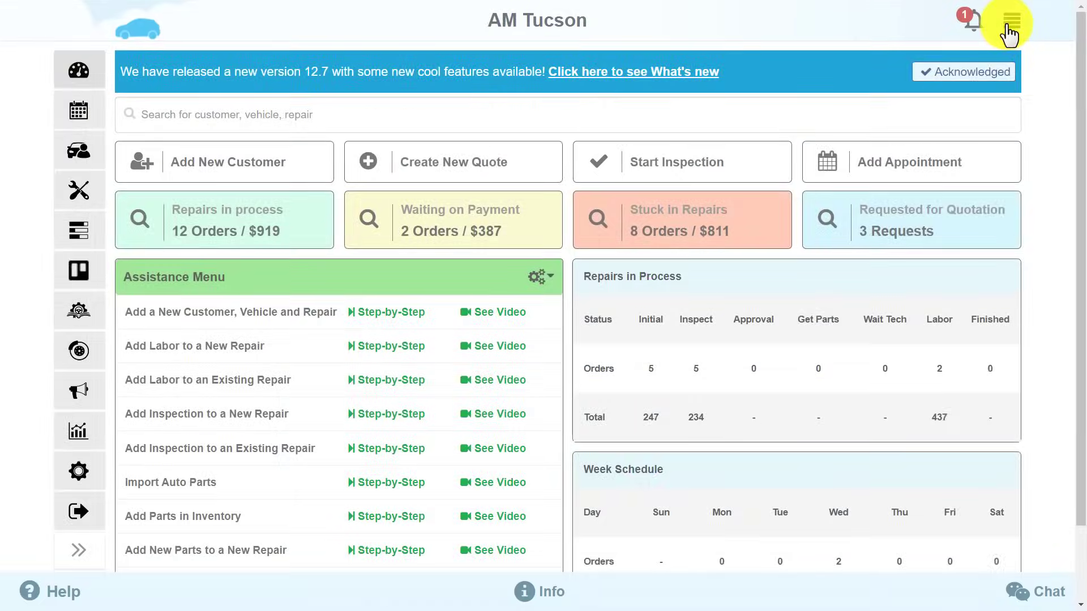
Open Data and Analytics > Accounting, look at the Sage integration, and return to the systems list.
left_click(1006, 25)
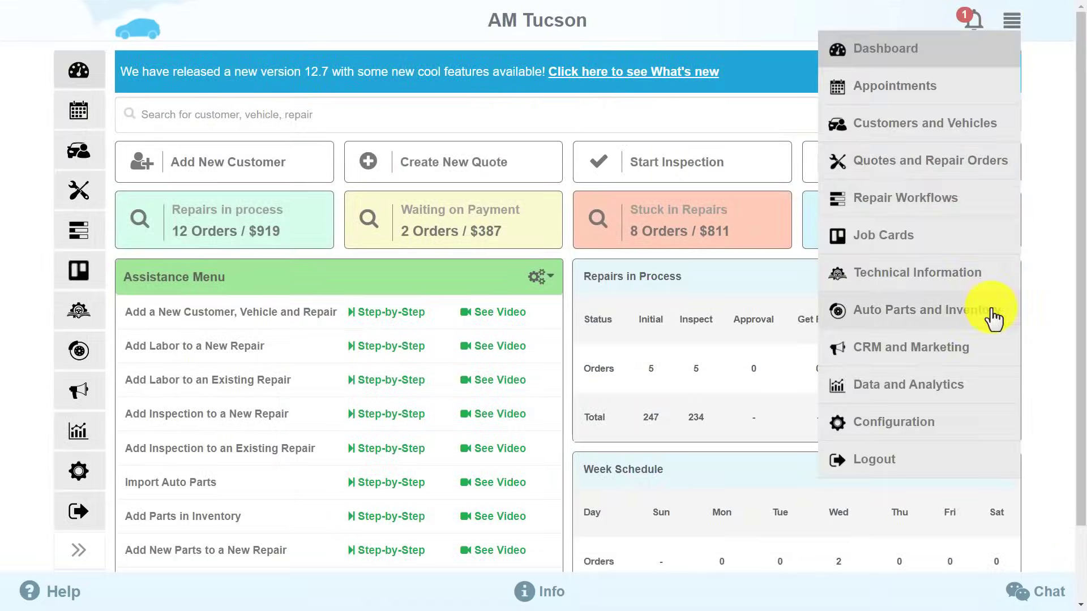
left_click(990, 390)
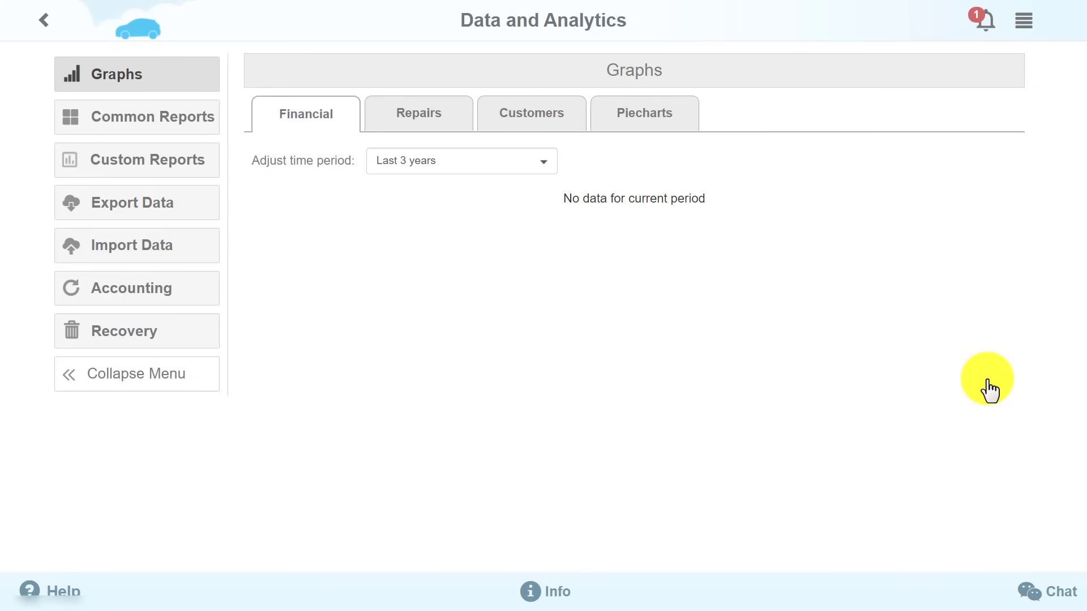
left_click(162, 288)
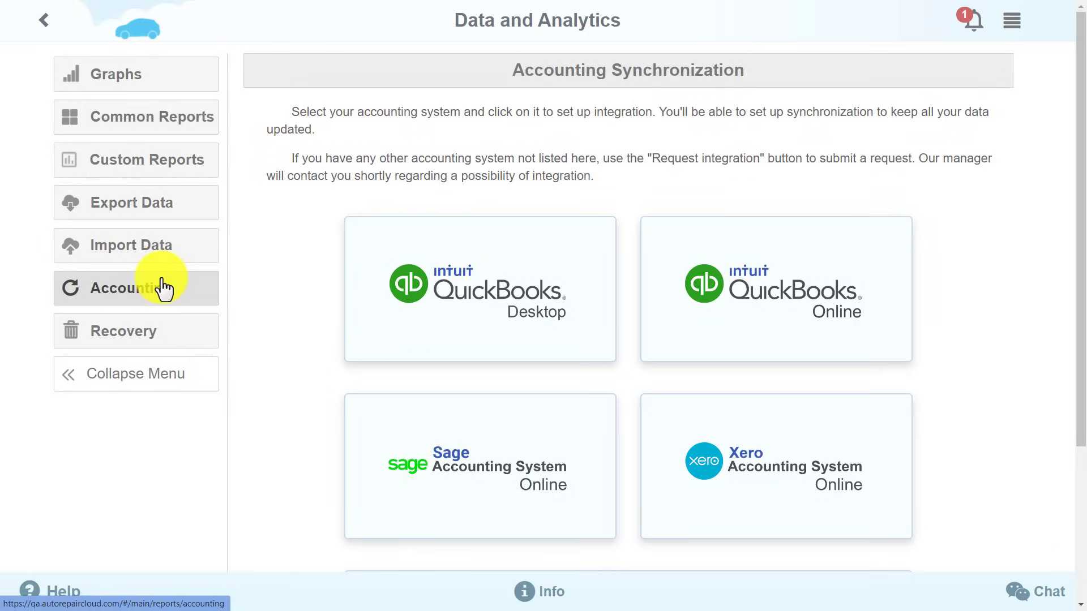
left_click(522, 466)
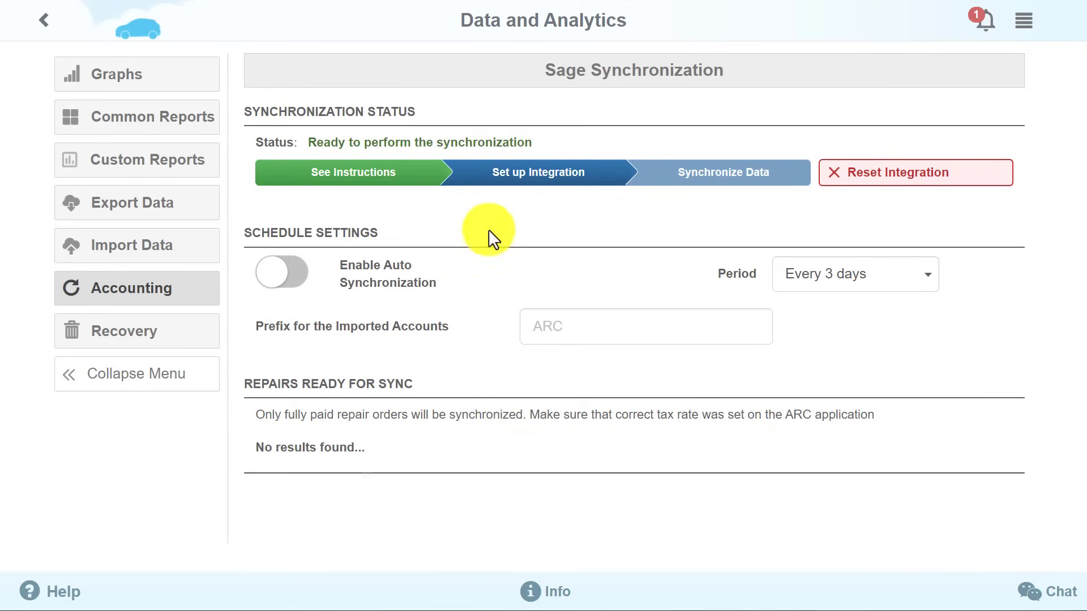
left_click(831, 175)
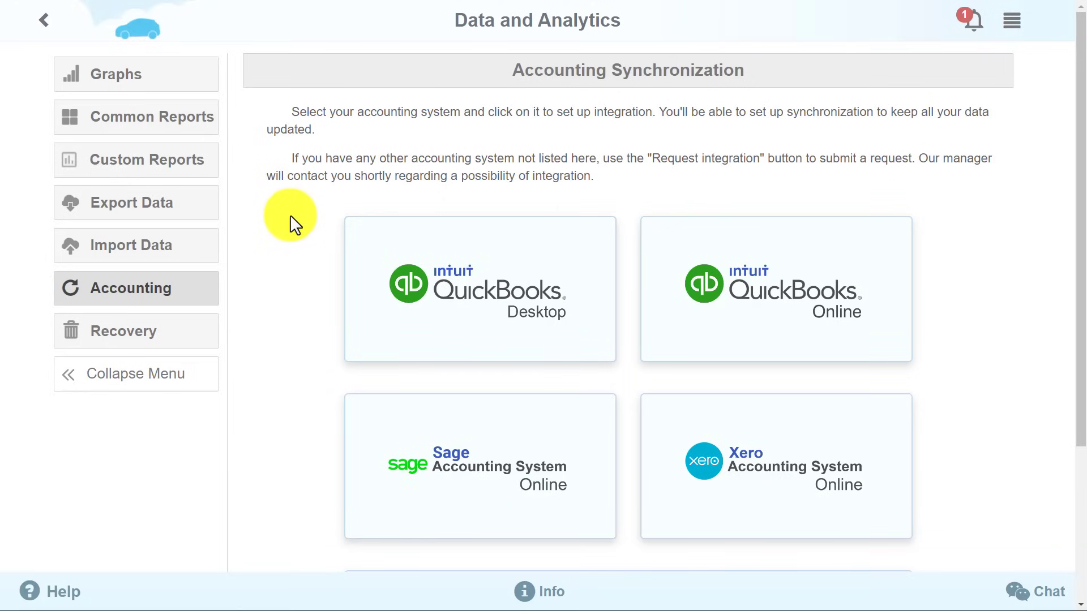
Show the Financial common report for last month.
left_click(193, 126)
left_click(362, 116)
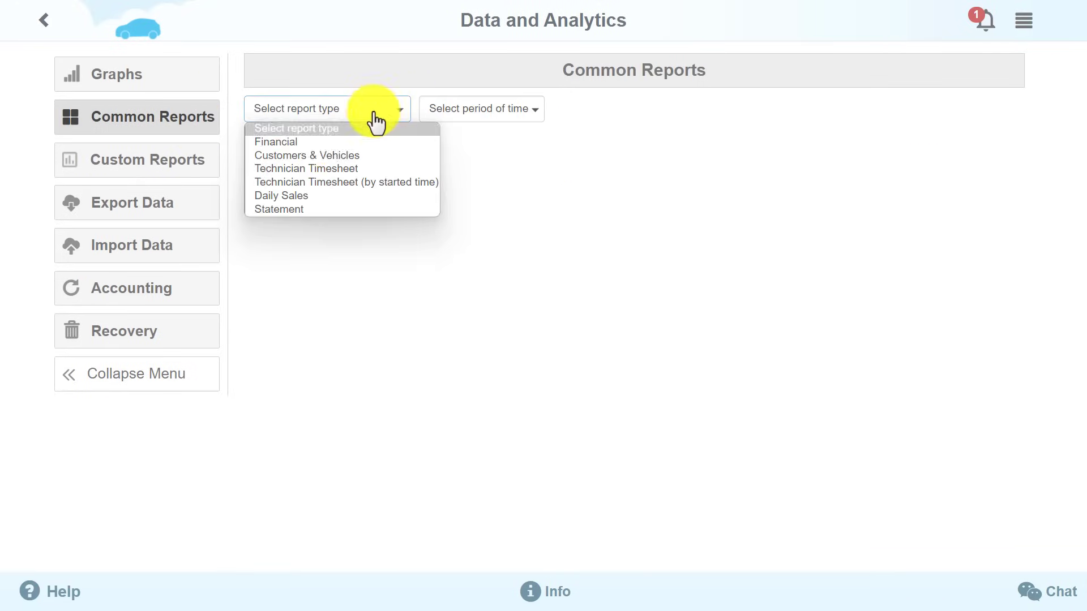
left_click(362, 141)
left_click(578, 110)
left_click(567, 218)
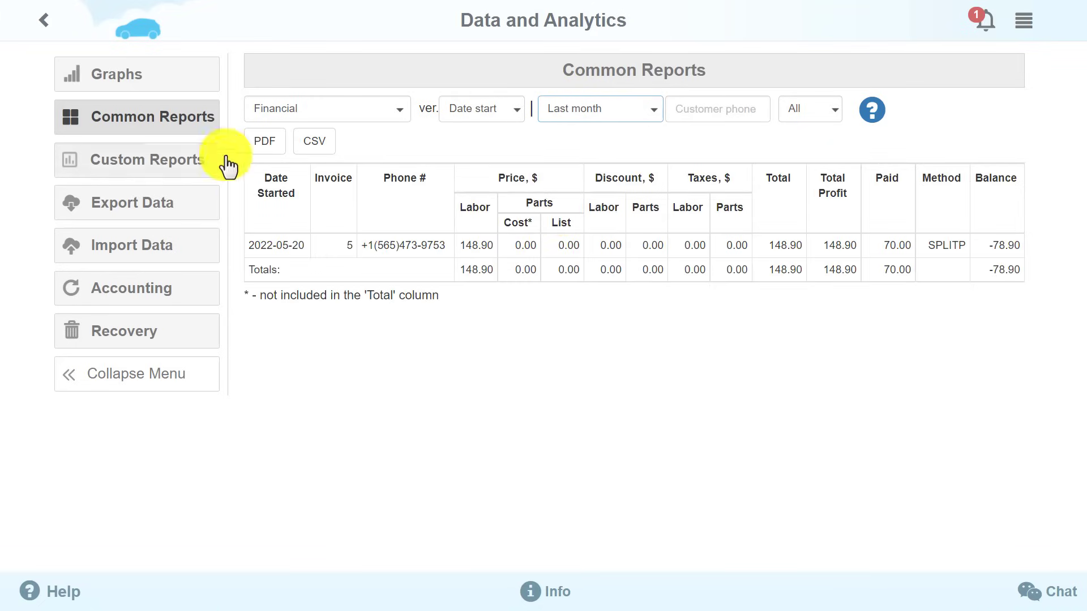
Save a custom 'Test Report' with Company Name, Phone, VIN Code, All Included Items, Included Labors columns.
left_click(187, 159)
left_click(957, 110)
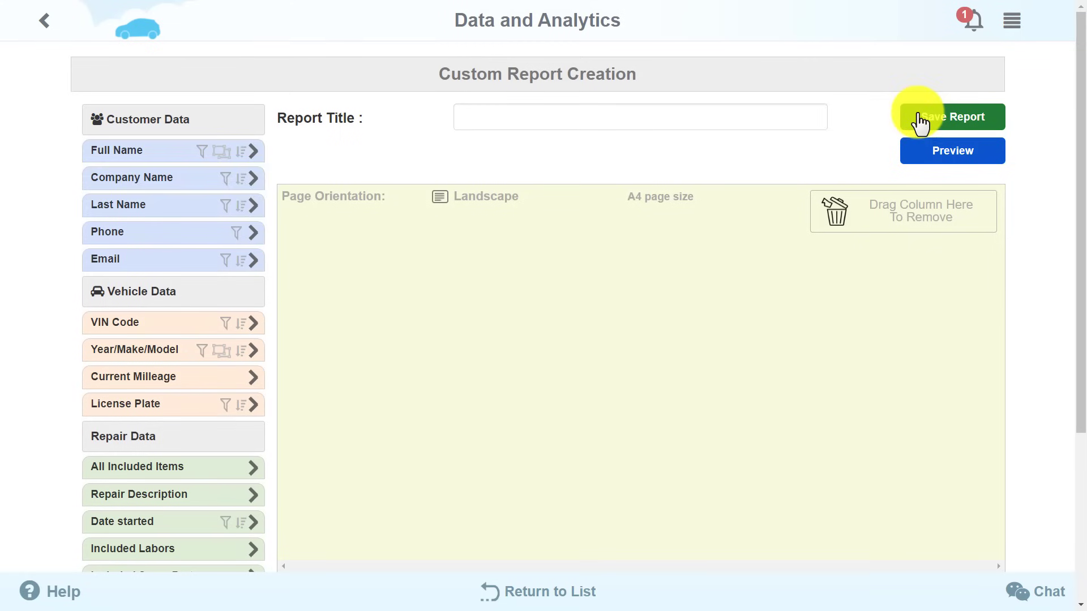
left_click(253, 175)
left_click(254, 204)
left_click(253, 267)
left_click(254, 386)
left_click(253, 440)
left_click(623, 116)
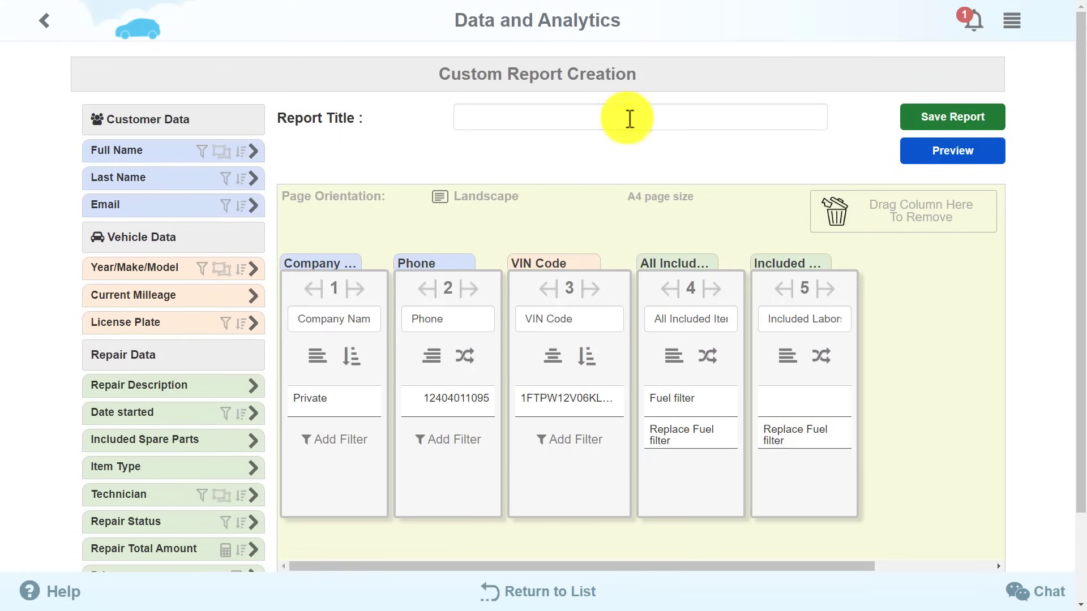
type("Test Report")
left_click(970, 125)
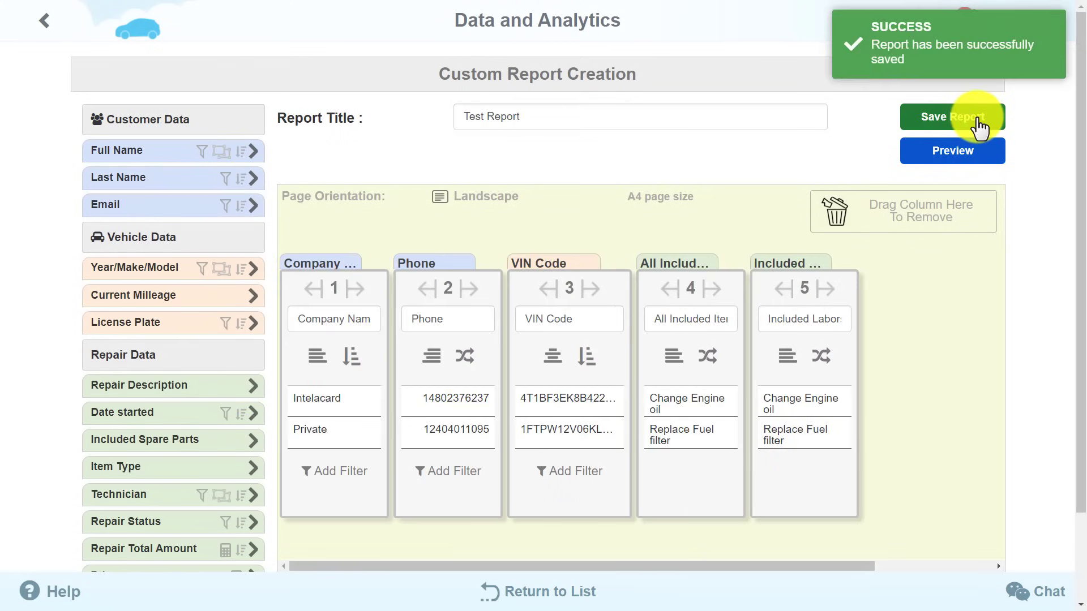
View the saved Test Report's results for last month.
left_click(43, 21)
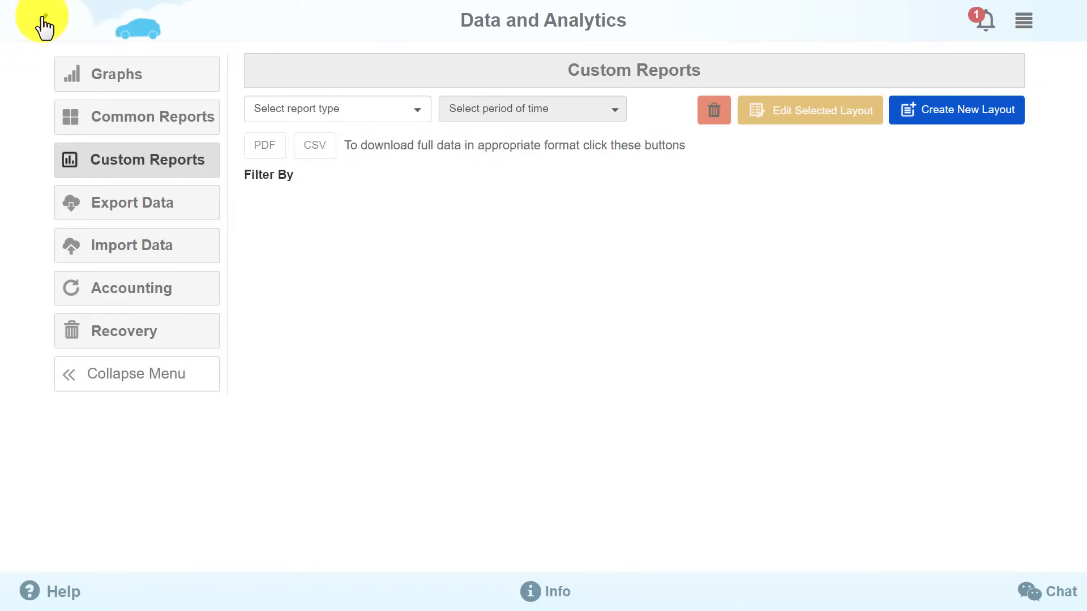
left_click(413, 113)
left_click(356, 140)
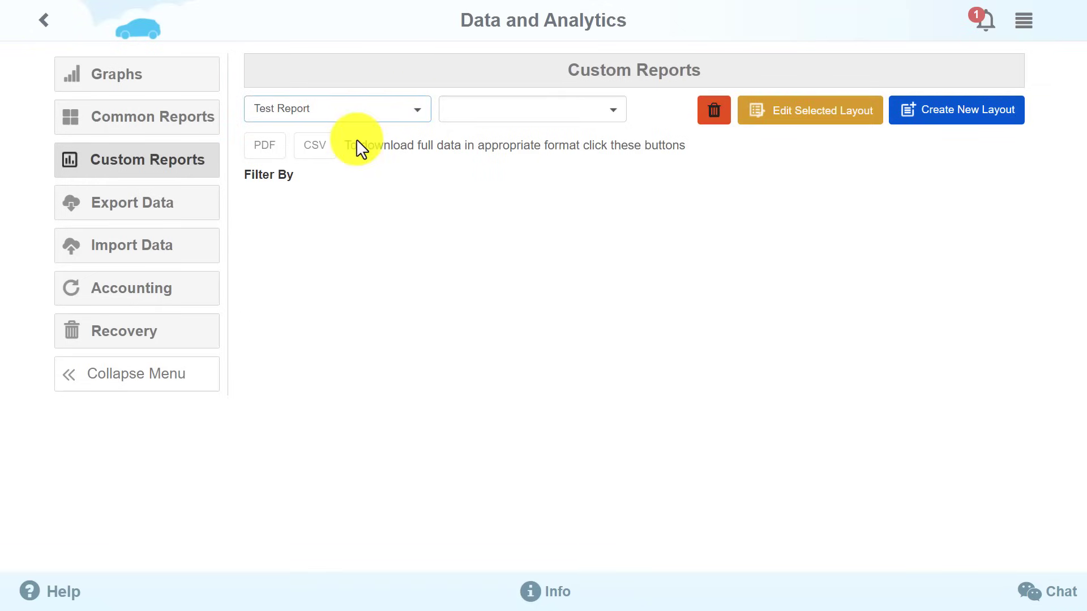
left_click(612, 111)
left_click(508, 209)
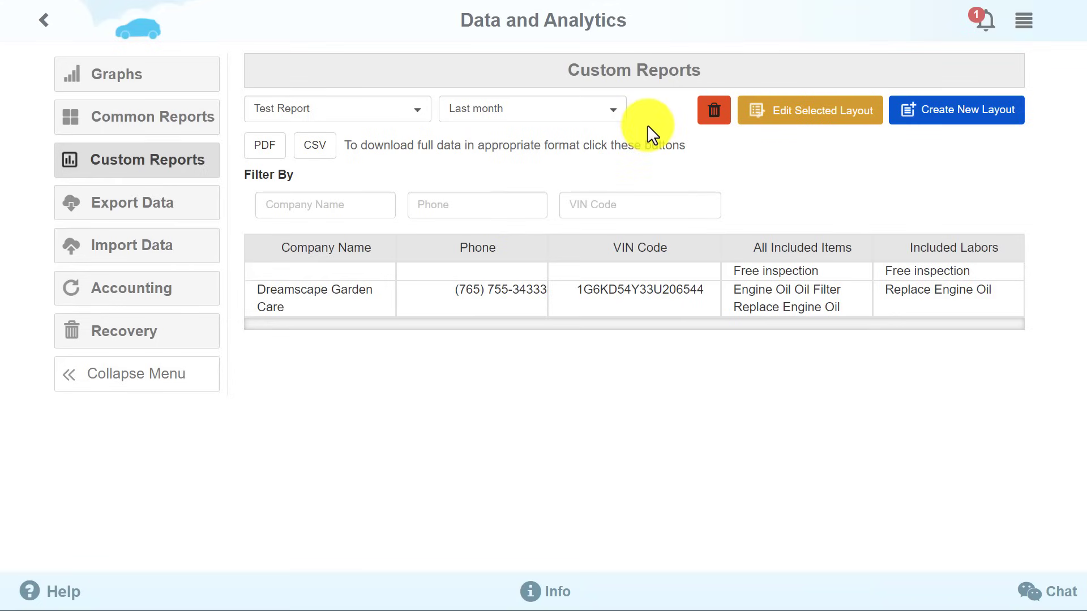
left_click(176, 256)
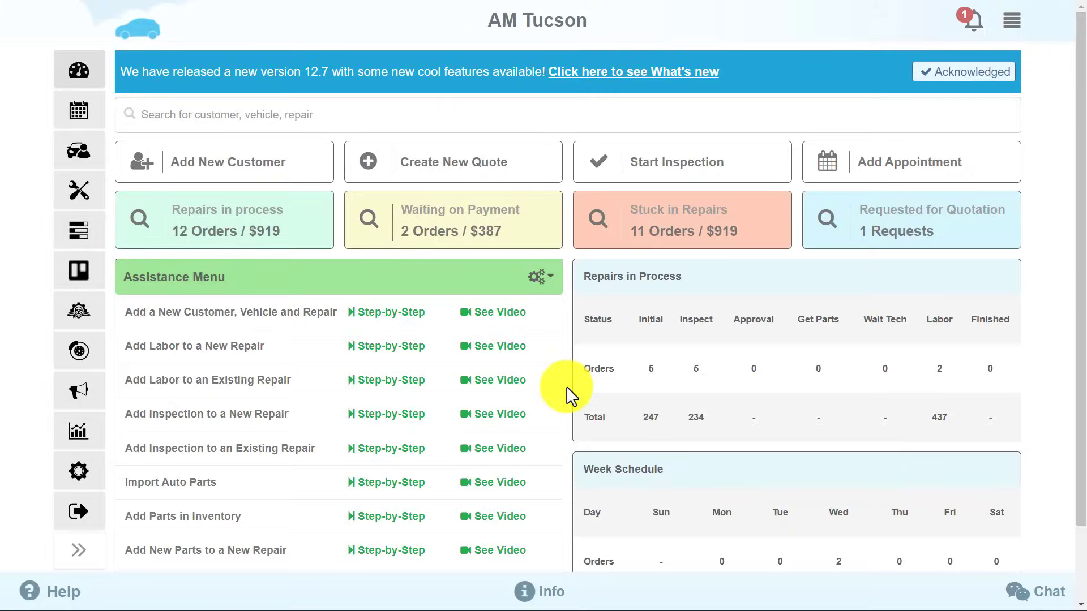
Open Configuration to review the company profile and the list of shop users.
left_click(72, 477)
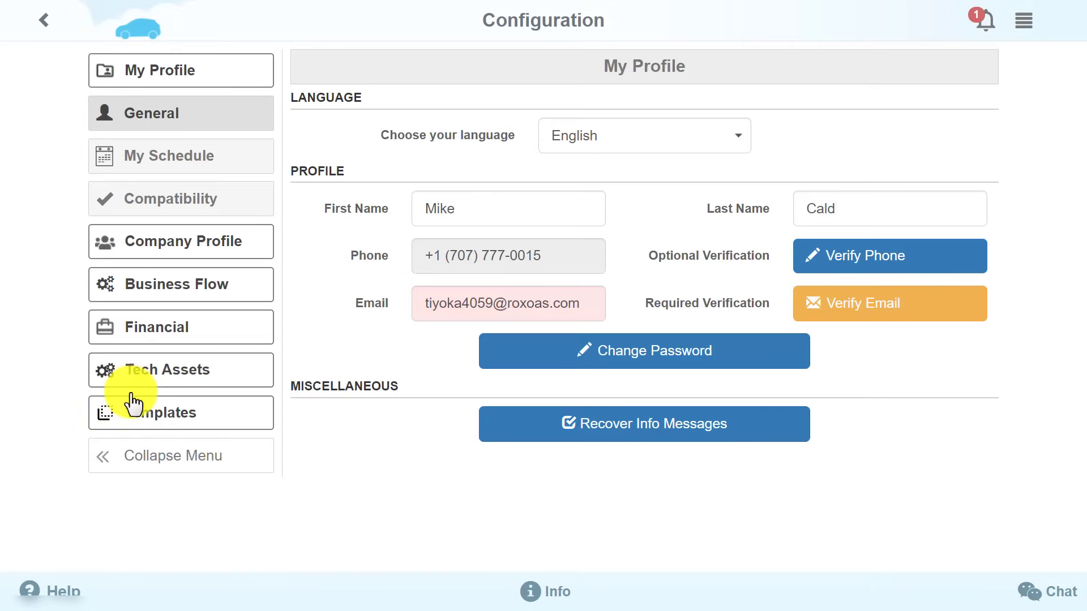
left_click(215, 254)
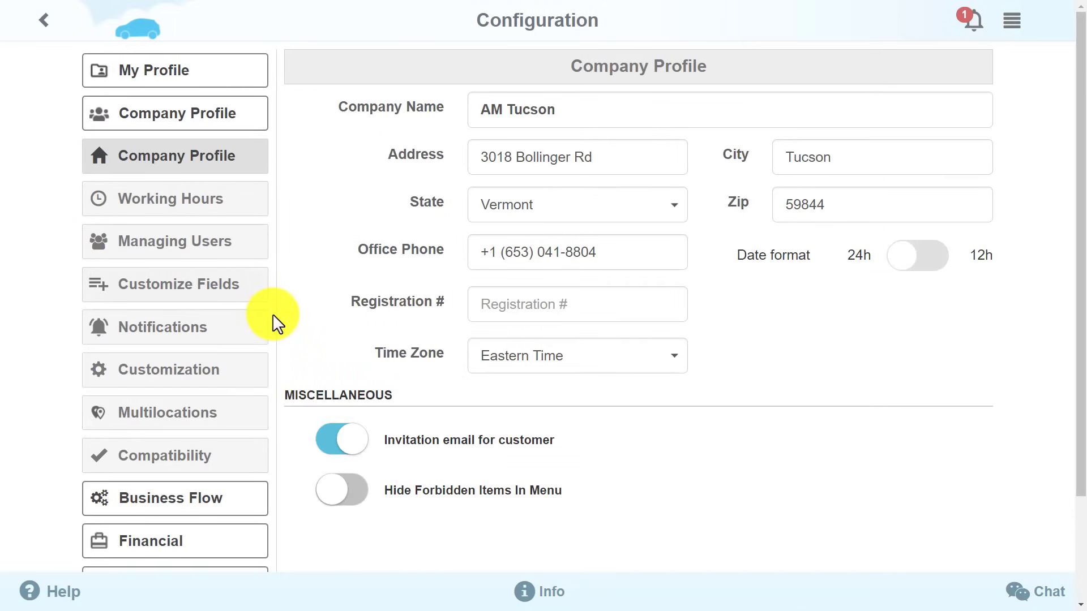
left_click(237, 248)
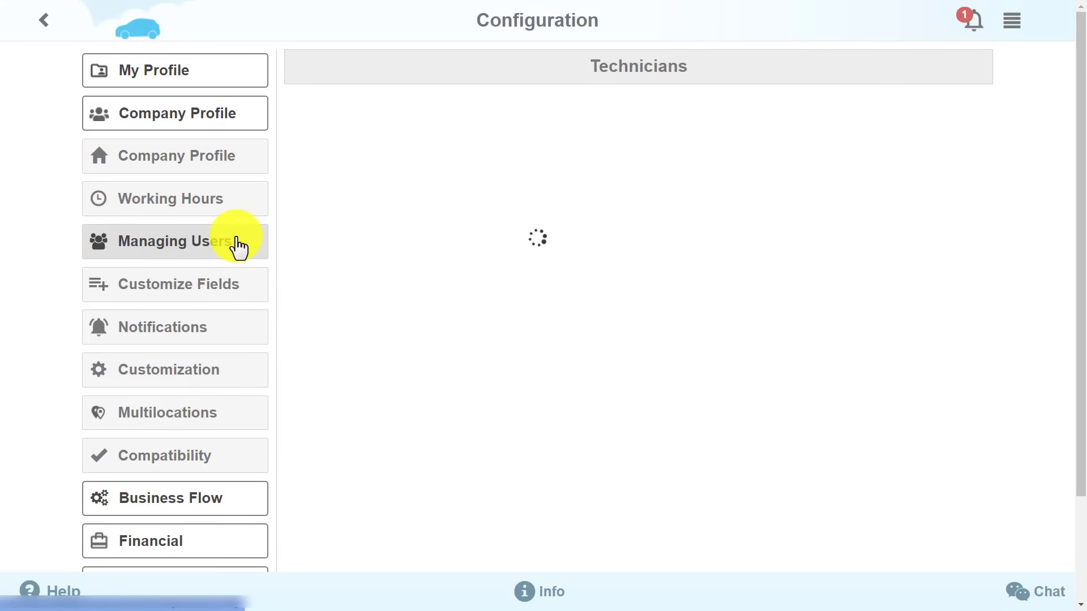
Check a technician's details and permissions, then the login and invoice image customization page.
left_click(891, 219)
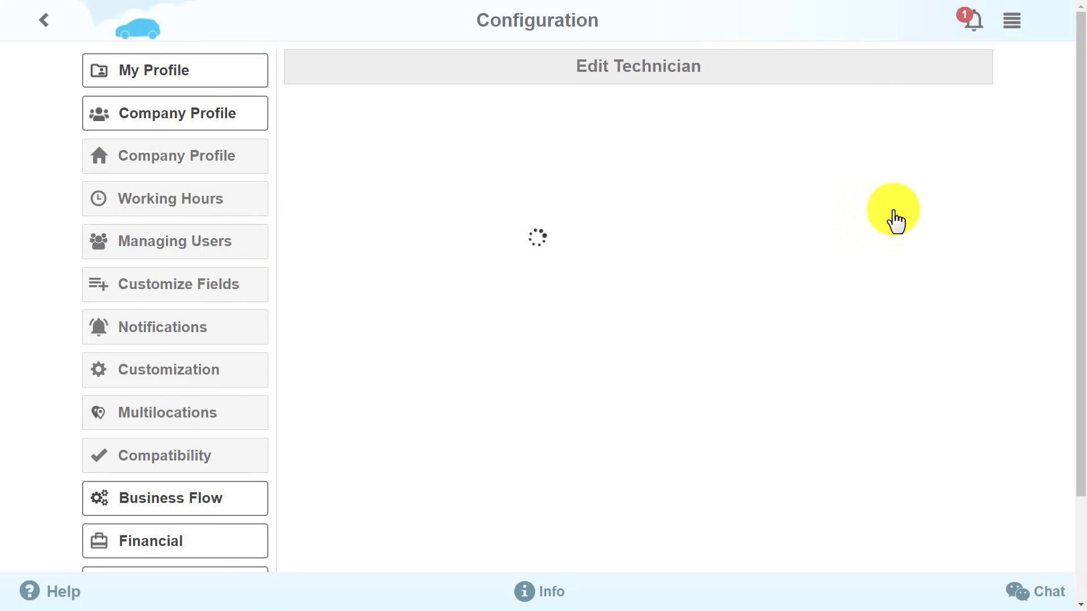
left_click_drag(1079, 206, 1083, 192)
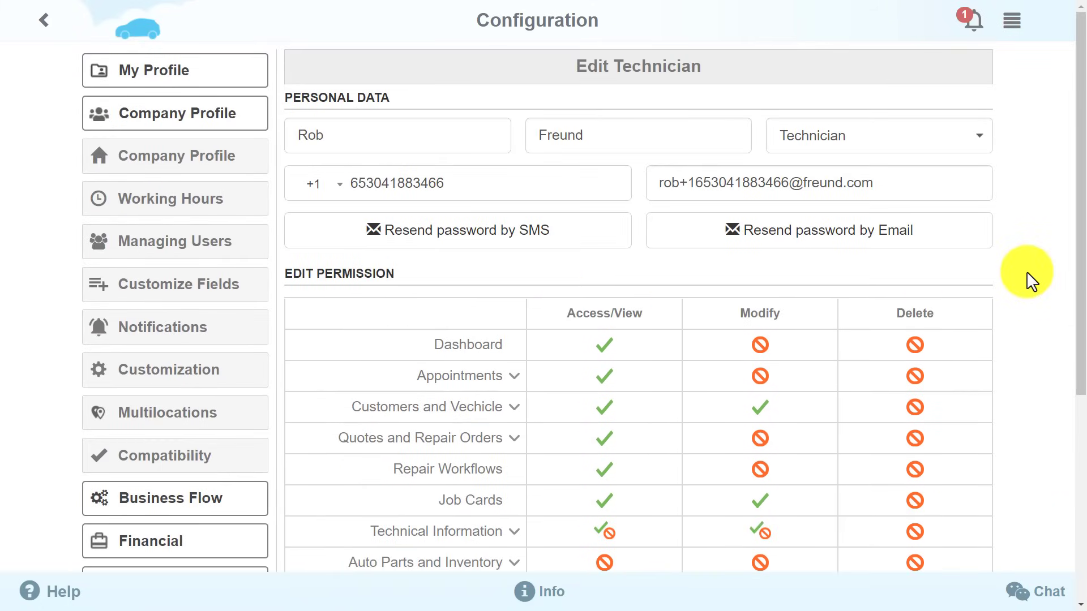
left_click(210, 375)
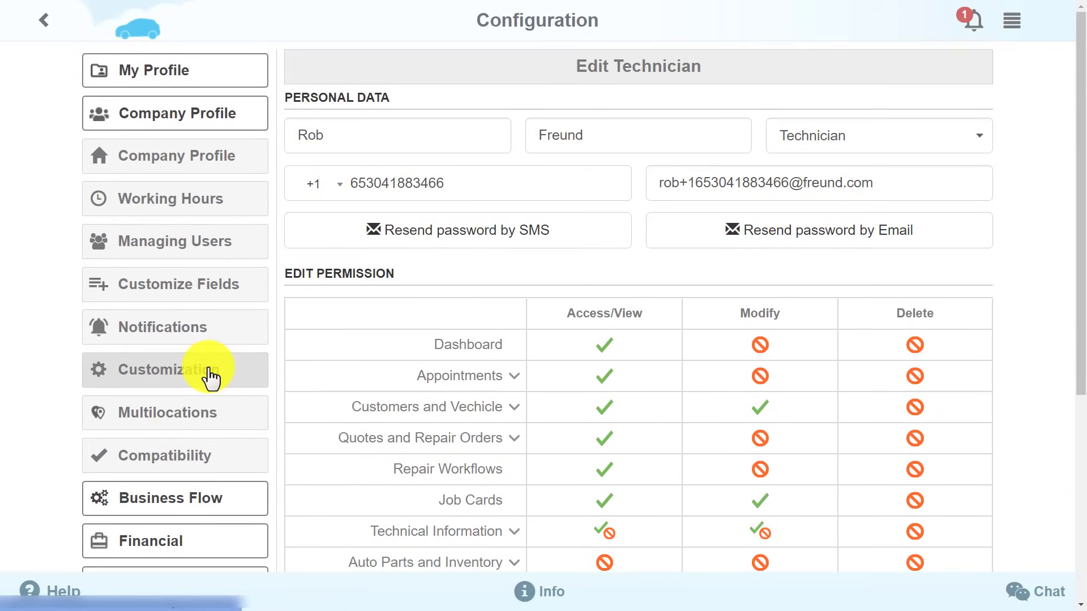
left_click_drag(1077, 390, 1084, 368)
Under Business Flow > Invoice Printing, select the sixth invoice template design.
left_click(173, 513)
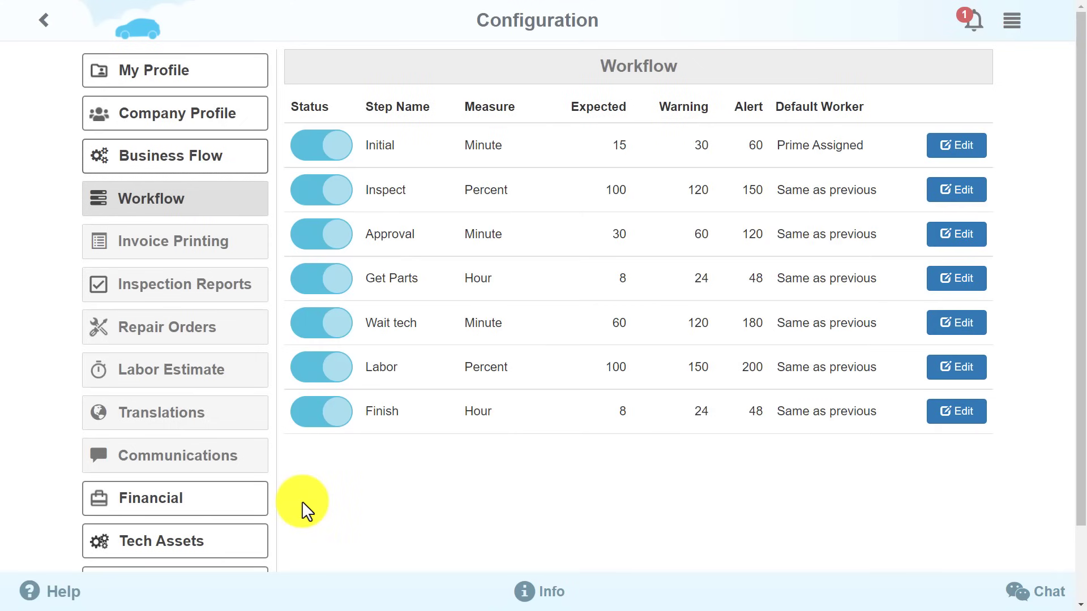
left_click(235, 249)
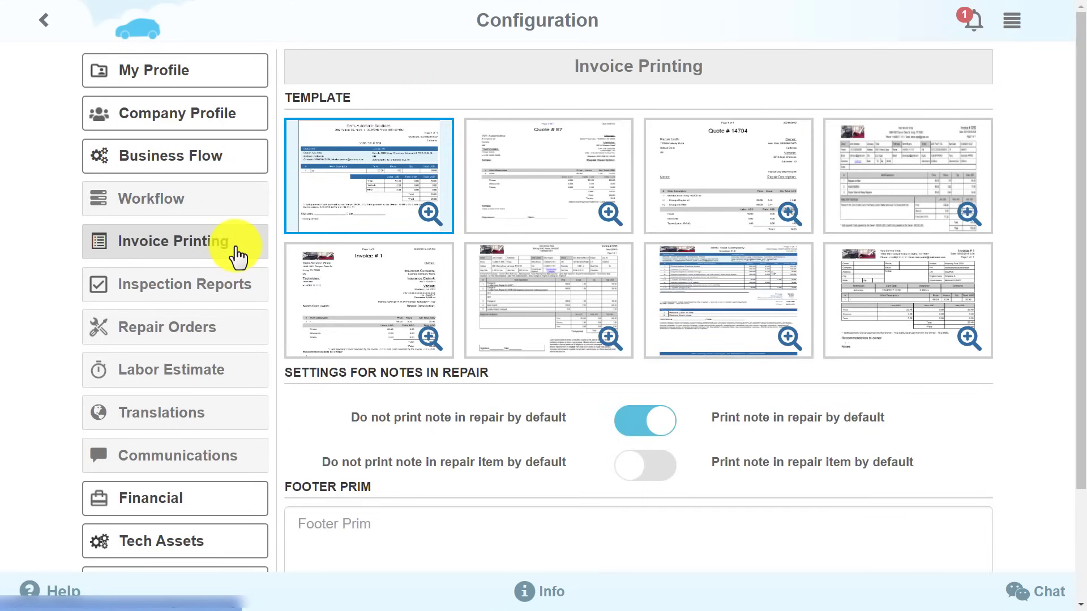
left_click(526, 224)
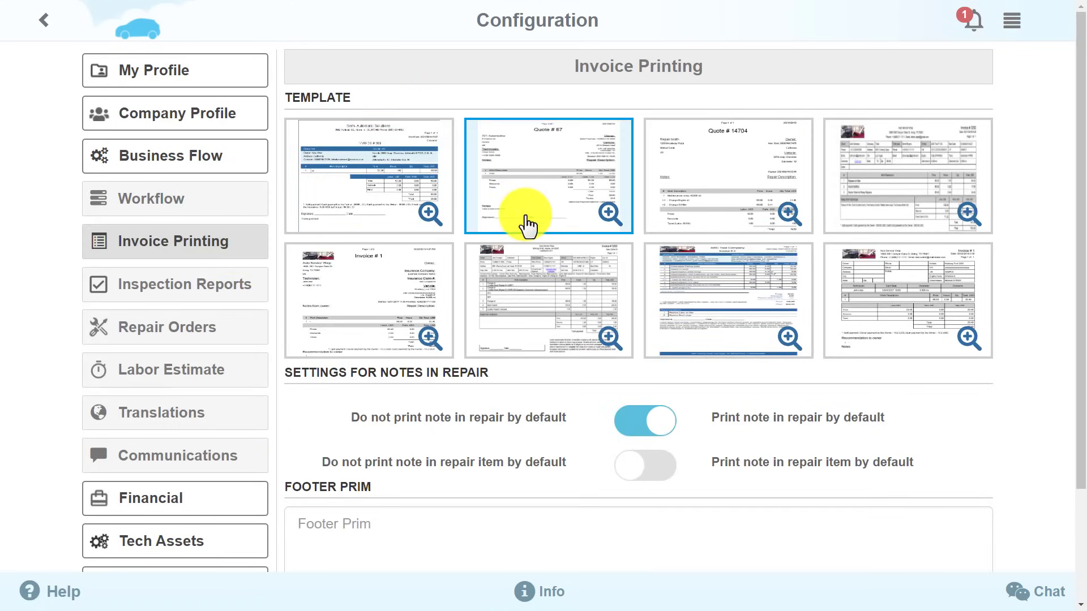
left_click(721, 211)
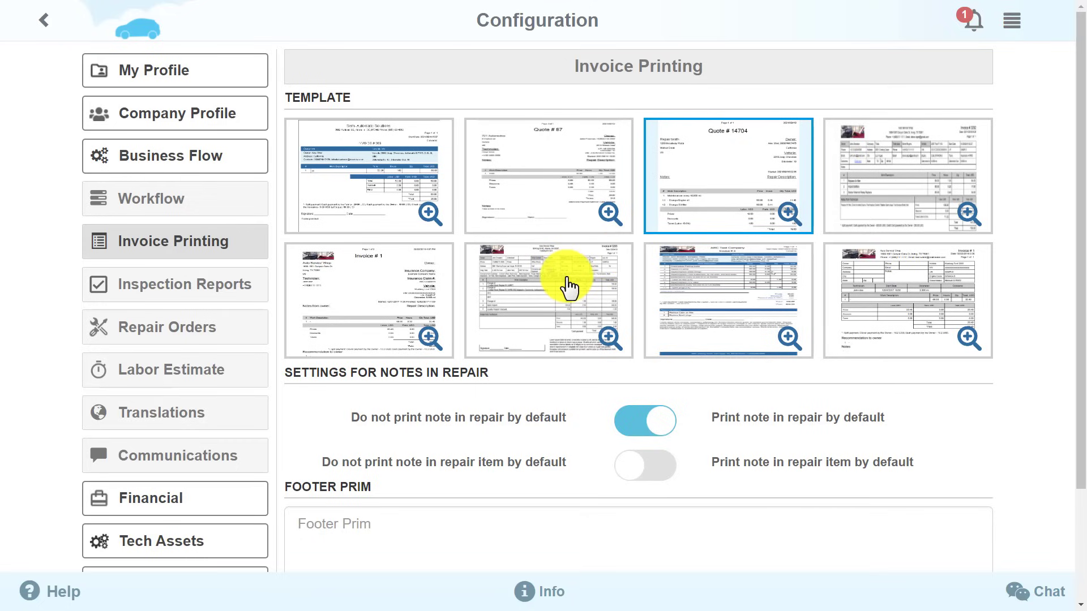
left_click(568, 287)
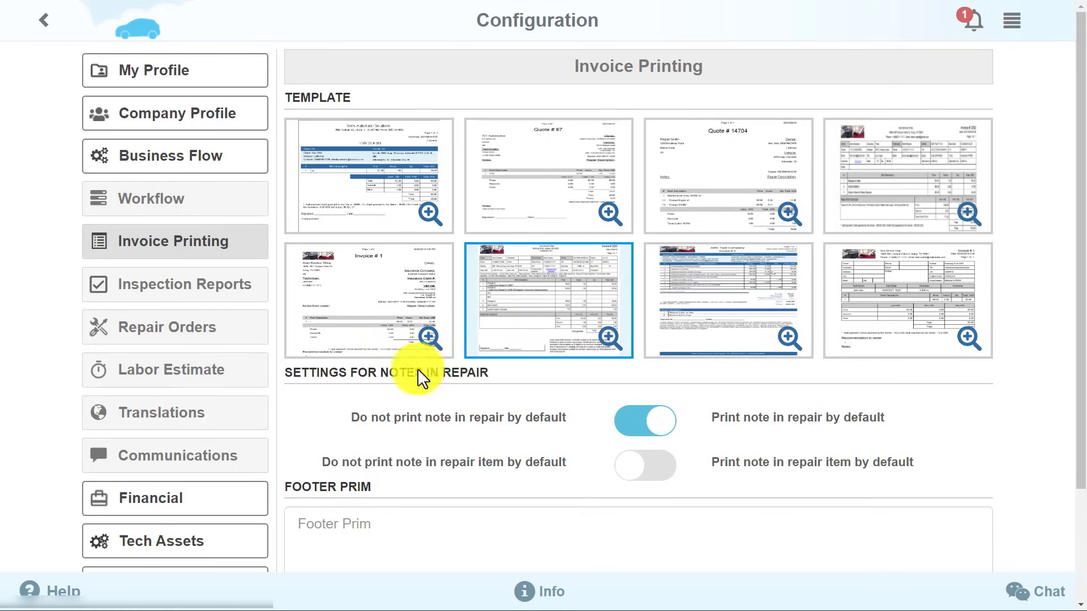
Review the Financial special labor rates, part price markup calculator, and currency and tax rates.
left_click(214, 506)
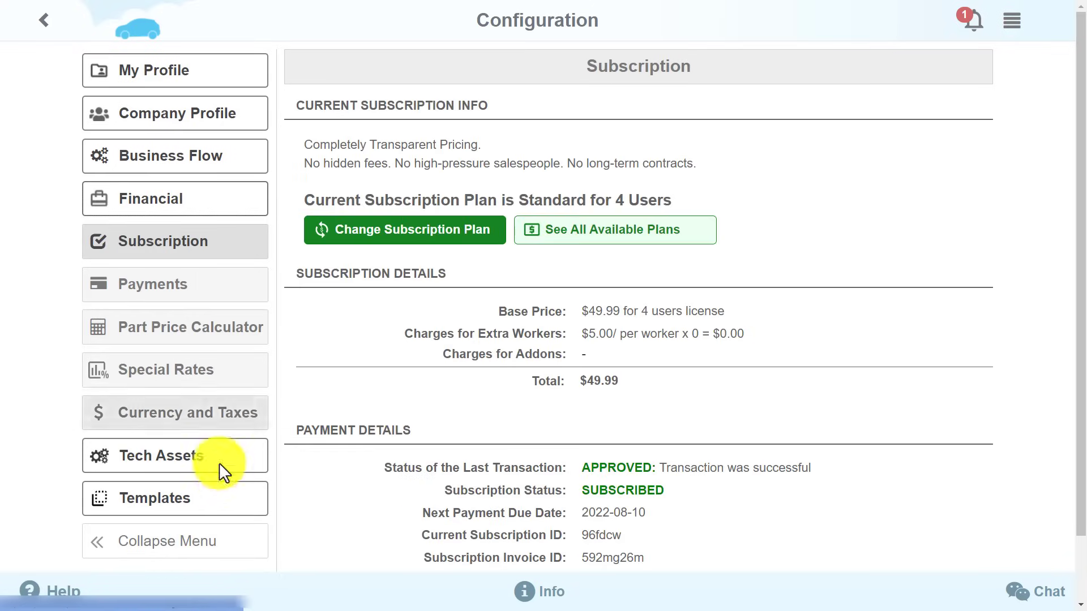
left_click(240, 383)
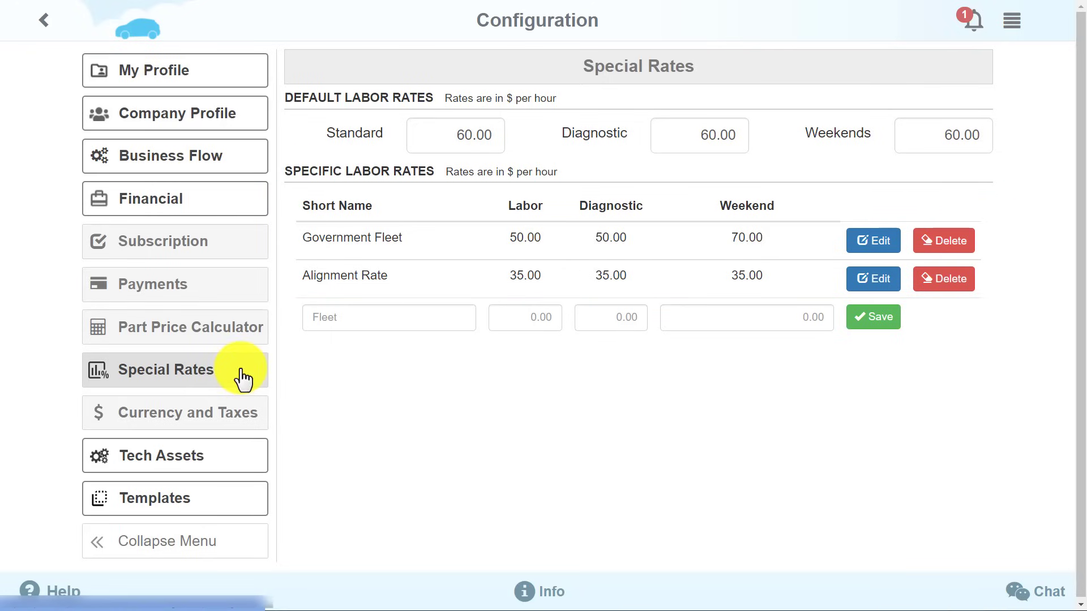
left_click(244, 337)
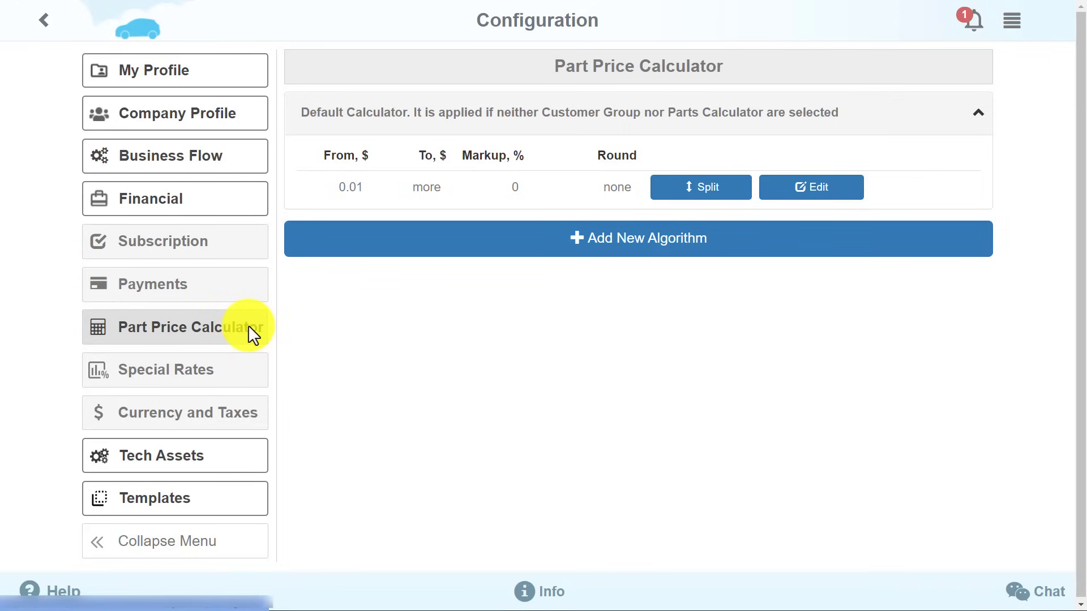
left_click(253, 415)
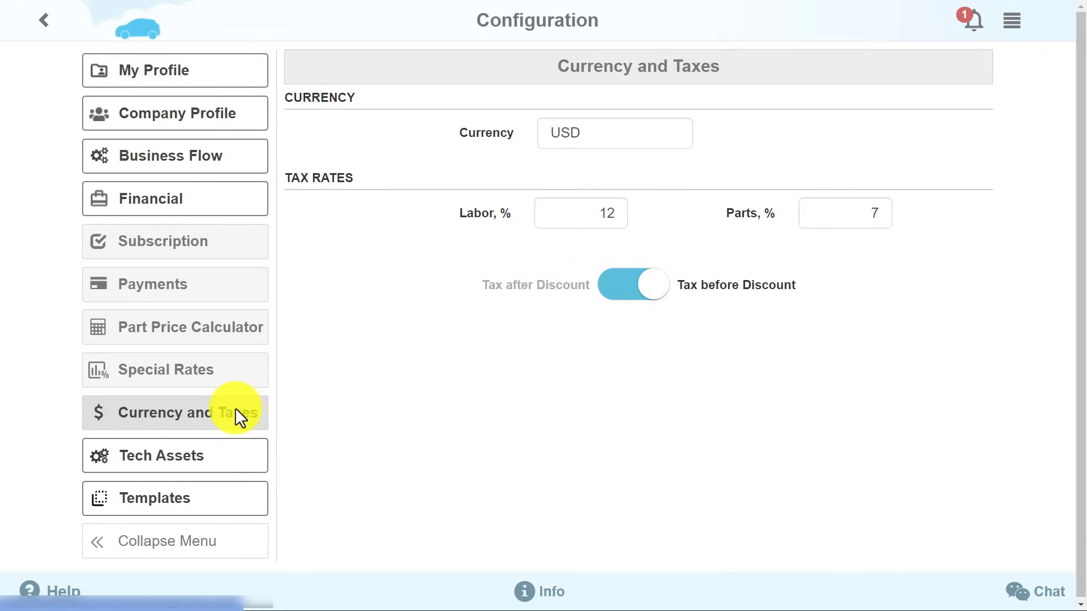
left_click(233, 506)
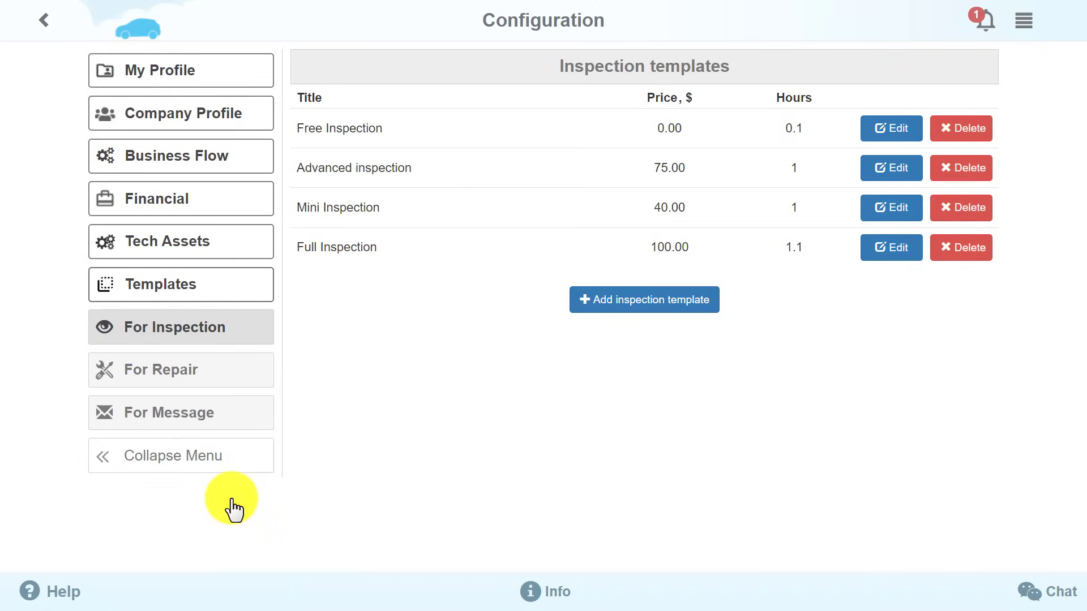
Show the repair templates list: Replace Tires, Tires & Wheels service, Replace Engine Oil.
left_click(241, 379)
left_click(241, 379)
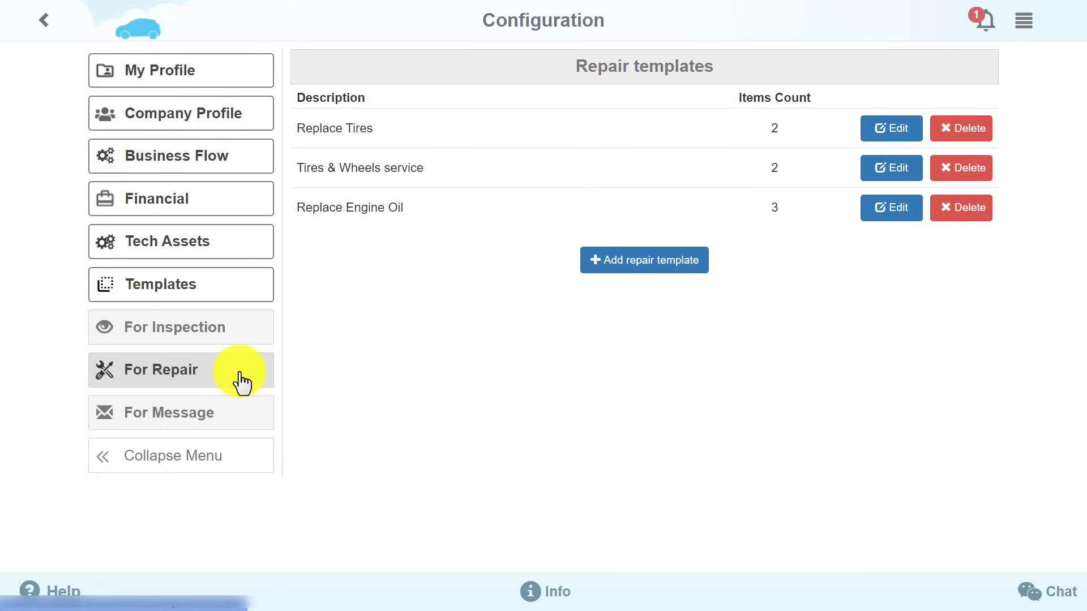
Bring up the Message templates page under Templates.
left_click(240, 414)
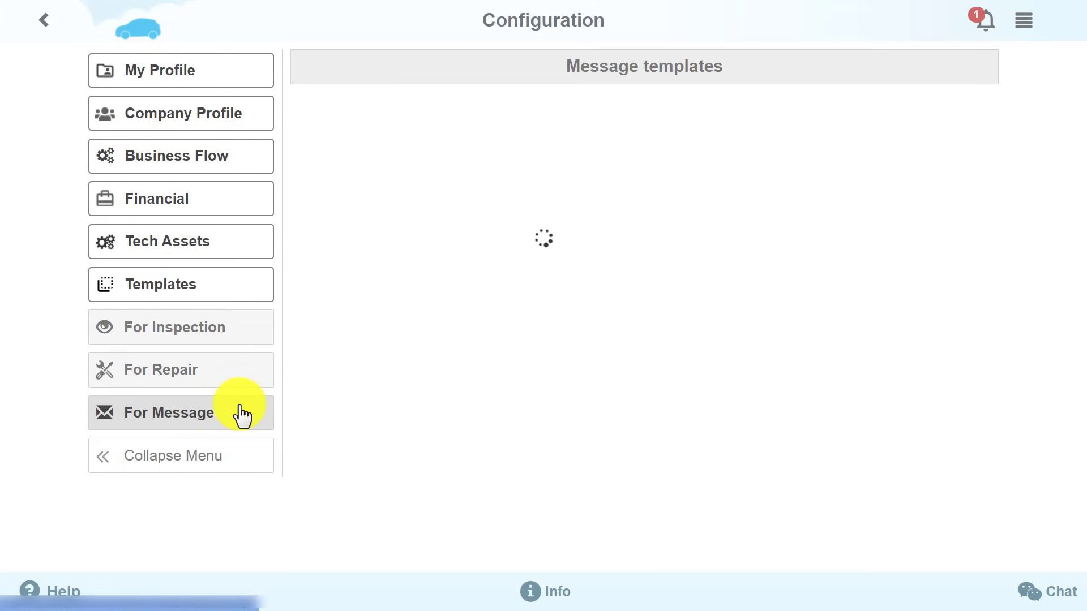